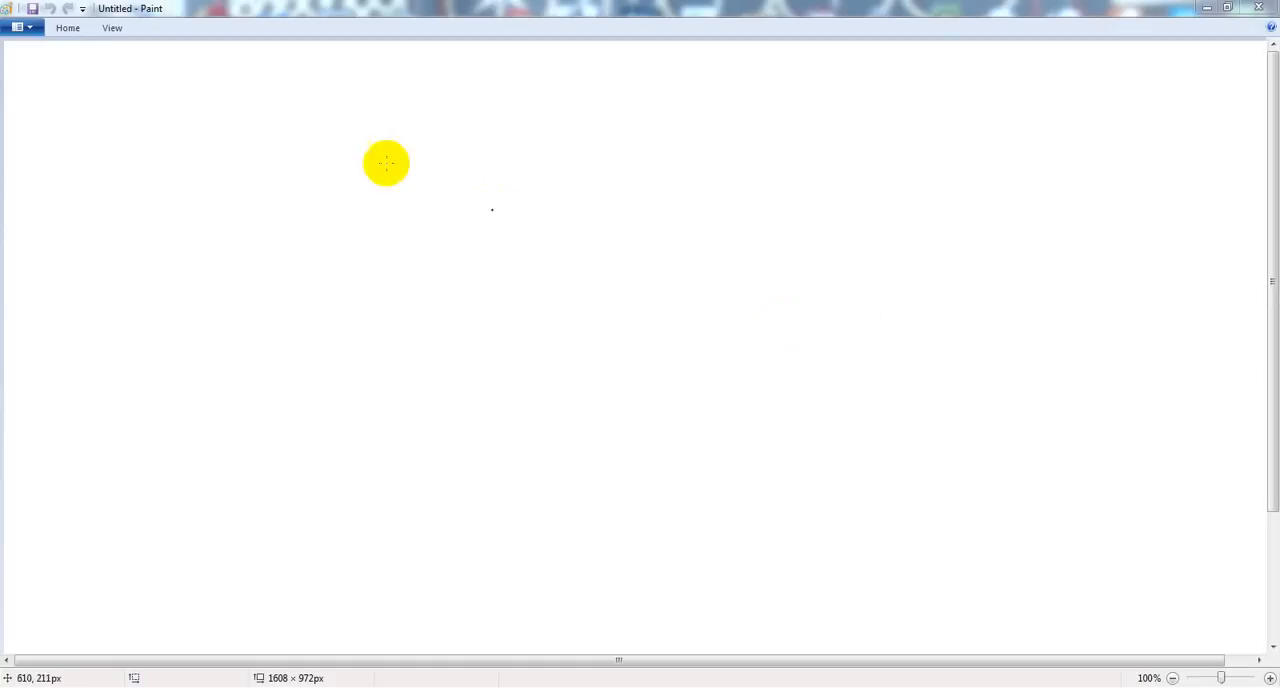
Step: Switch to the vSphere Client and show the networking configuration of host 192.168.1.200
left_click(768, 687)
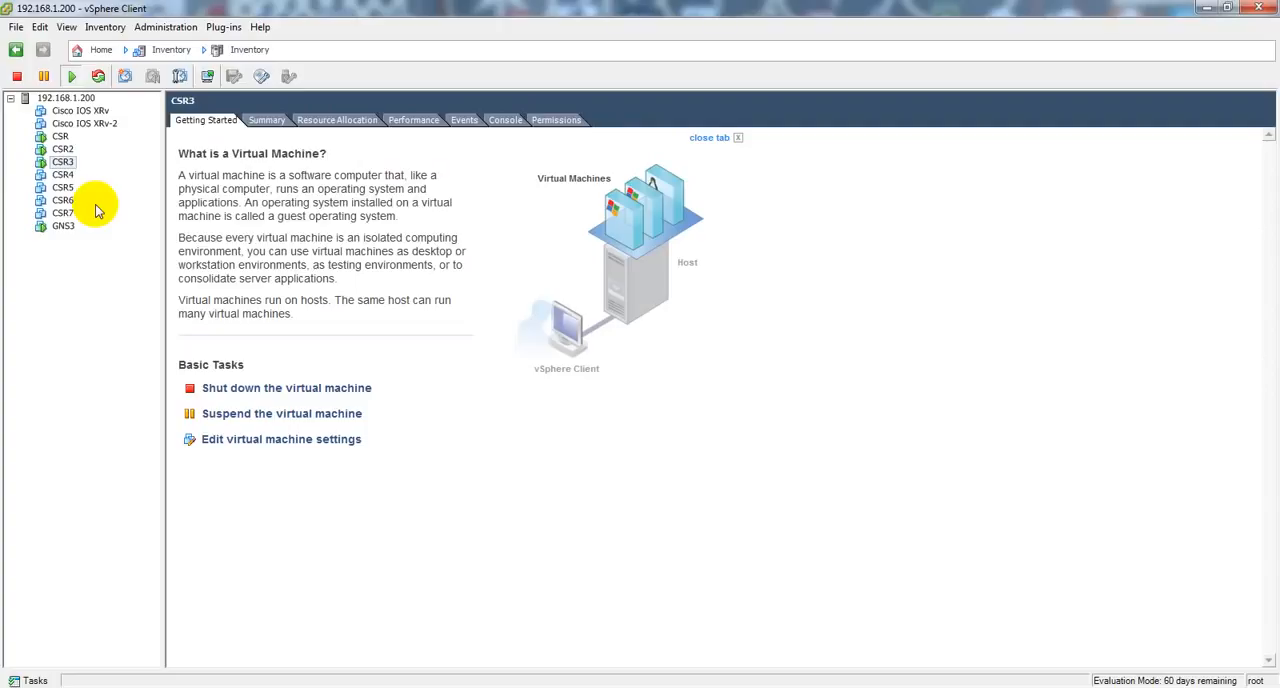
left_click(70, 97)
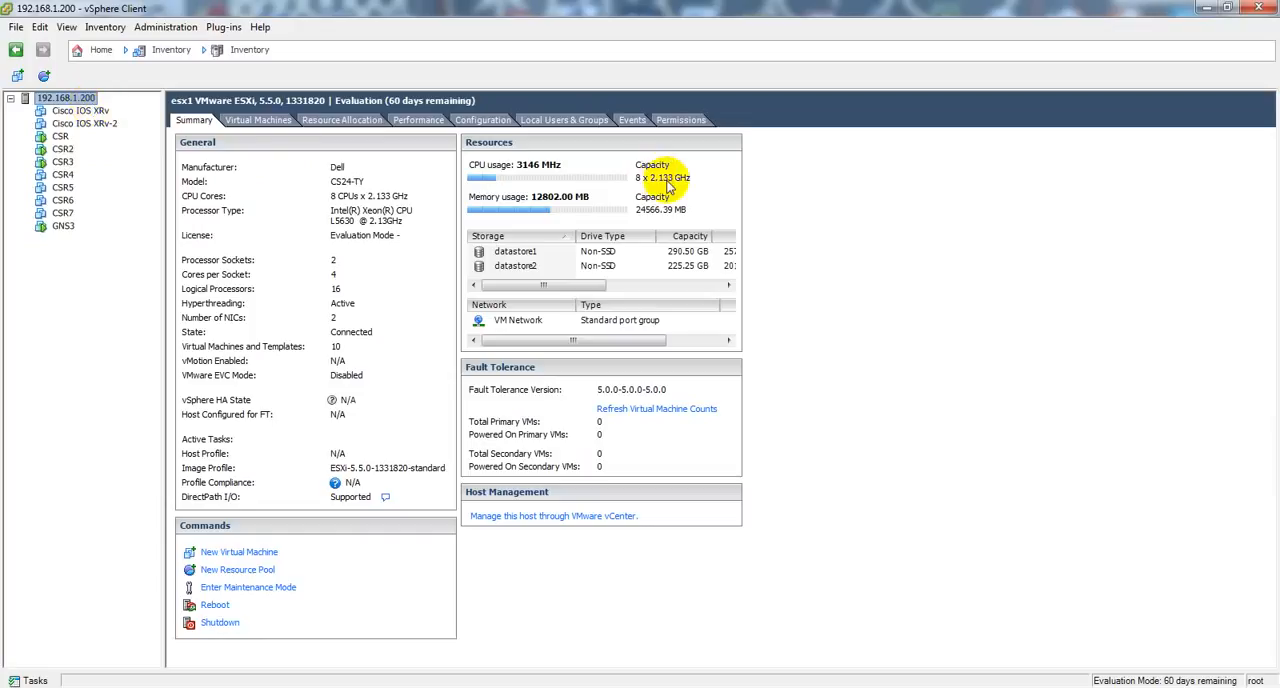
left_click(485, 122)
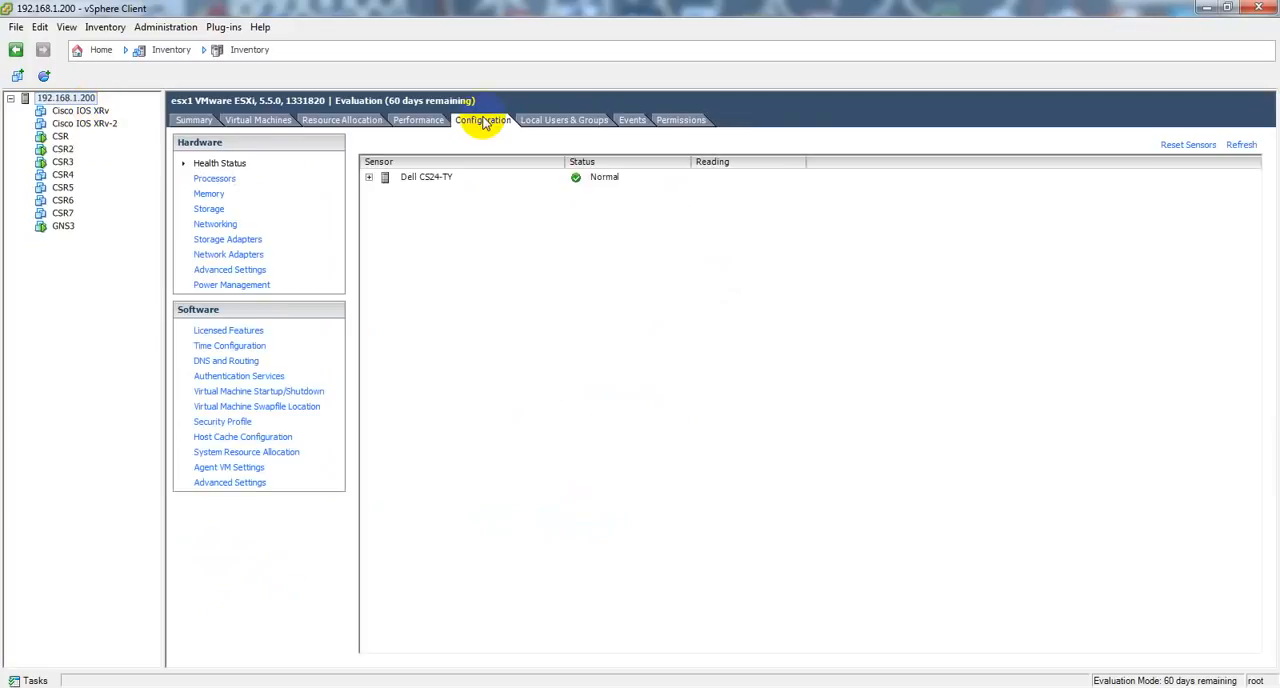
left_click(222, 225)
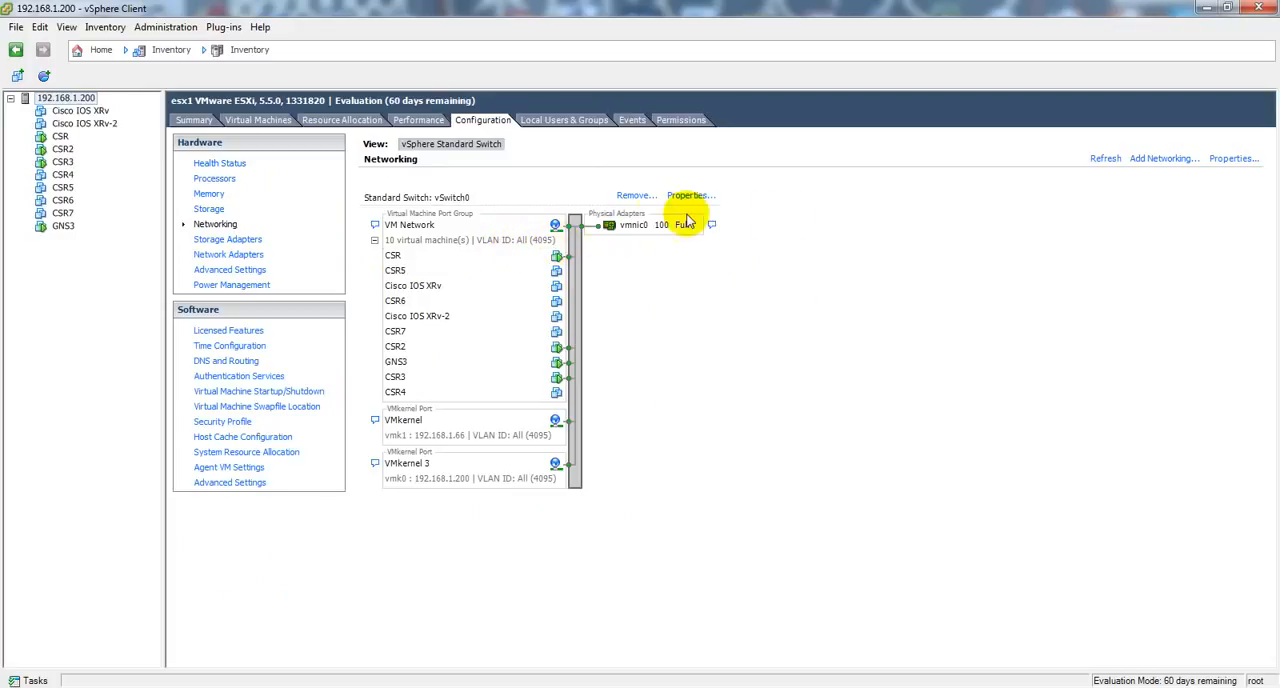
Step: Try adding a VMkernel connection on vSwitch0 with VLAN ID All (4095) and automatic IP settings, and cancel the wizard
left_click(1163, 160)
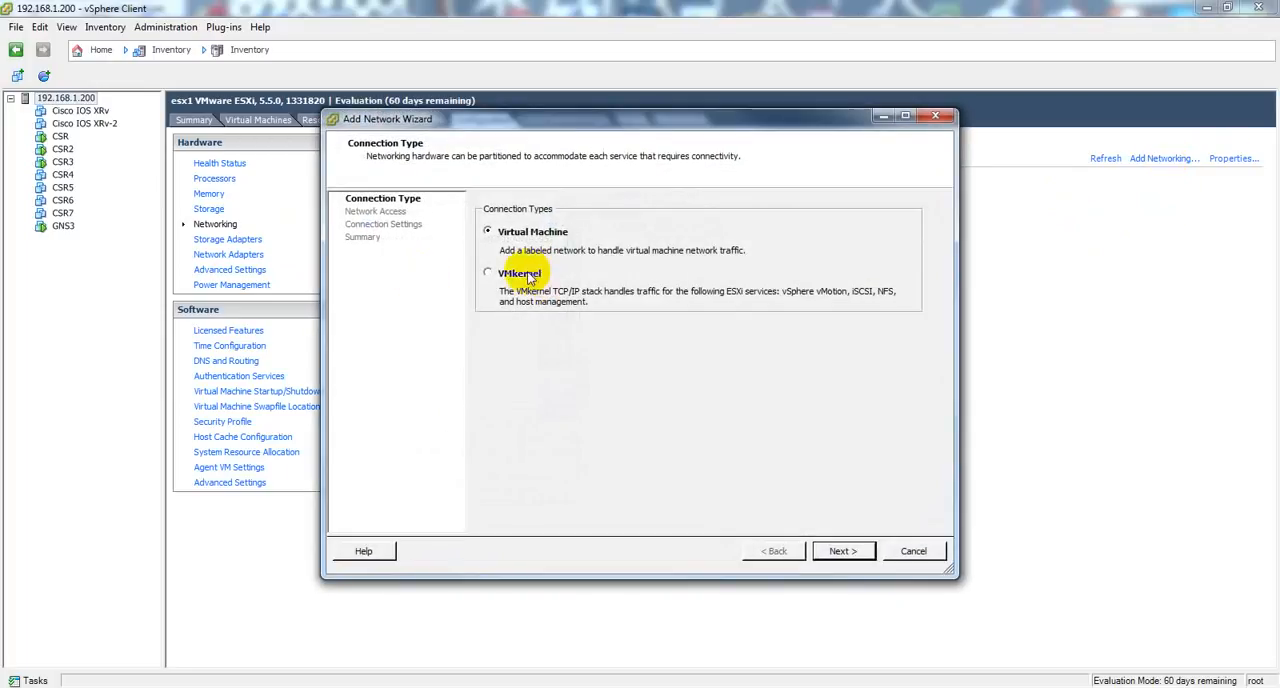
left_click(843, 551)
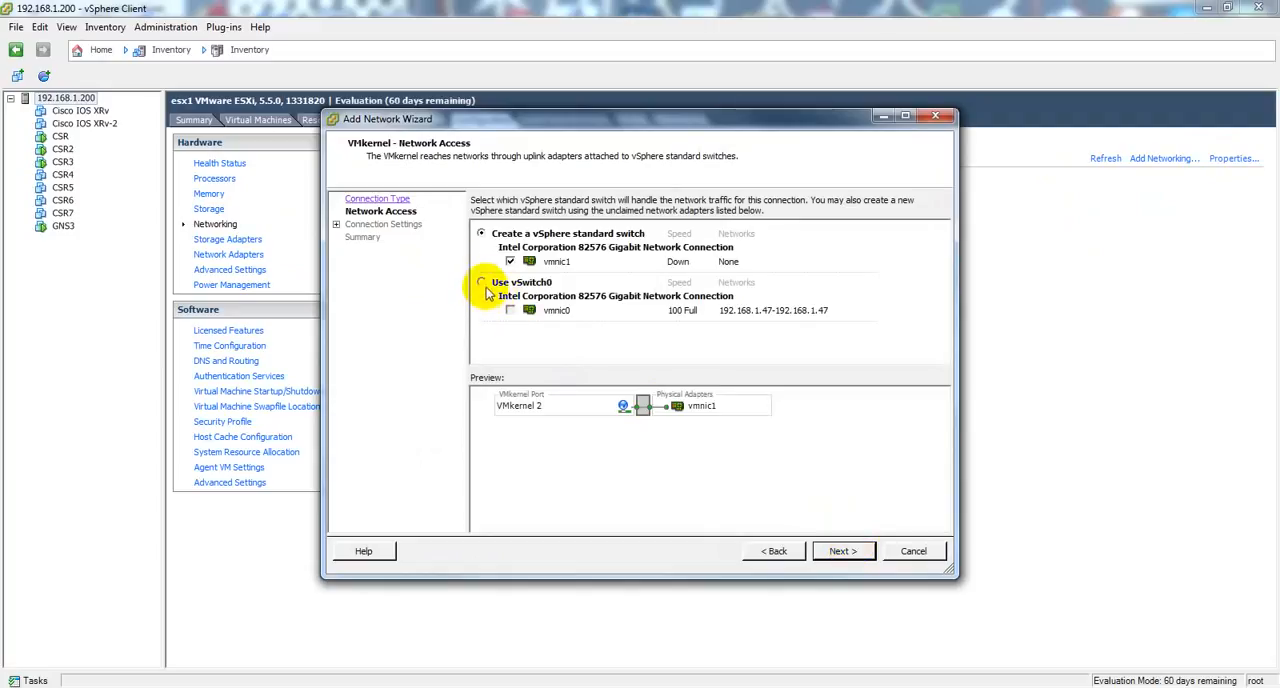
left_click(483, 283)
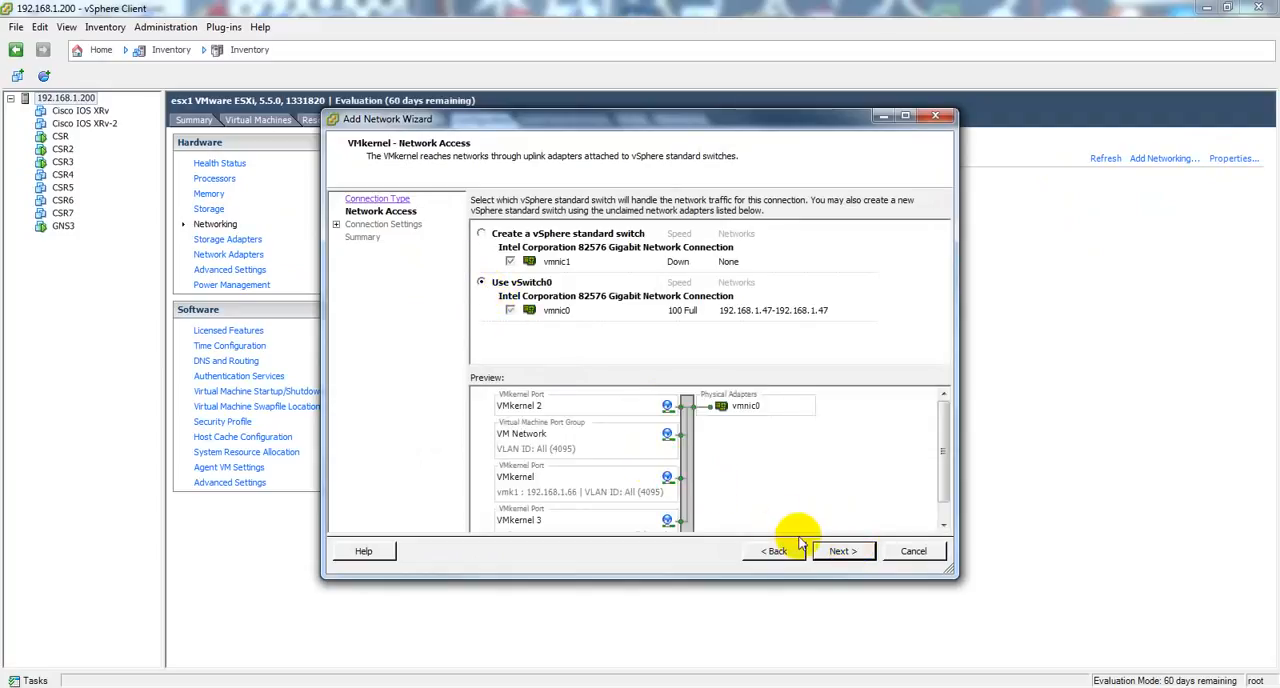
left_click(846, 554)
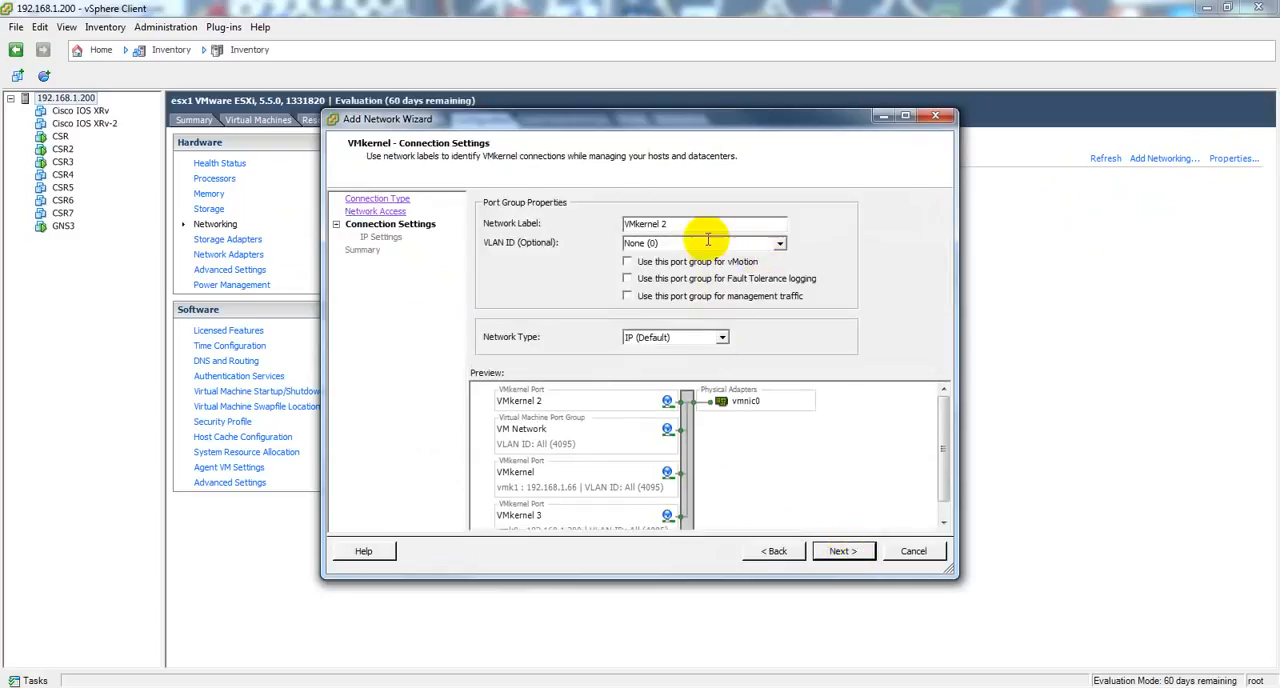
left_click(781, 245)
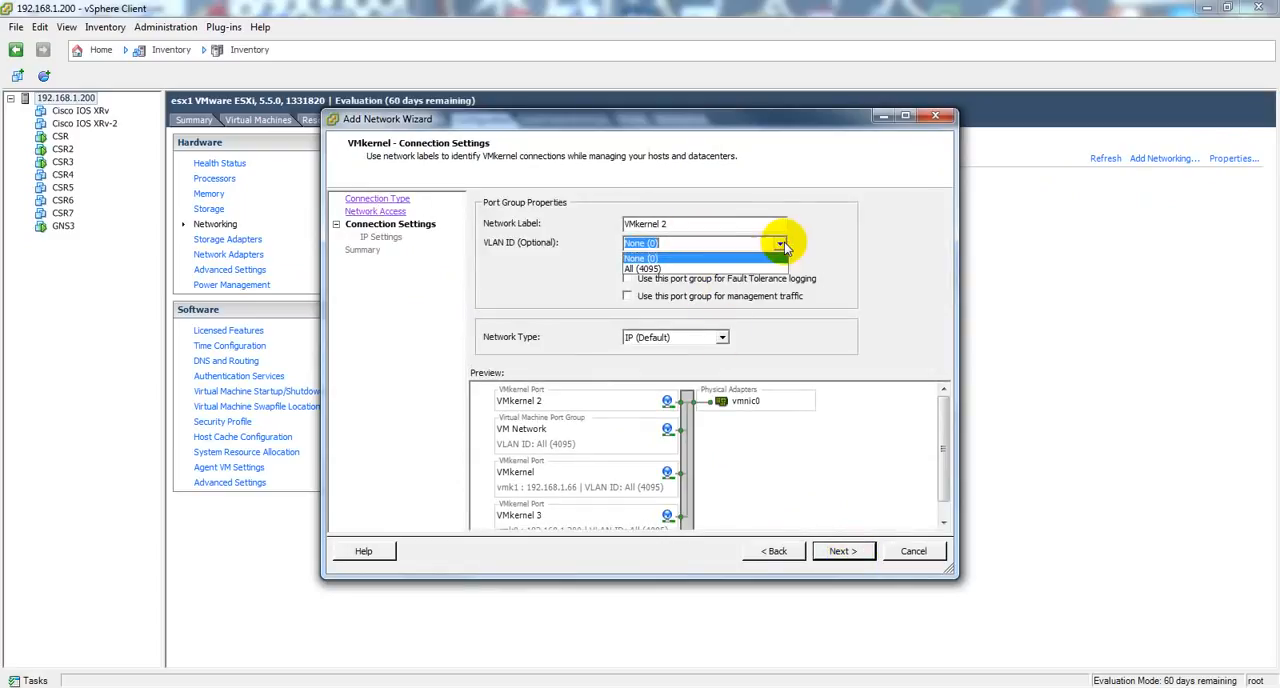
left_click(681, 269)
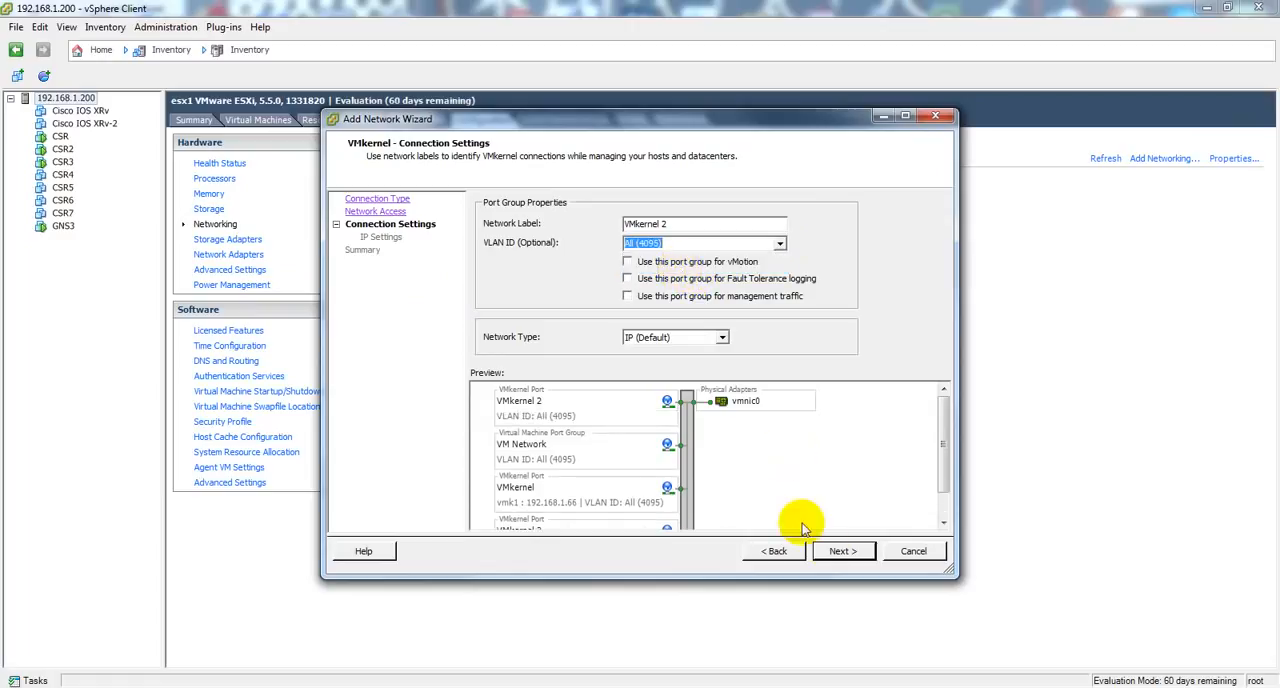
left_click(818, 551)
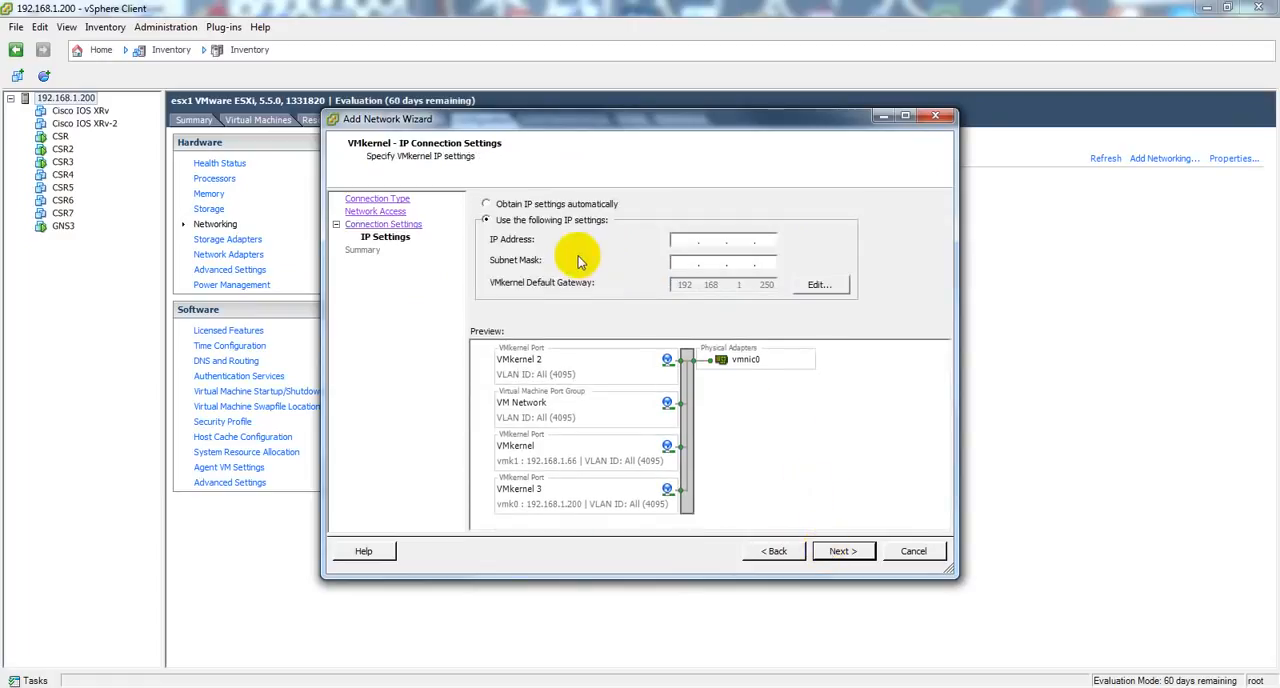
left_click(486, 204)
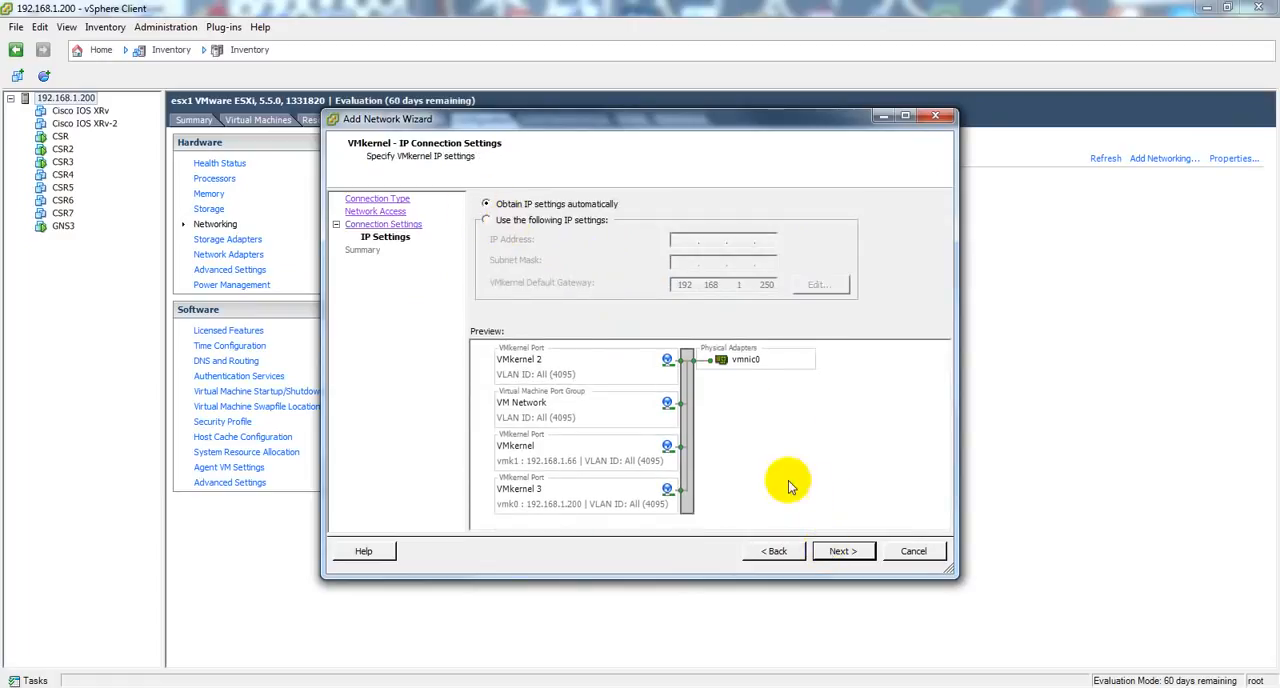
left_click(913, 551)
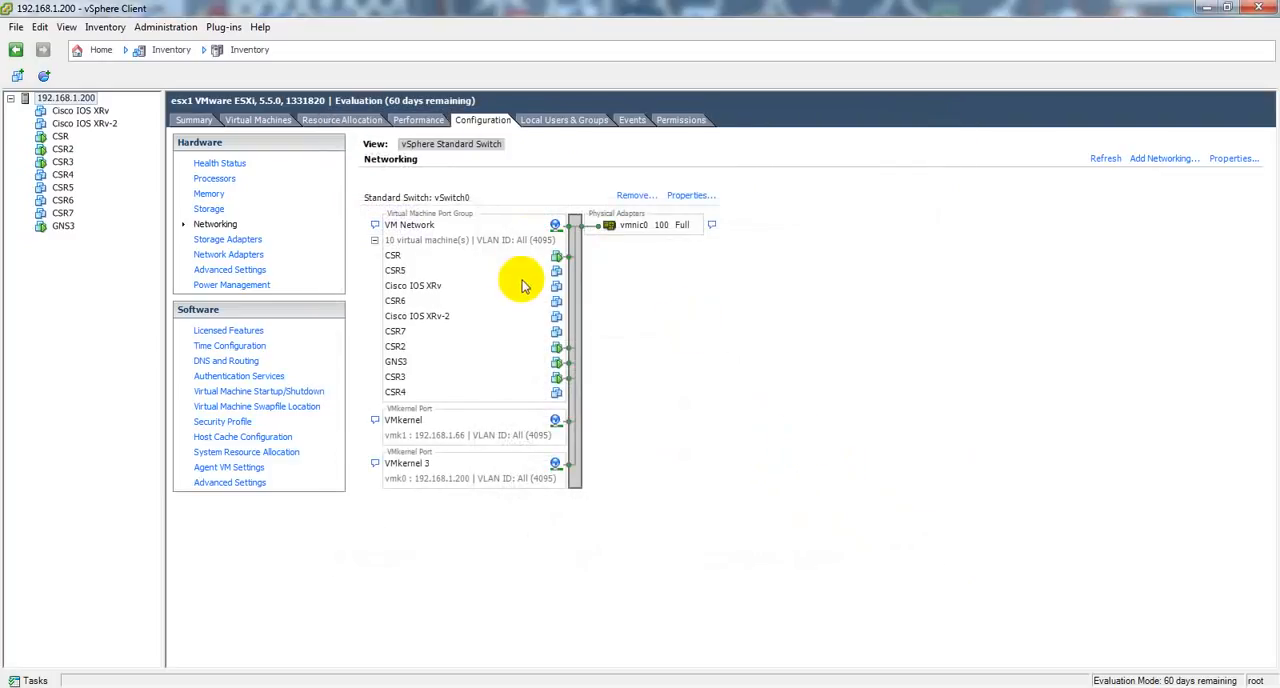
Step: Examine the speed and duplex setting of network adapter vmnic0 in the vSwitch0 properties
left_click(690, 196)
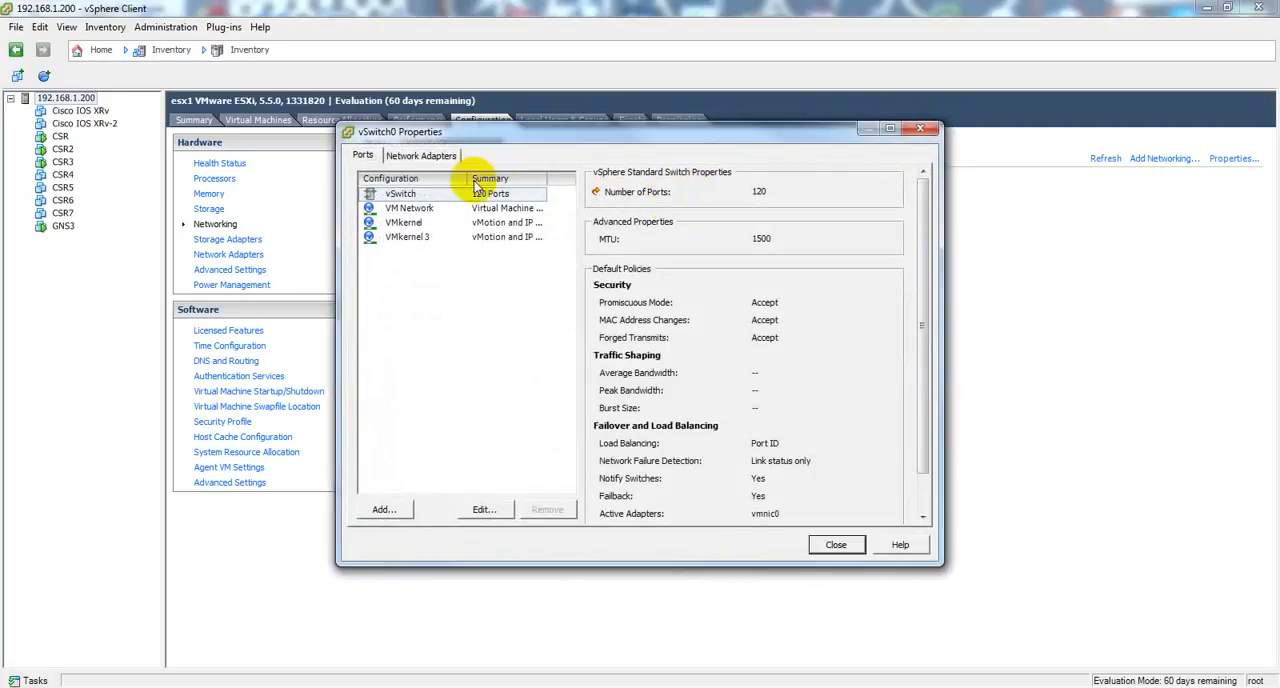
left_click(437, 162)
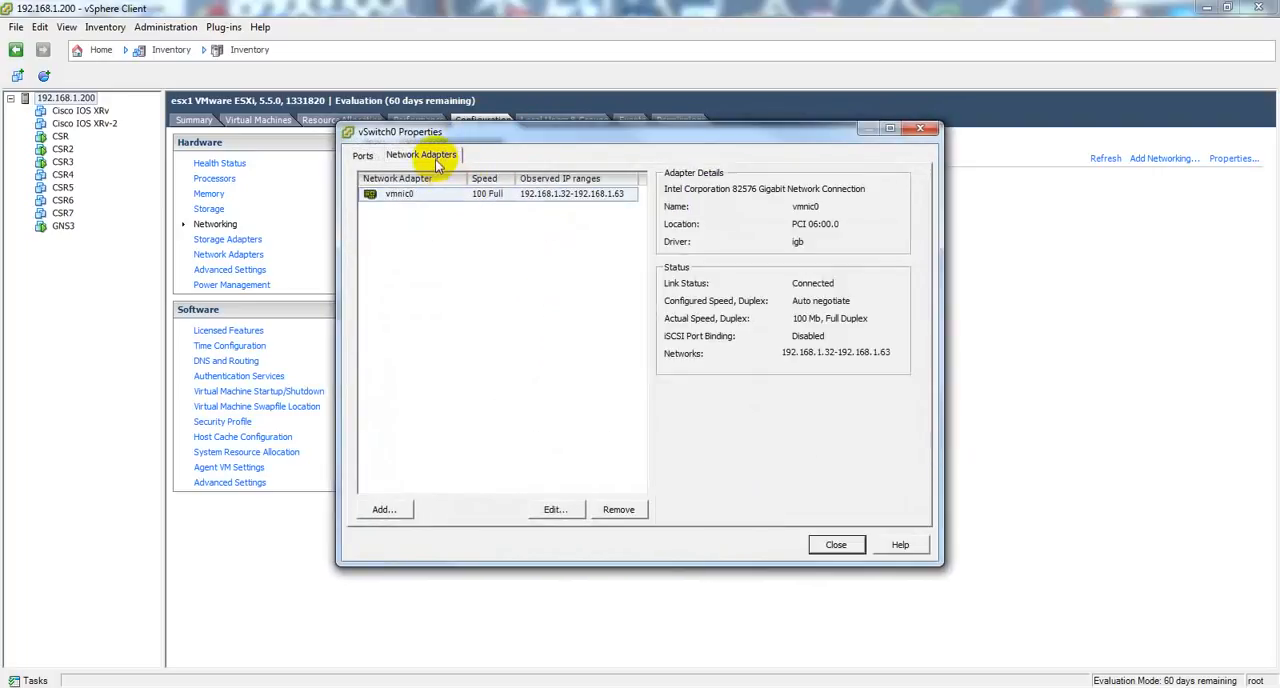
left_click(555, 509)
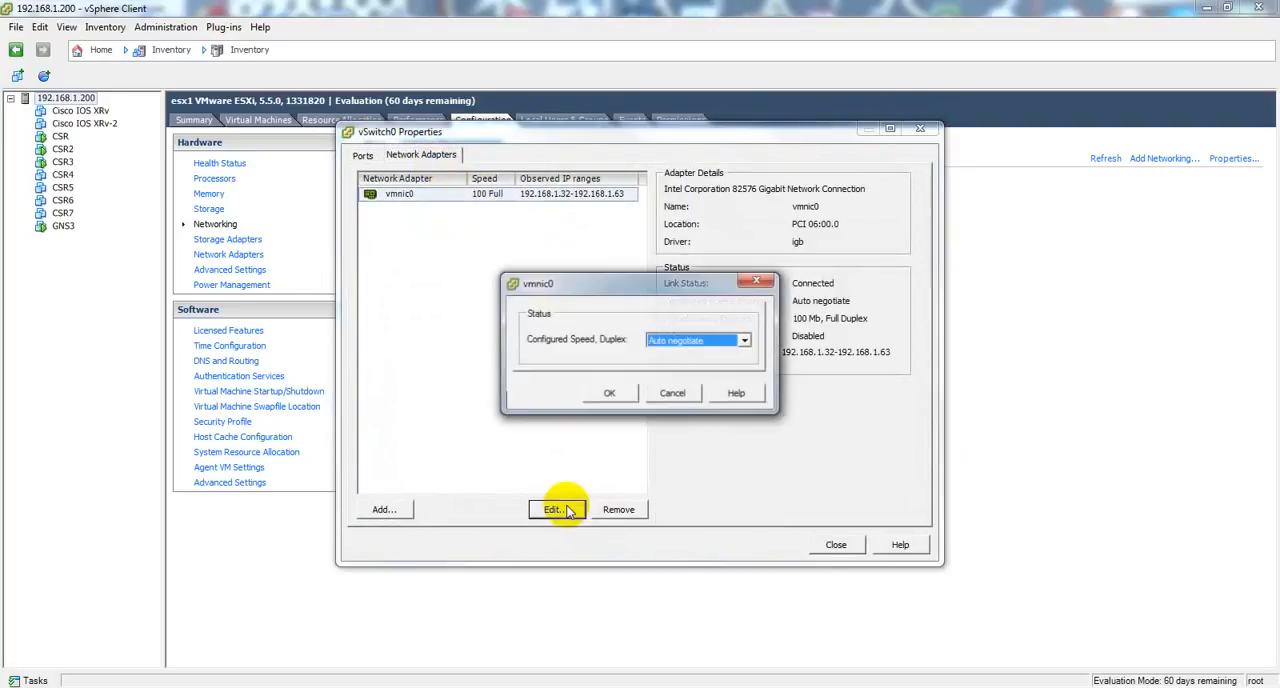
key("Escape")
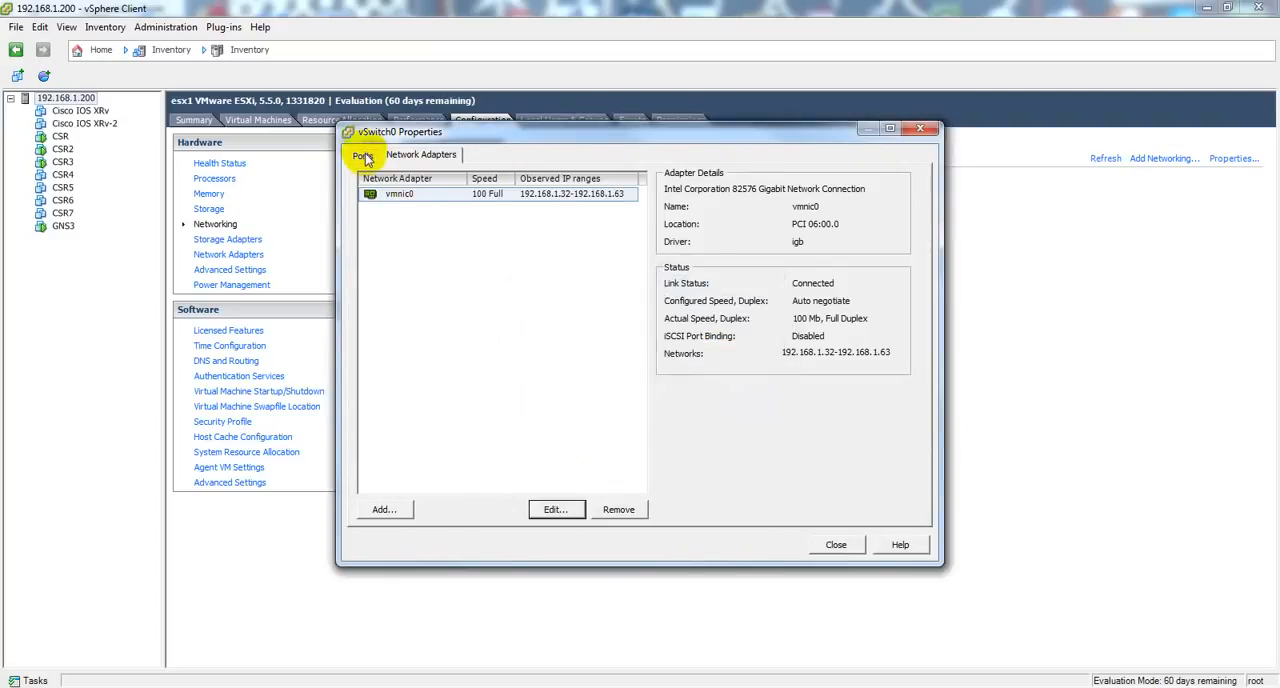
Step: Review the security policy exceptions of the vSwitch and close the vSwitch0 properties
left_click(362, 155)
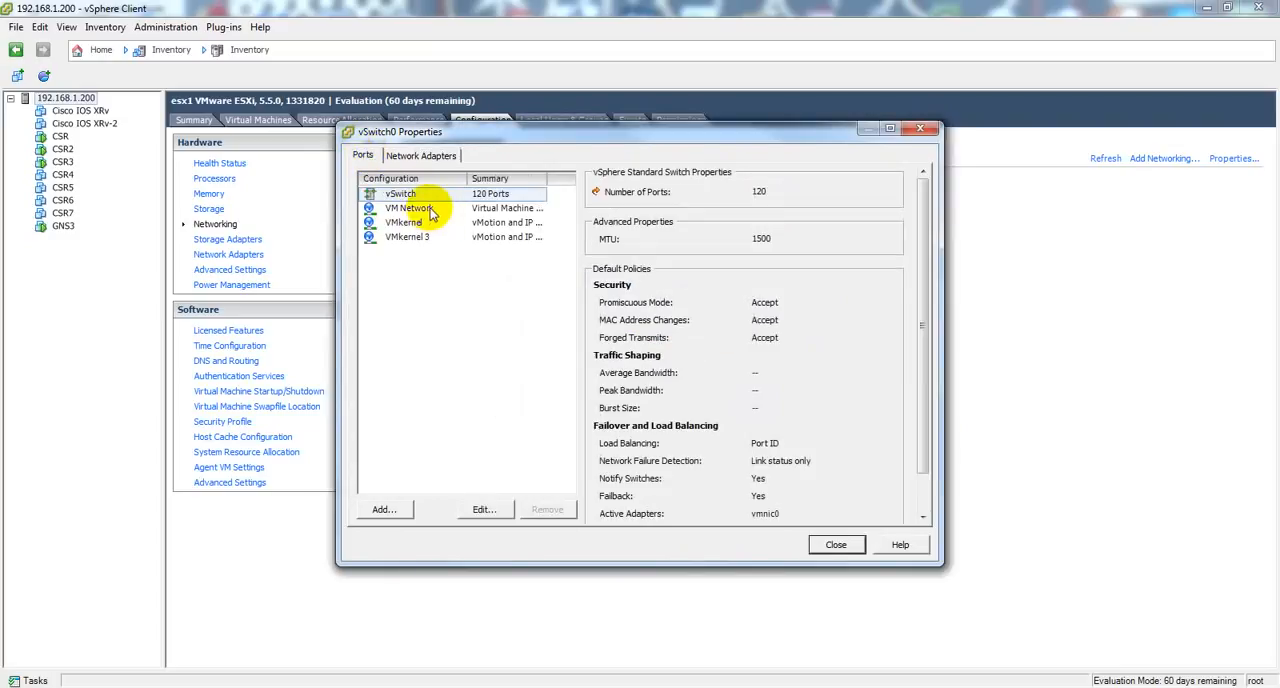
left_click(480, 511)
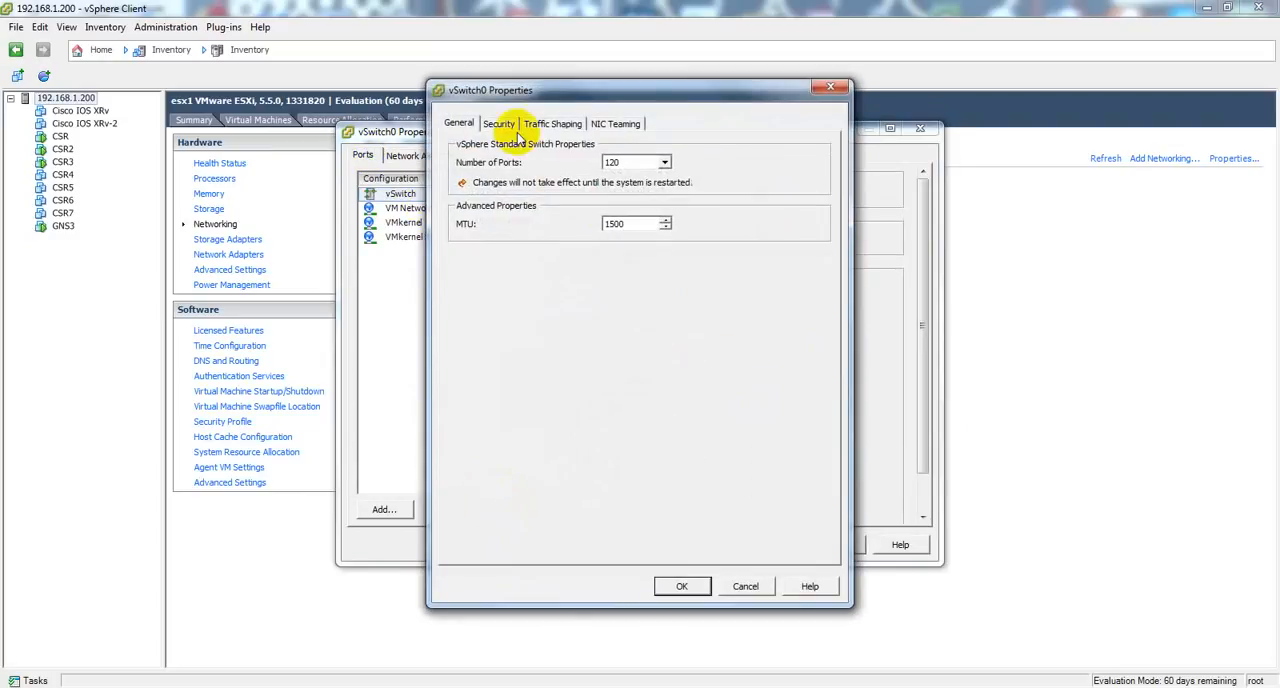
left_click(500, 124)
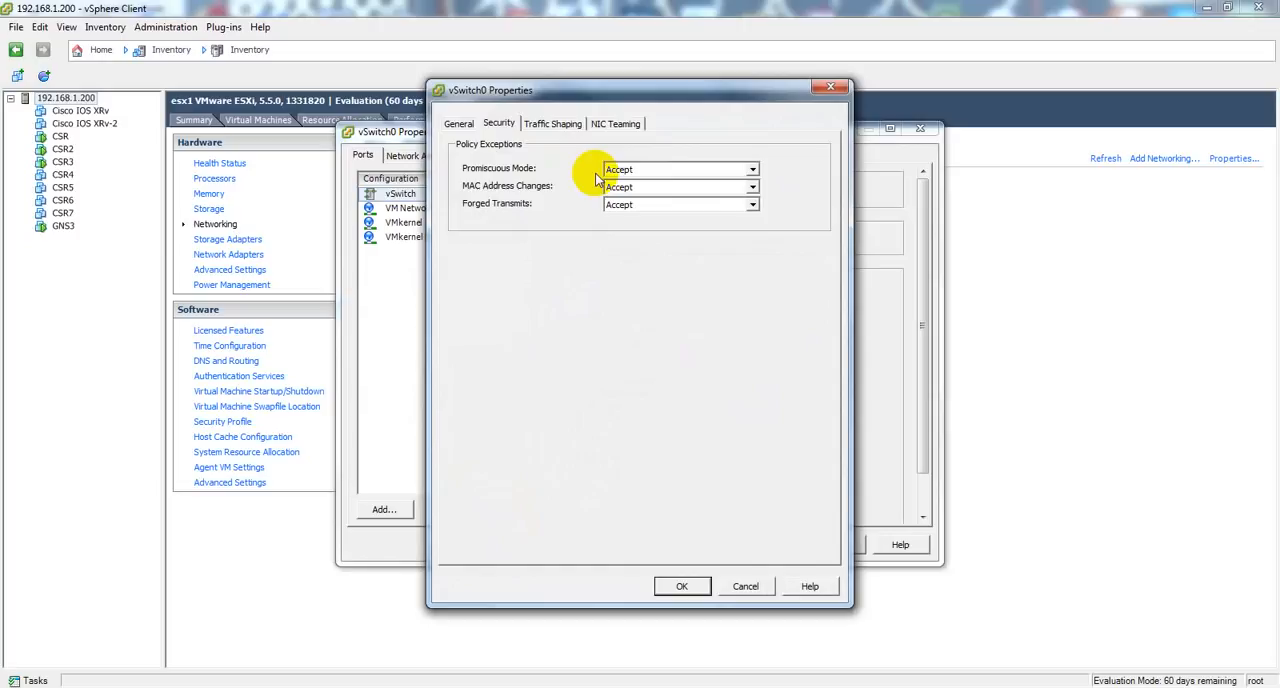
left_click(690, 584)
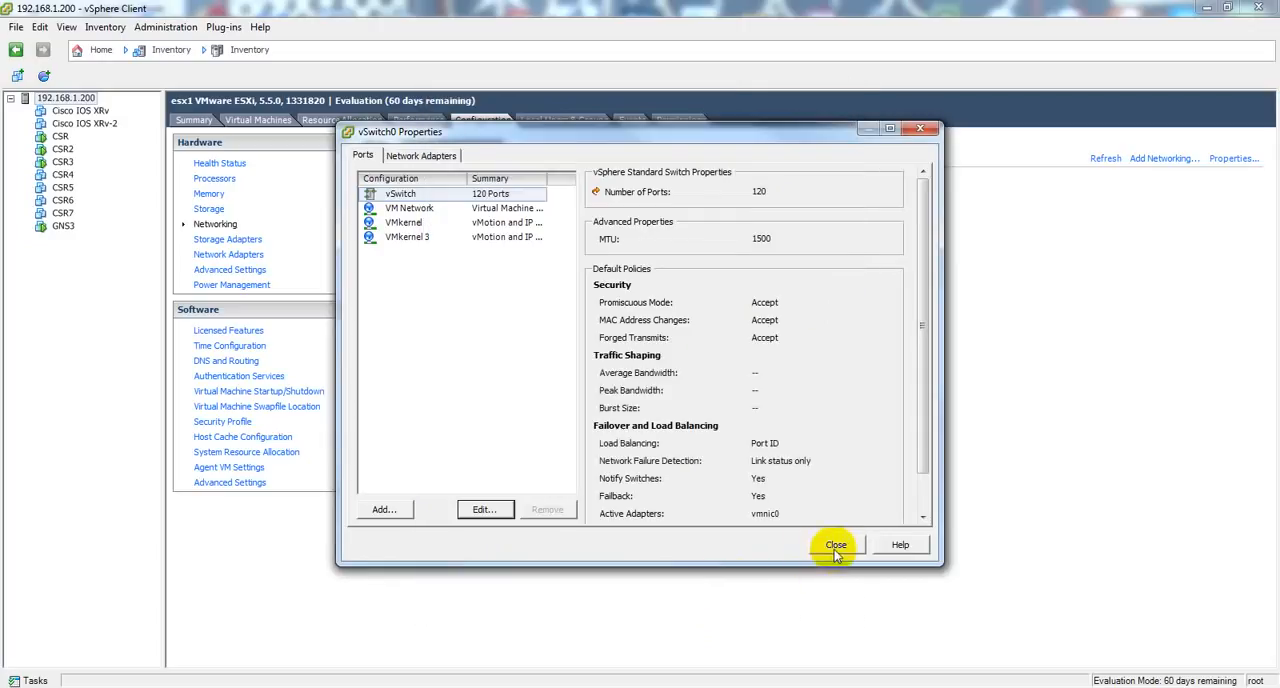
left_click(836, 548)
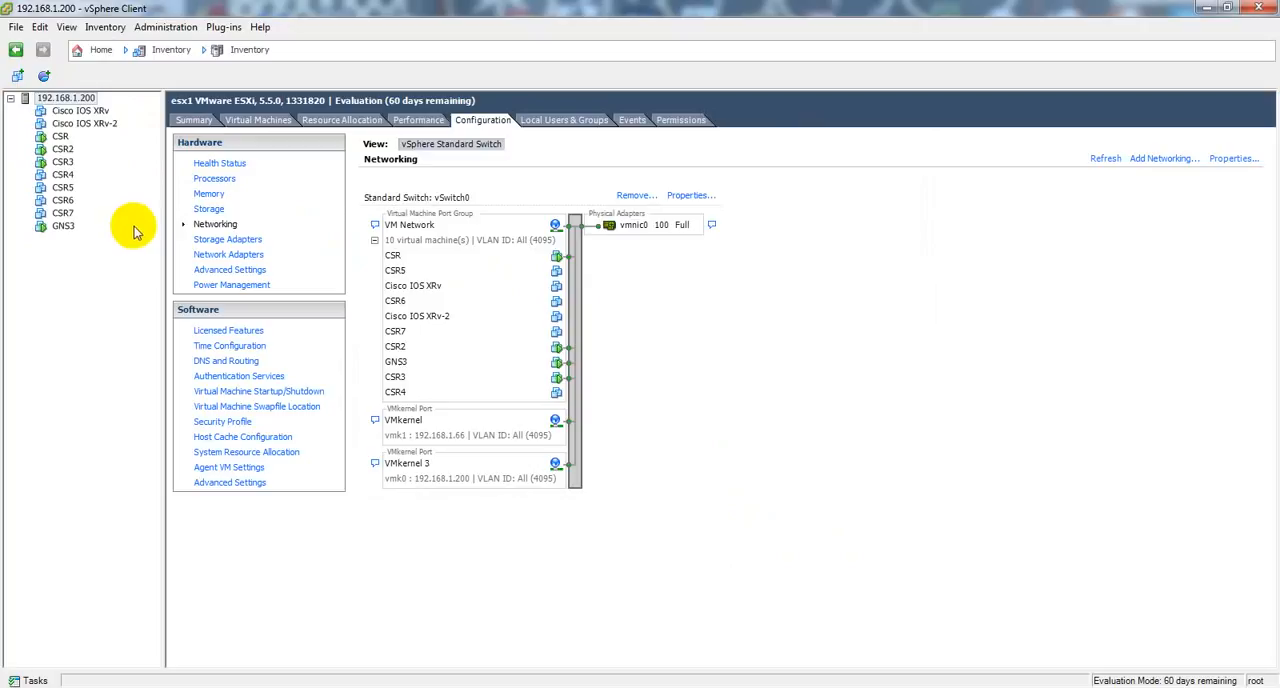
Step: Start deploying an OVF template with csr1000v-universalk9.03.11.01.S.154-1.S1-std-C1-M2560-N3-DS8.ova as the source file
left_click(15, 28)
left_click(79, 67)
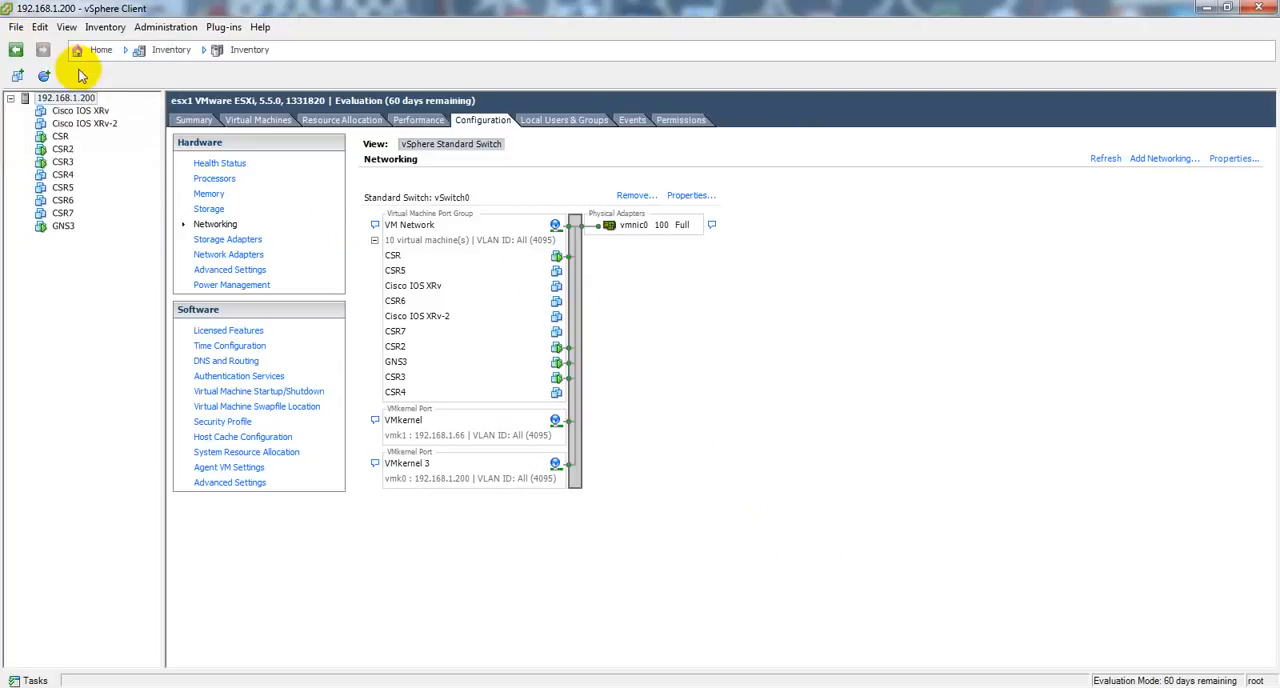
left_click(15, 27)
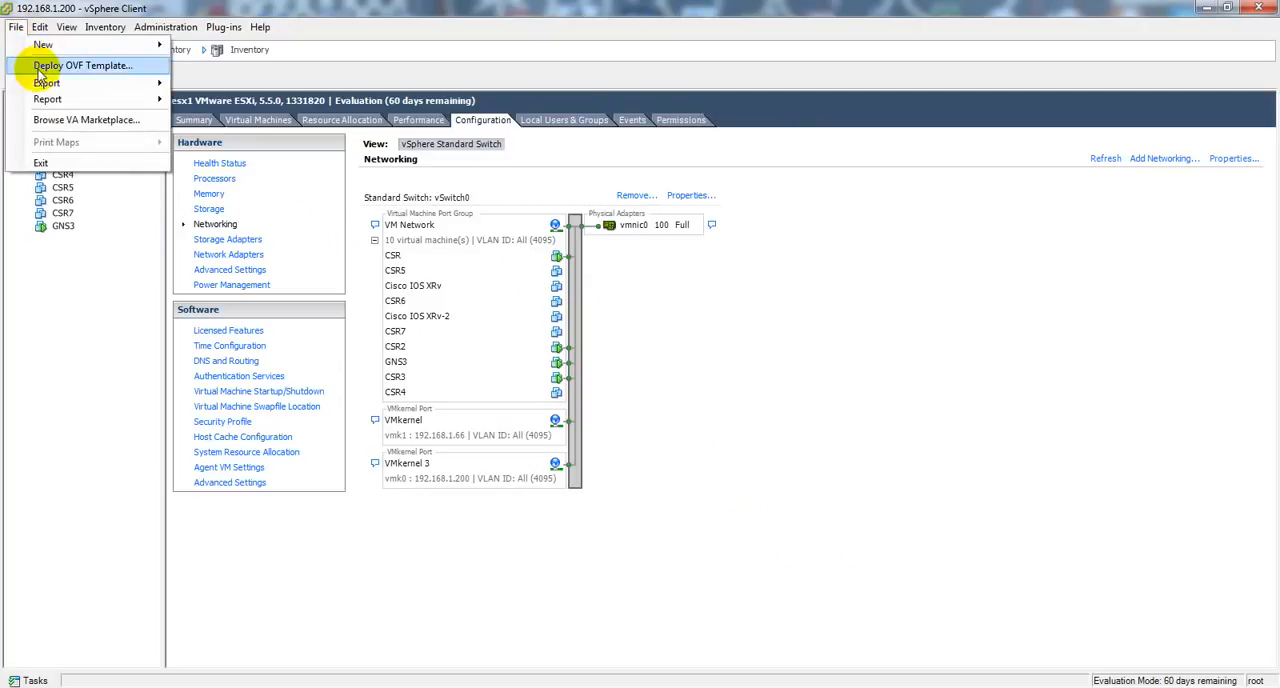
left_click(40, 70)
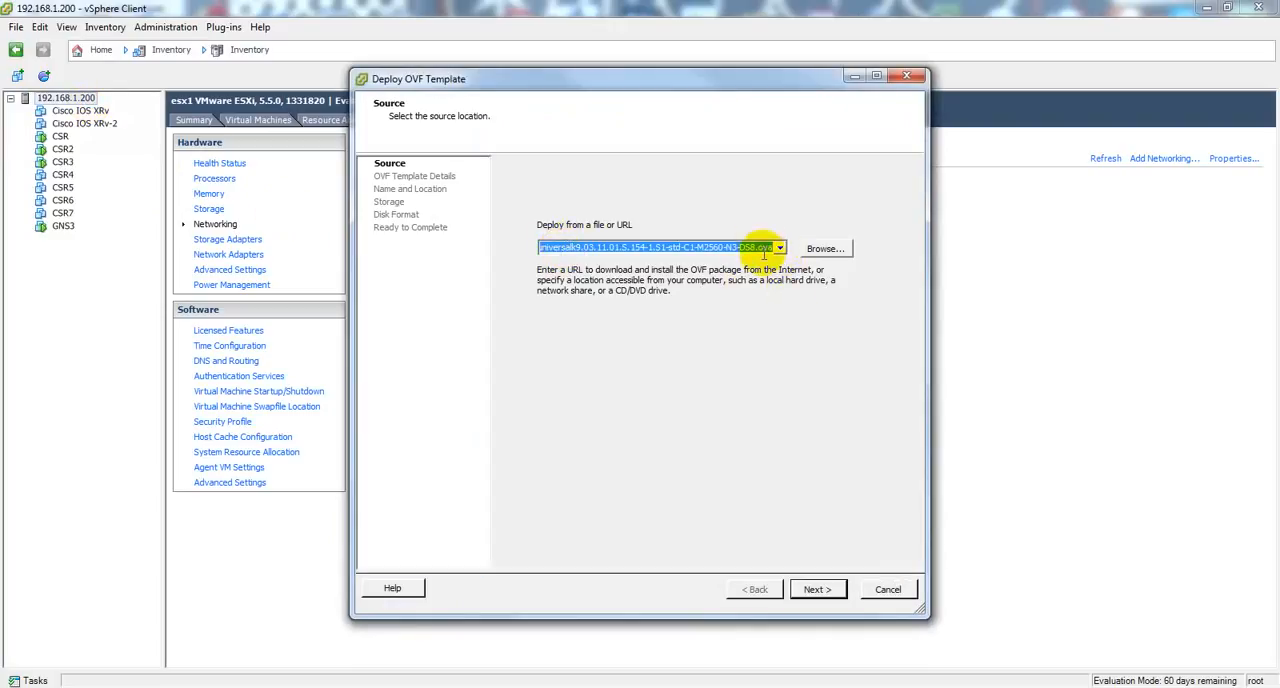
left_click(780, 249)
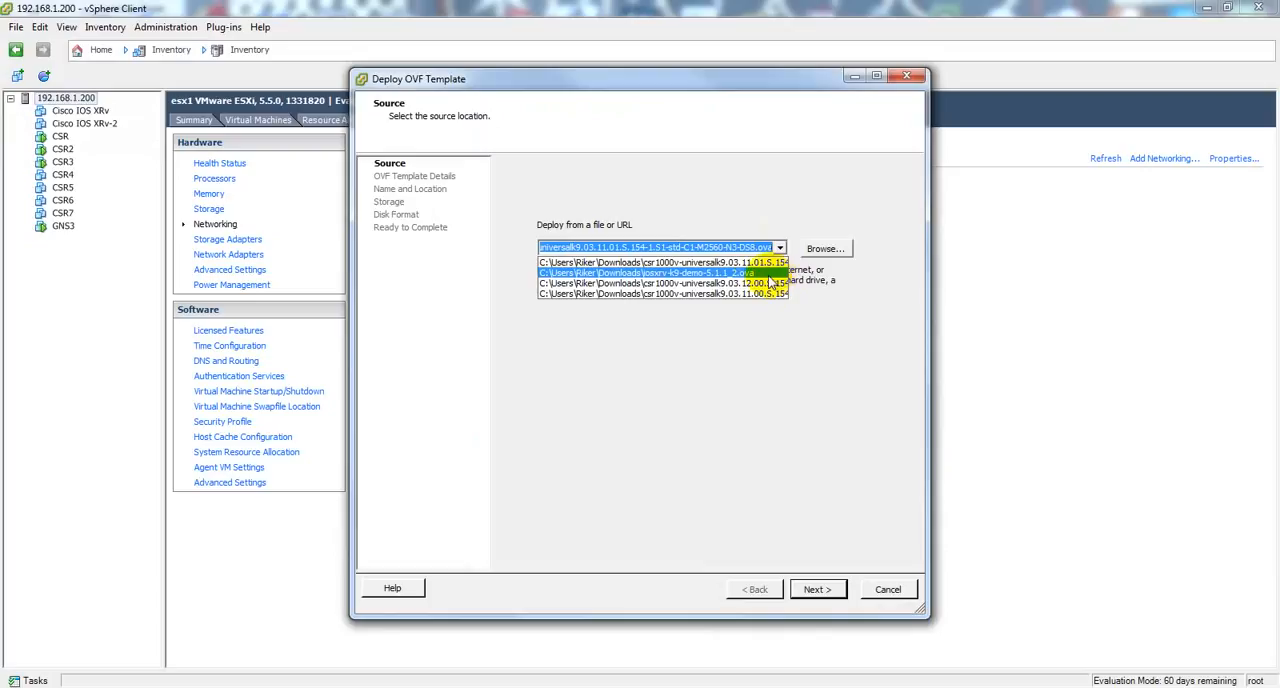
left_click(753, 264)
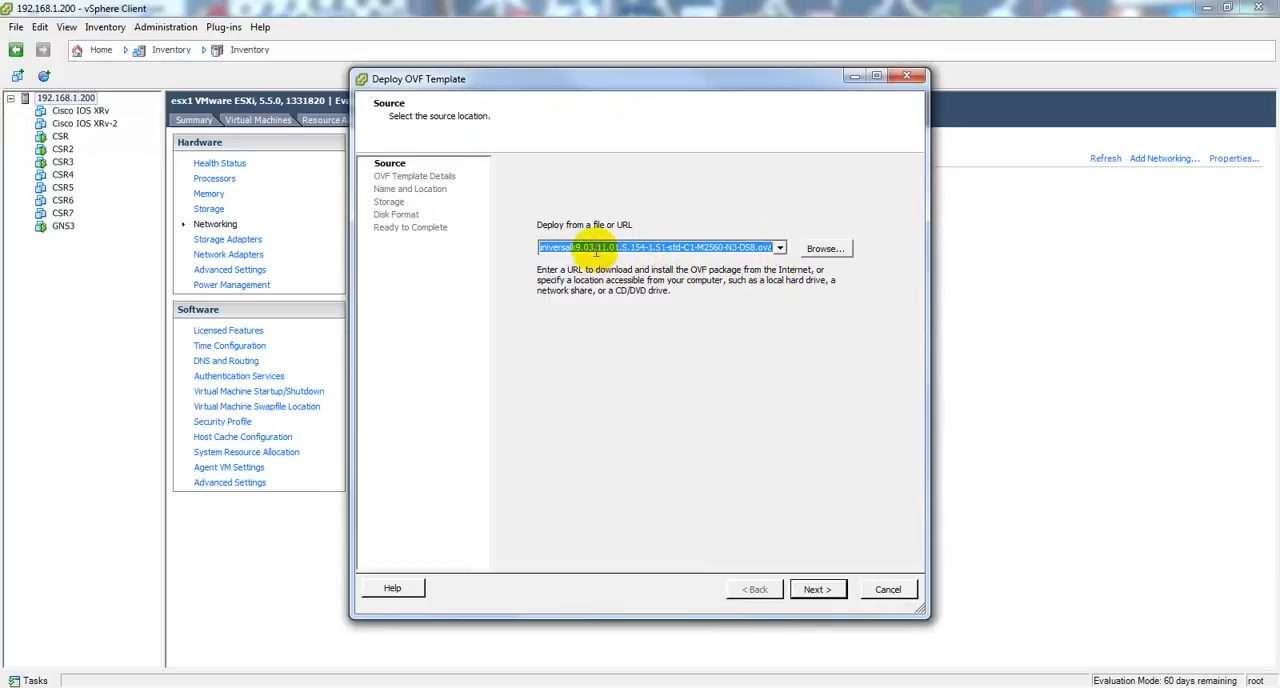
left_click(779, 248)
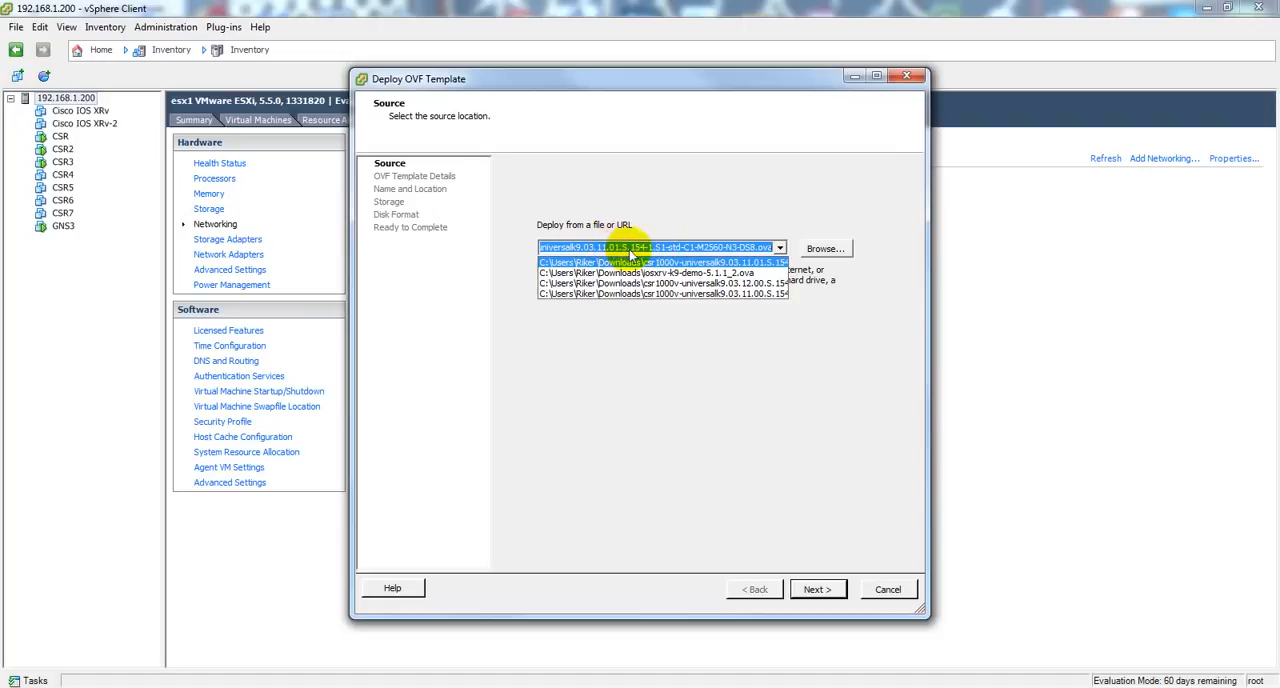
left_click(721, 338)
left_click(818, 589)
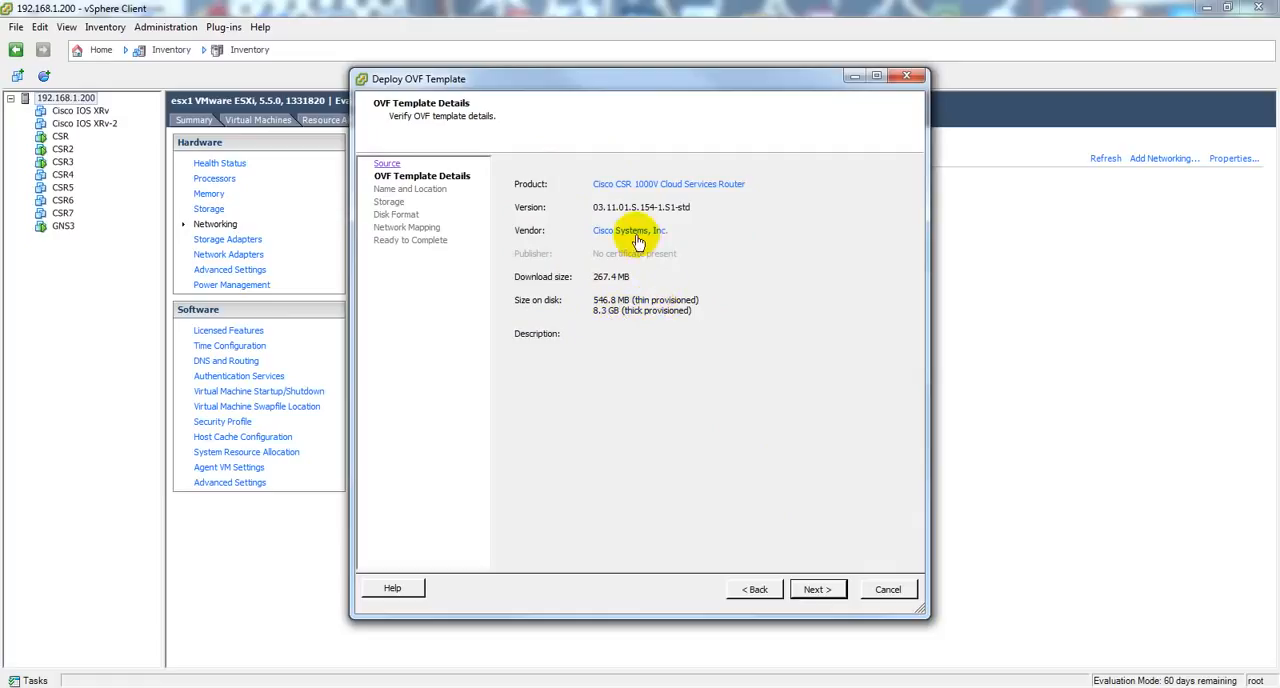
Step: Accept the template details, name the virtual machine CSR8, and store it on datastore1 with the Thin Provision disk format
left_click(817, 591)
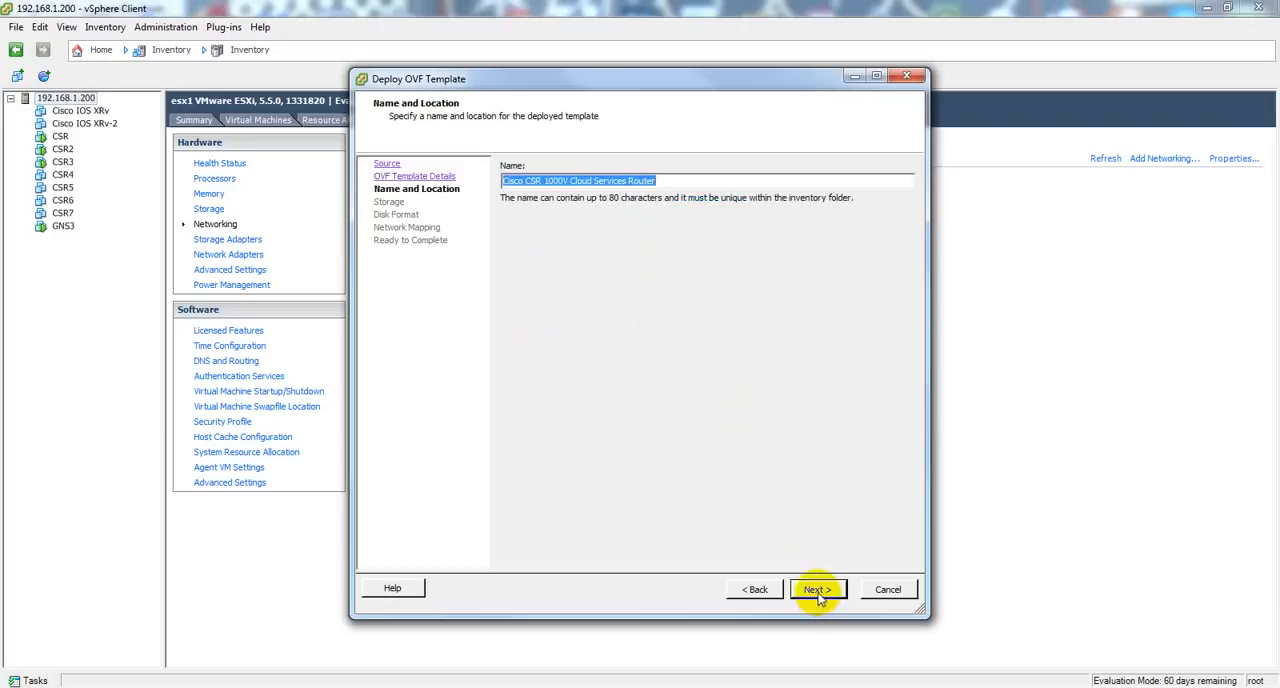
type("C")
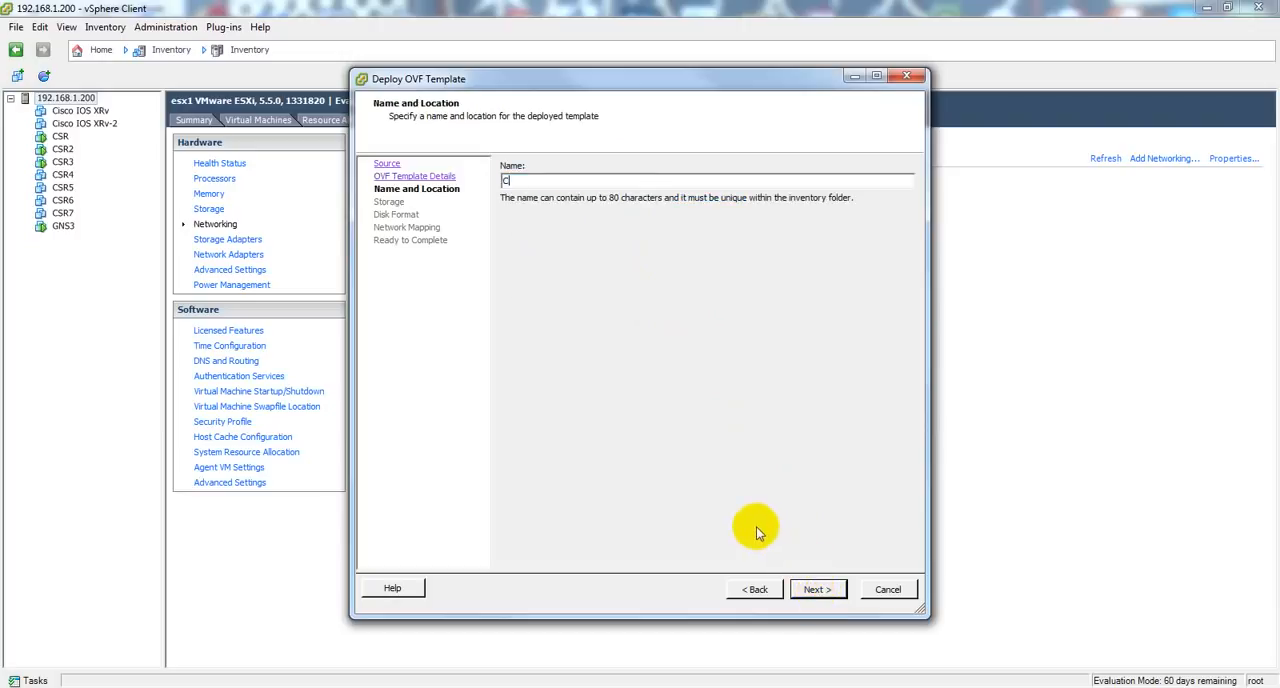
type("SR8")
left_click(817, 590)
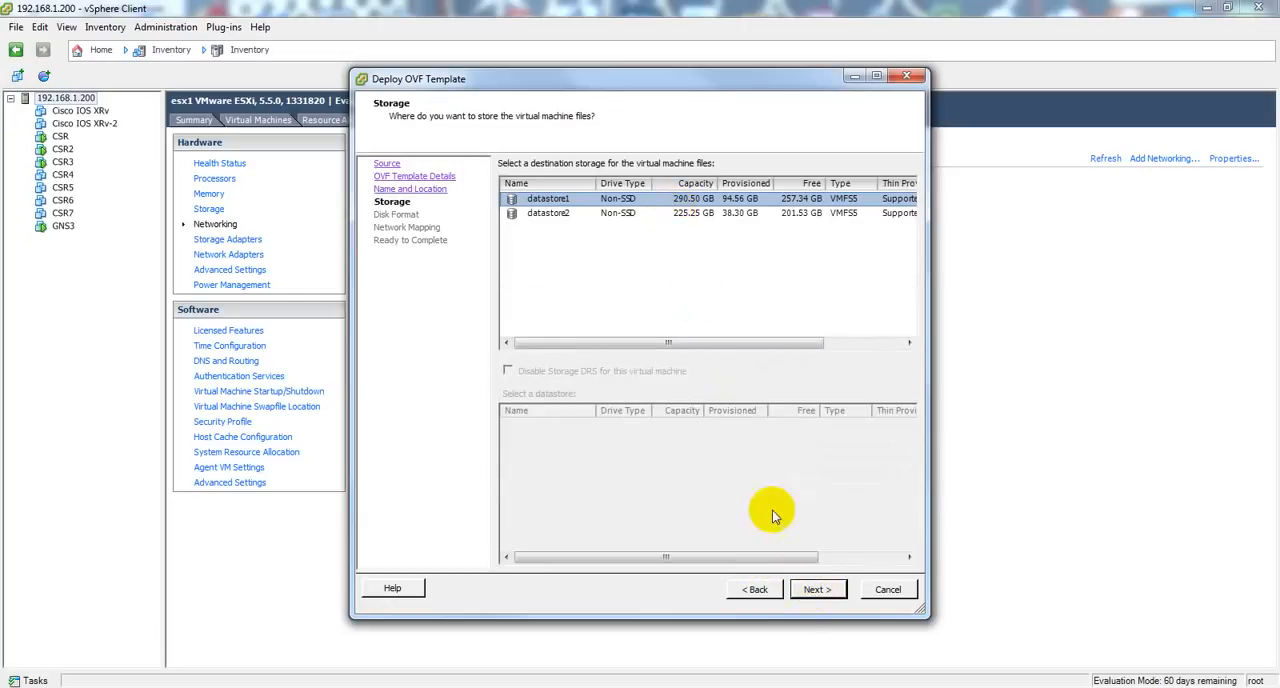
left_click(818, 590)
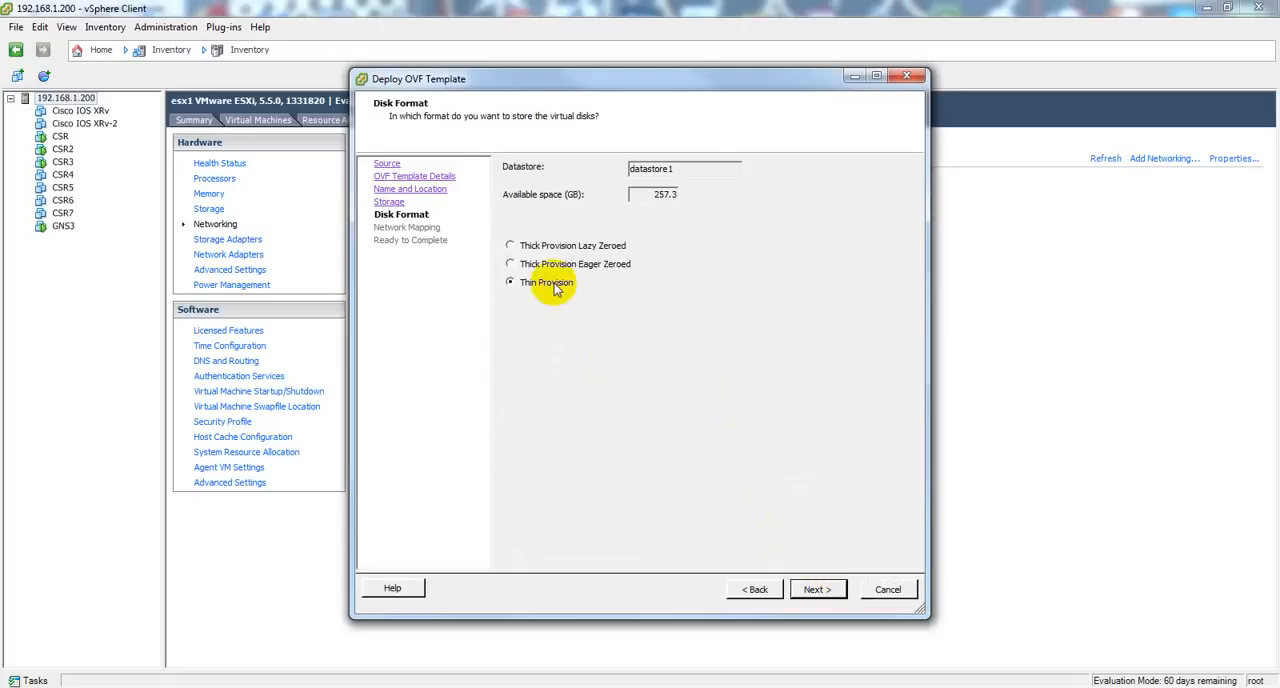
left_click(818, 591)
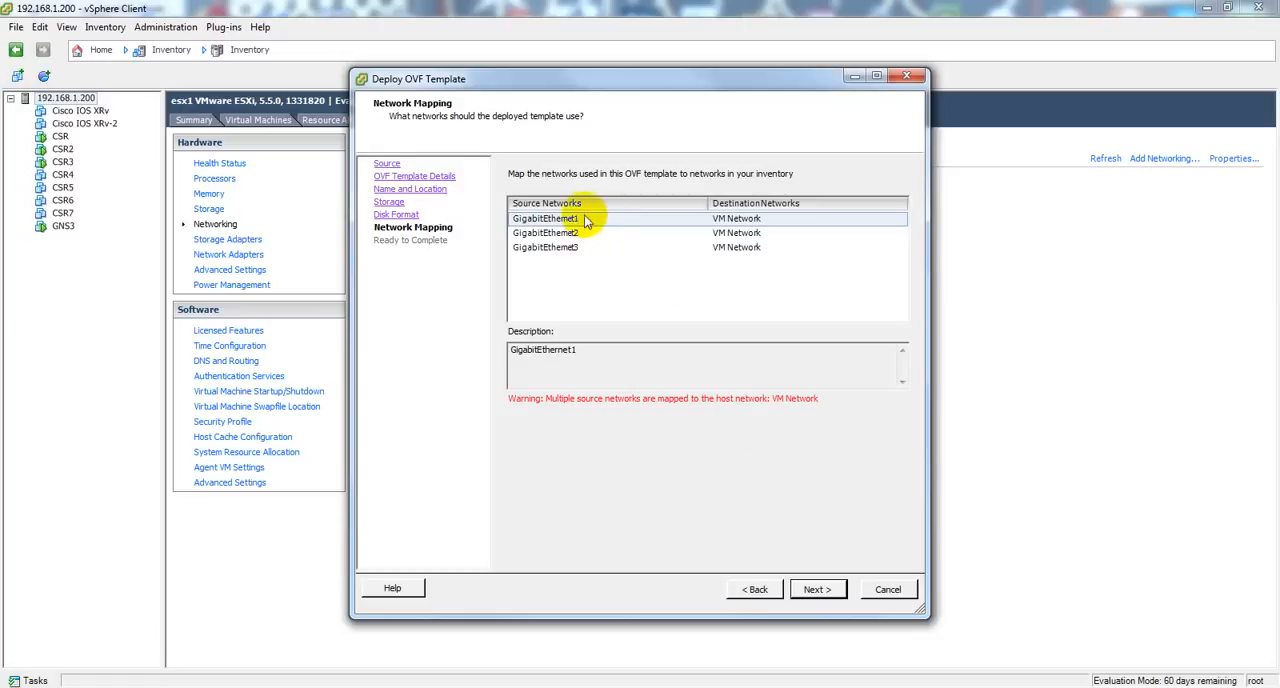
Step: Keep all three GigabitEthernet source networks mapped to VM Network, run the CSR8 deployment, and dismiss the completion notice
left_click(822, 589)
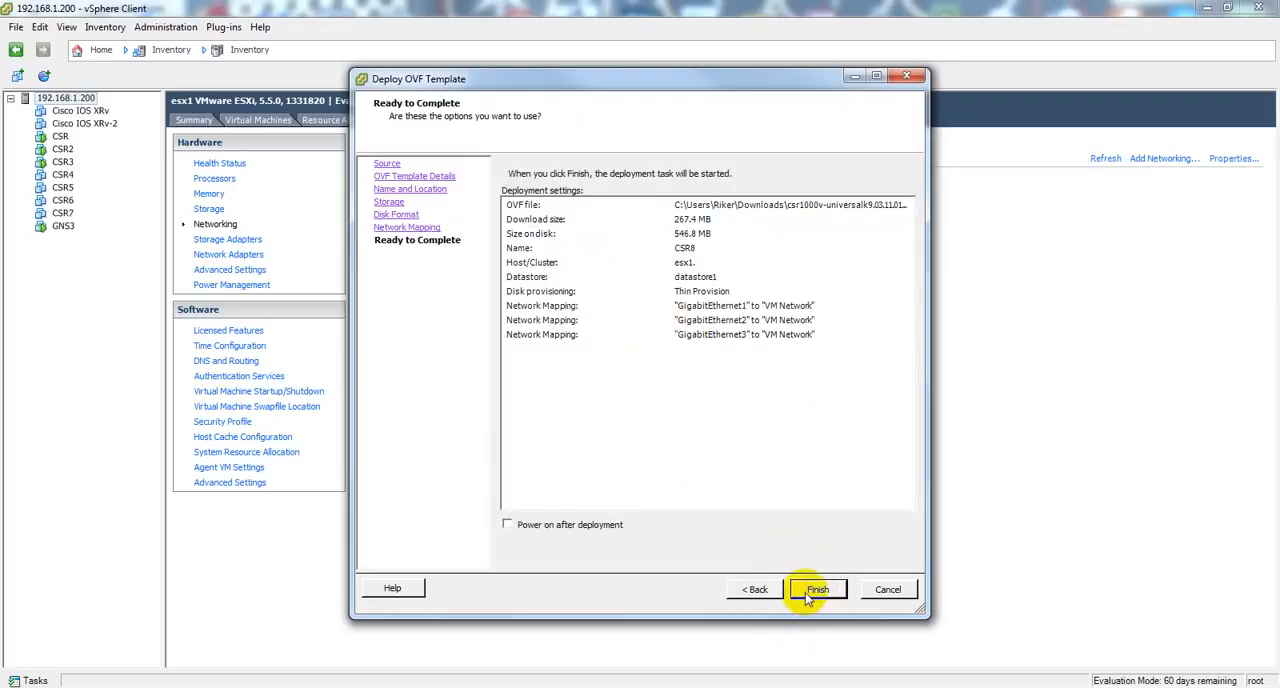
left_click(812, 591)
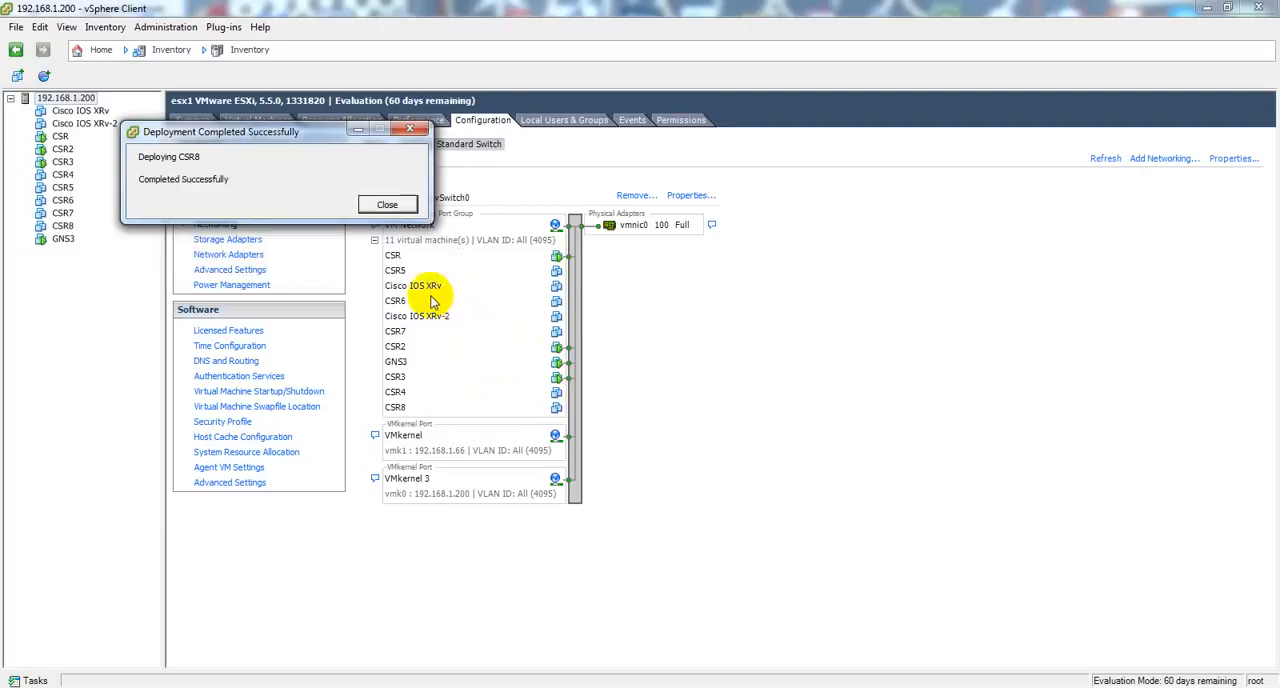
left_click(387, 206)
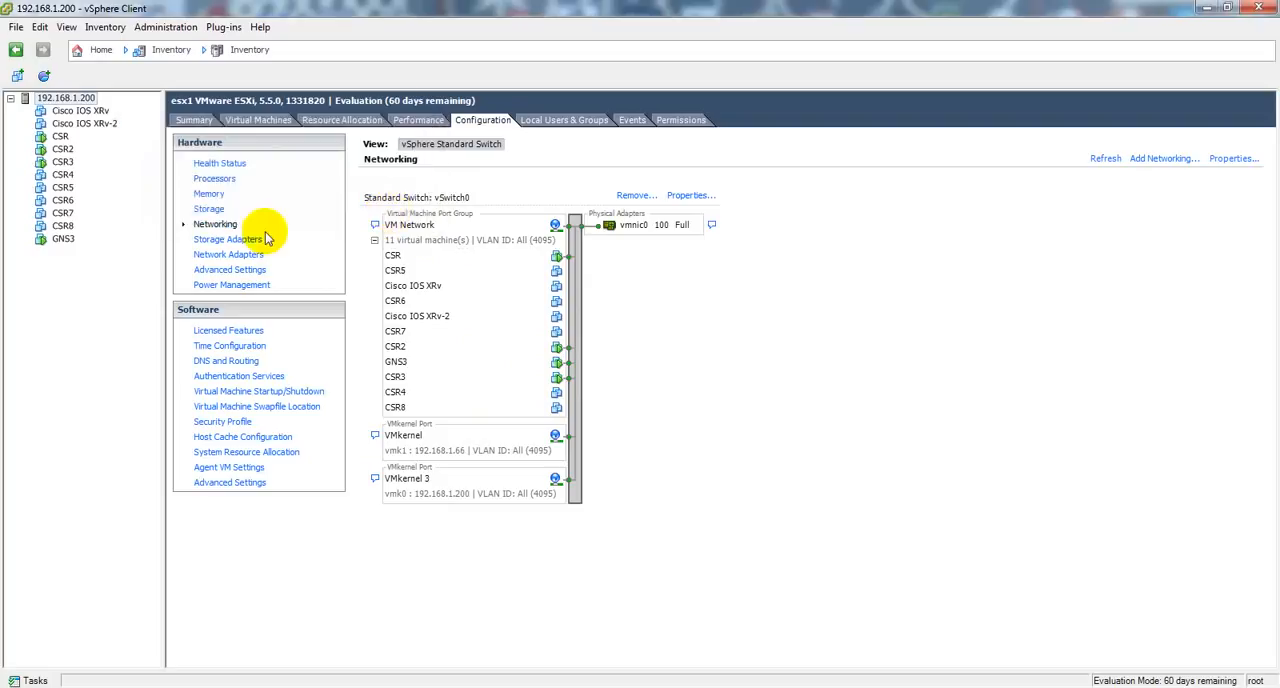
Step: Edit the CSR8 virtual machine settings to use 2 GB of memory and 2 cores per socket
left_click(62, 226)
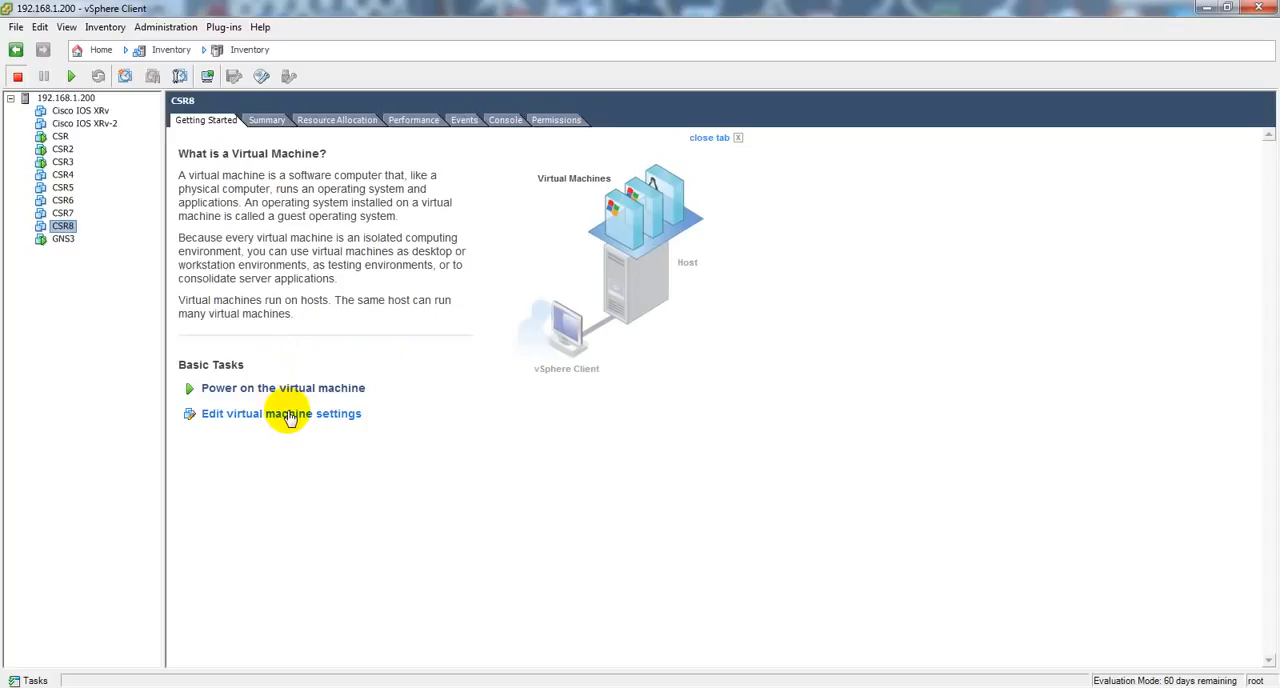
left_click(288, 415)
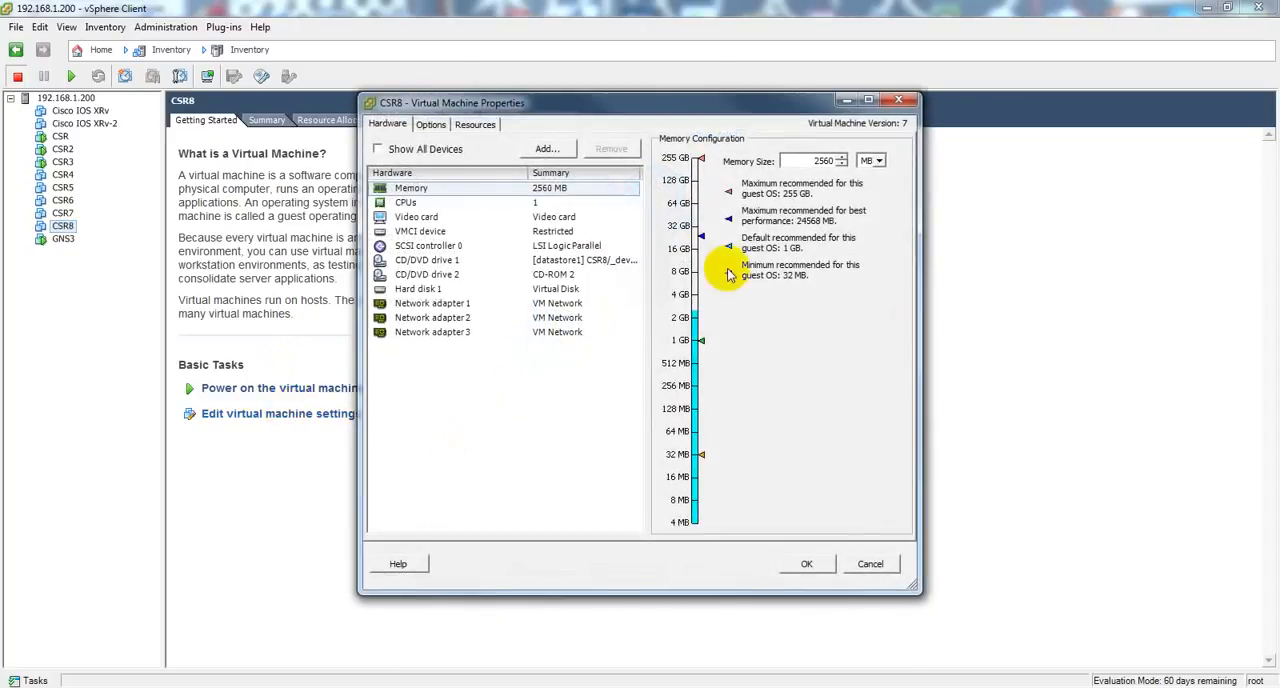
left_click(684, 320)
left_click(495, 202)
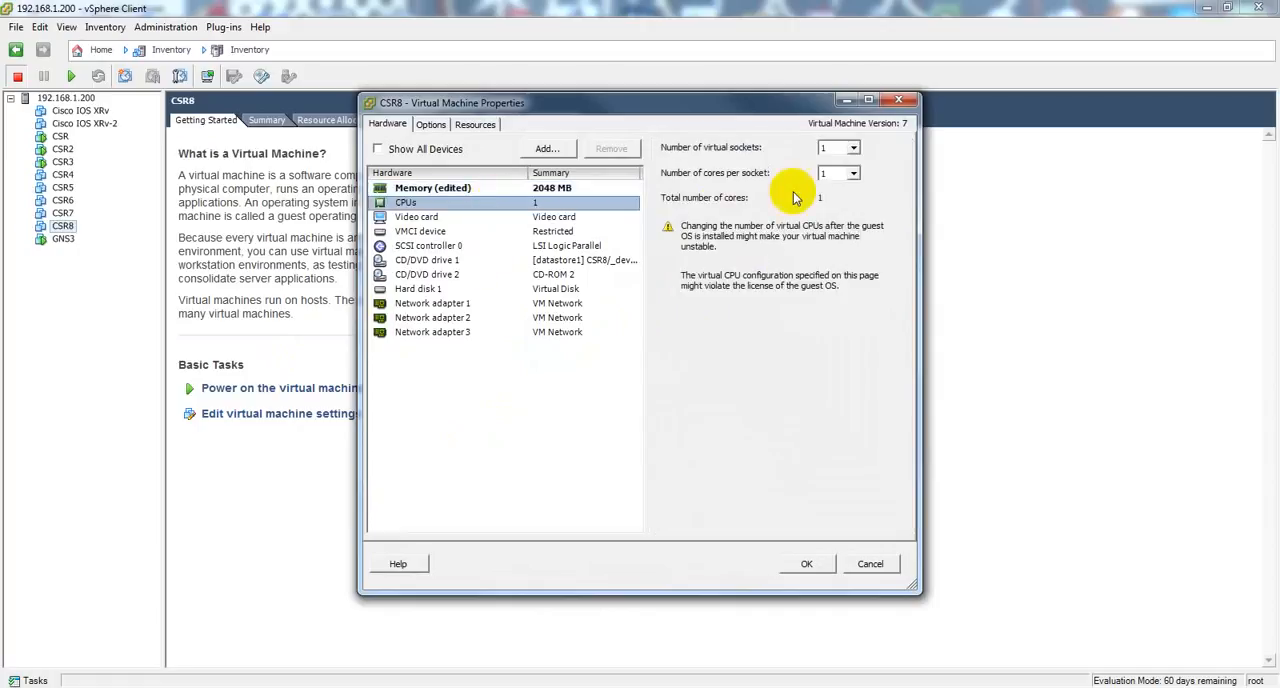
left_click(853, 173)
left_click(836, 204)
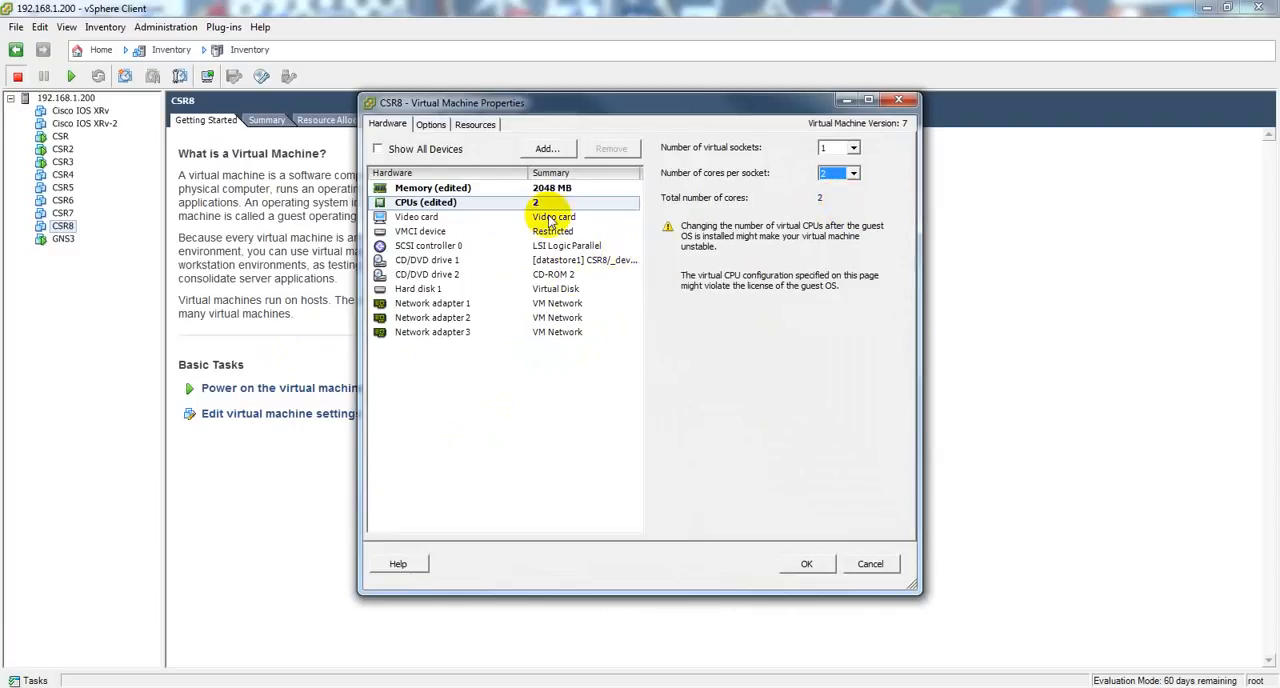
Step: Add a network serial port to CSR8 in Server mode with port URI telnet://192.168.1.200:2308 and save the virtual machine settings
left_click(545, 149)
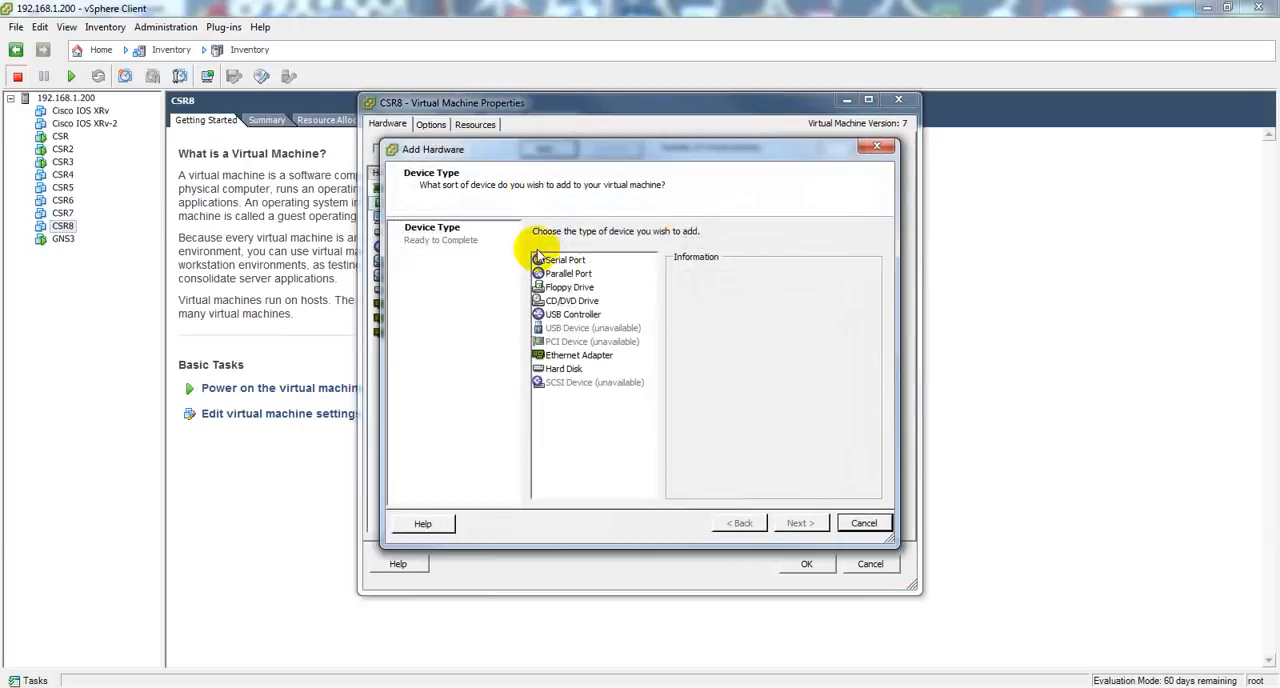
left_click(565, 261)
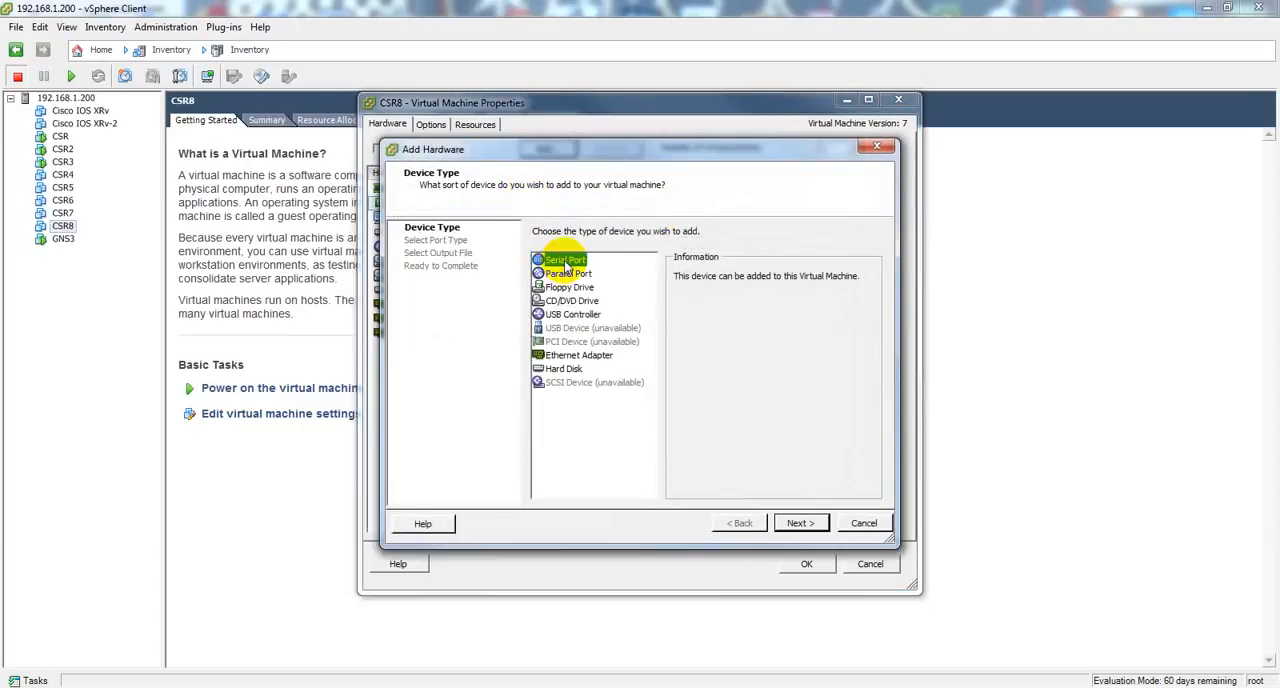
left_click(806, 523)
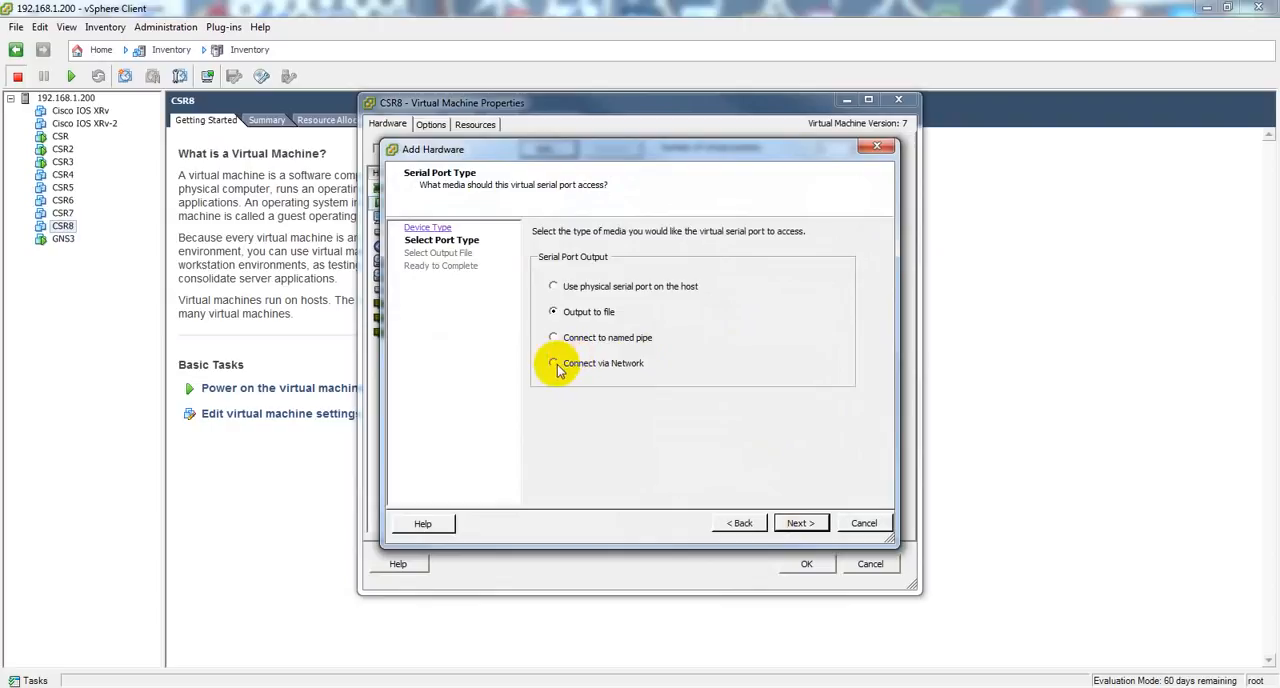
left_click(800, 523)
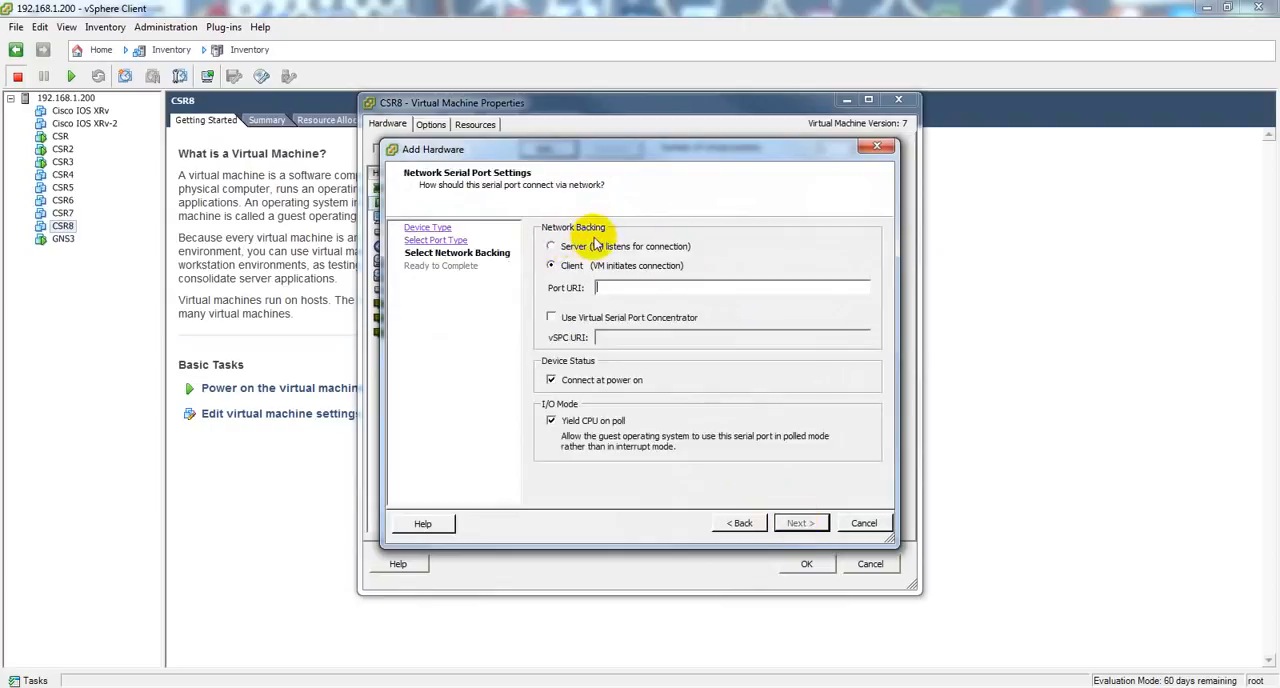
left_click(551, 246)
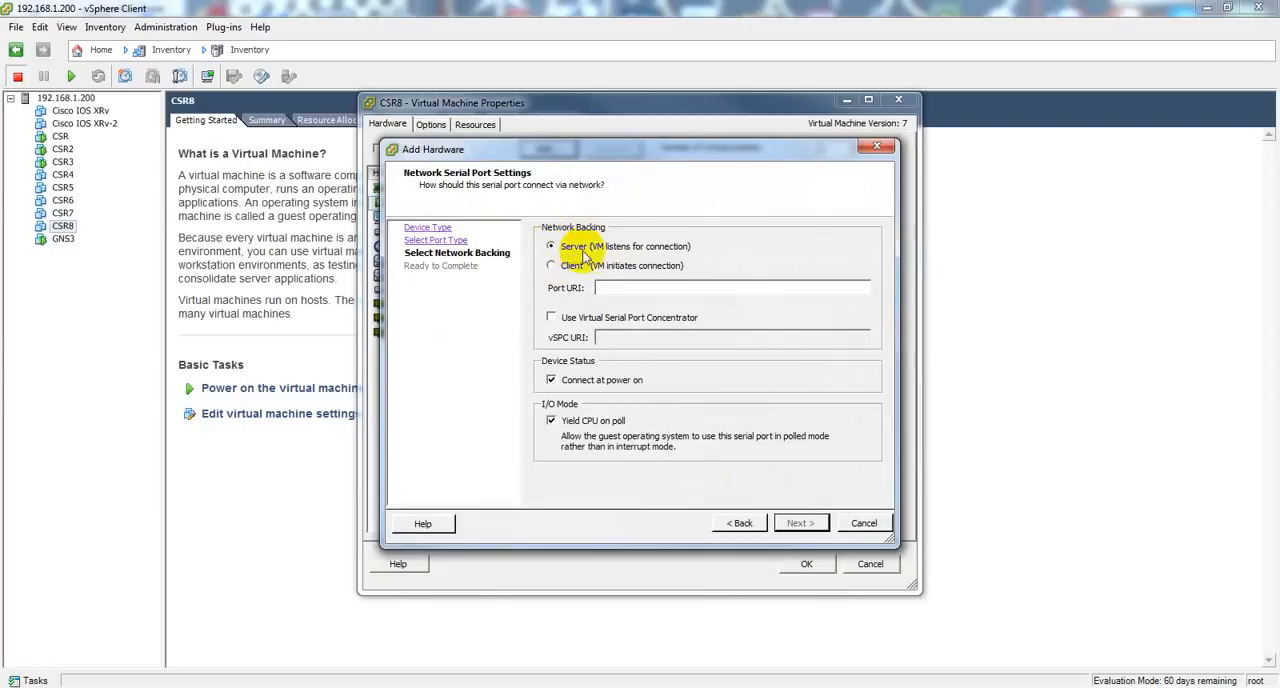
left_click(621, 287)
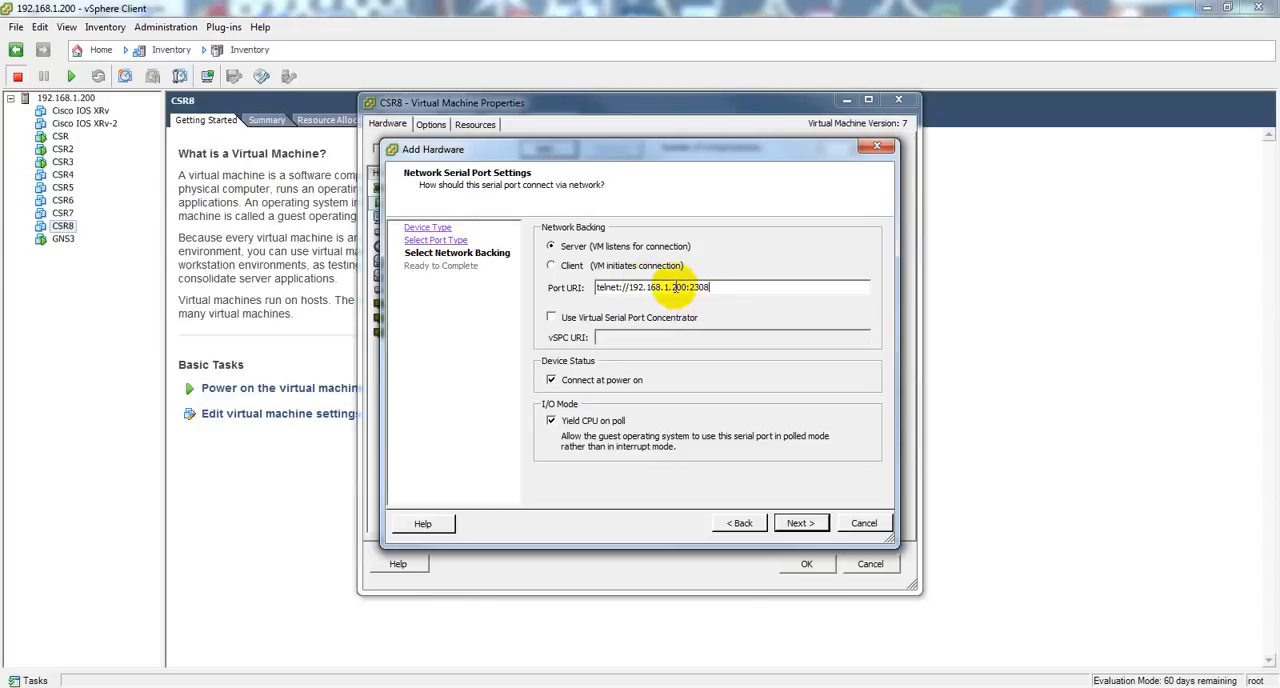
left_click(798, 524)
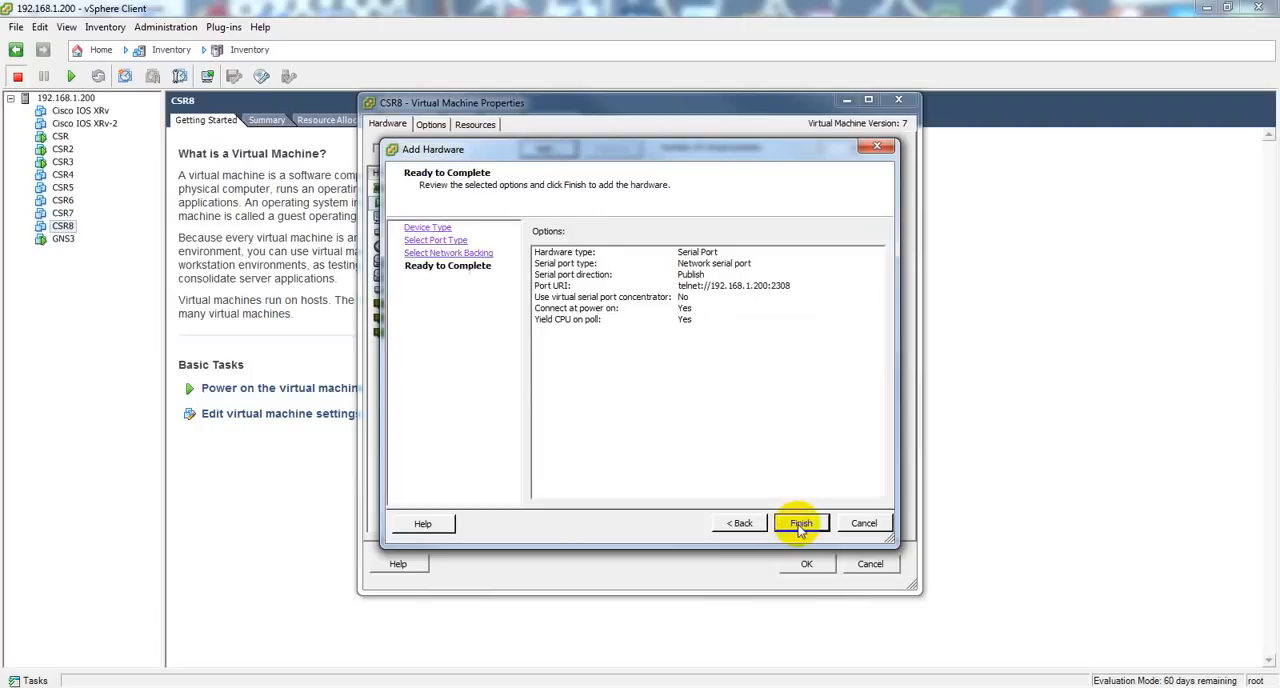
left_click(800, 524)
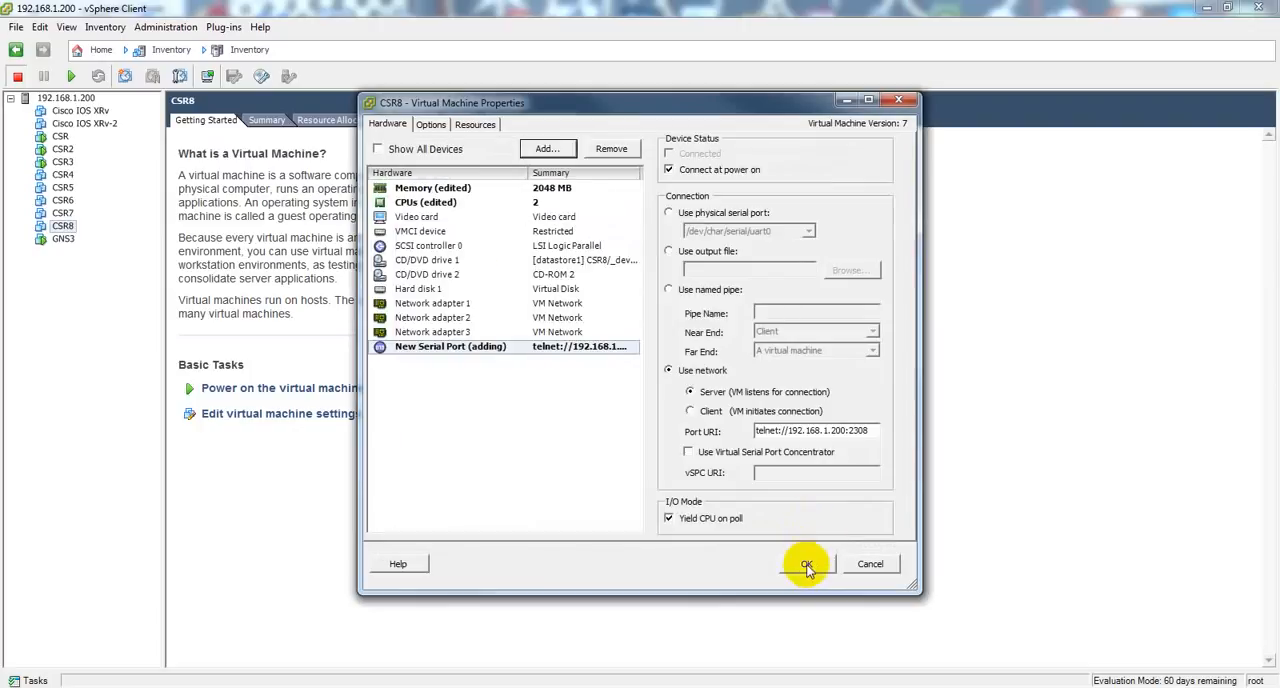
left_click(806, 565)
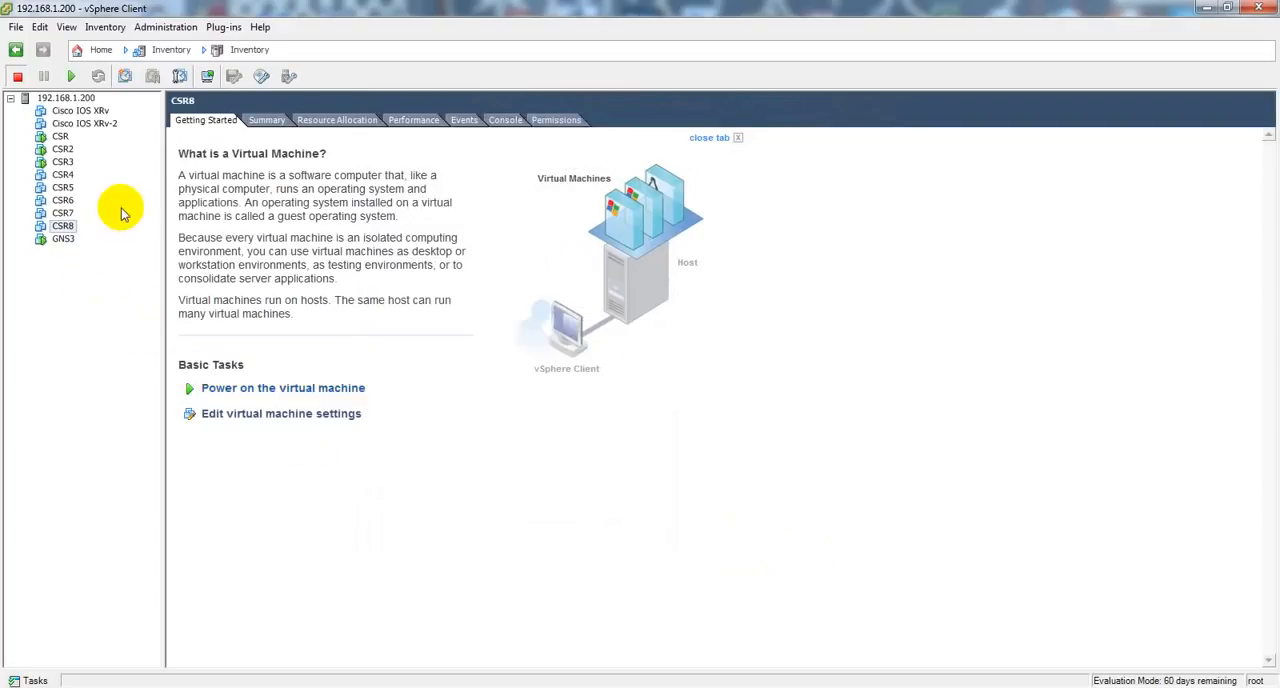
Step: Check the network connection and port URI of Serial port 1 in the CSR4 virtual machine settings
left_click(63, 175)
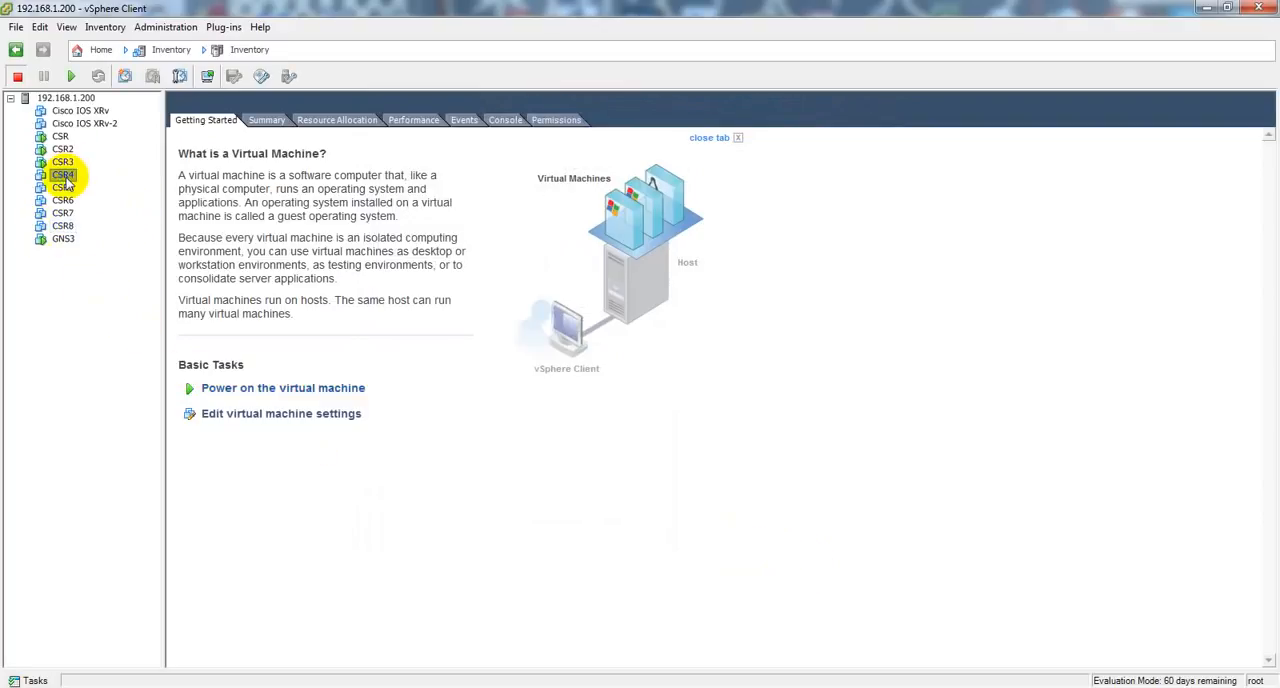
left_click(282, 418)
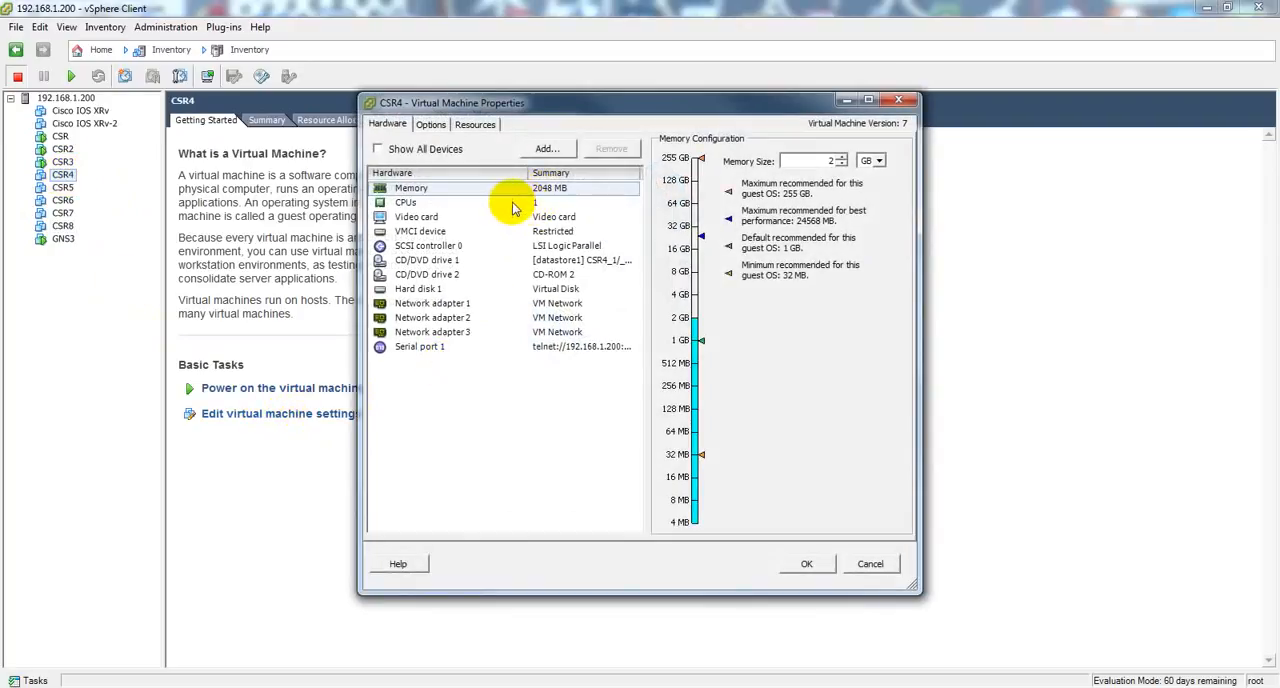
left_click(550, 349)
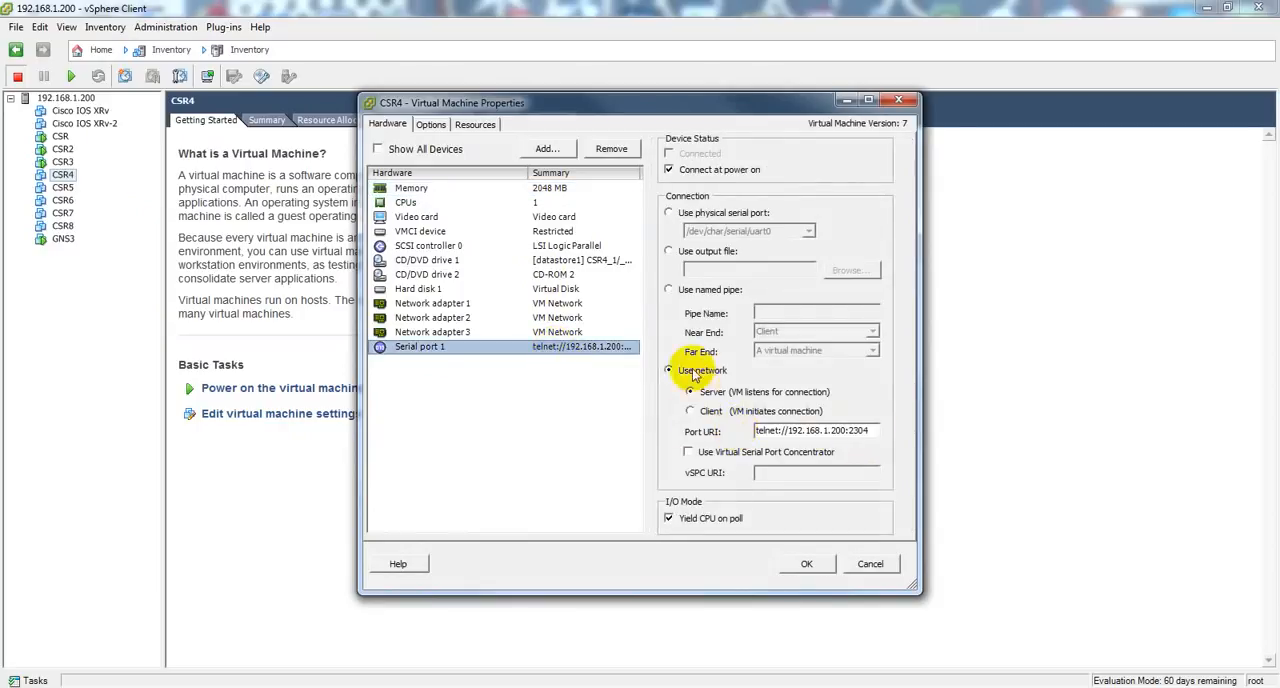
left_click(806, 563)
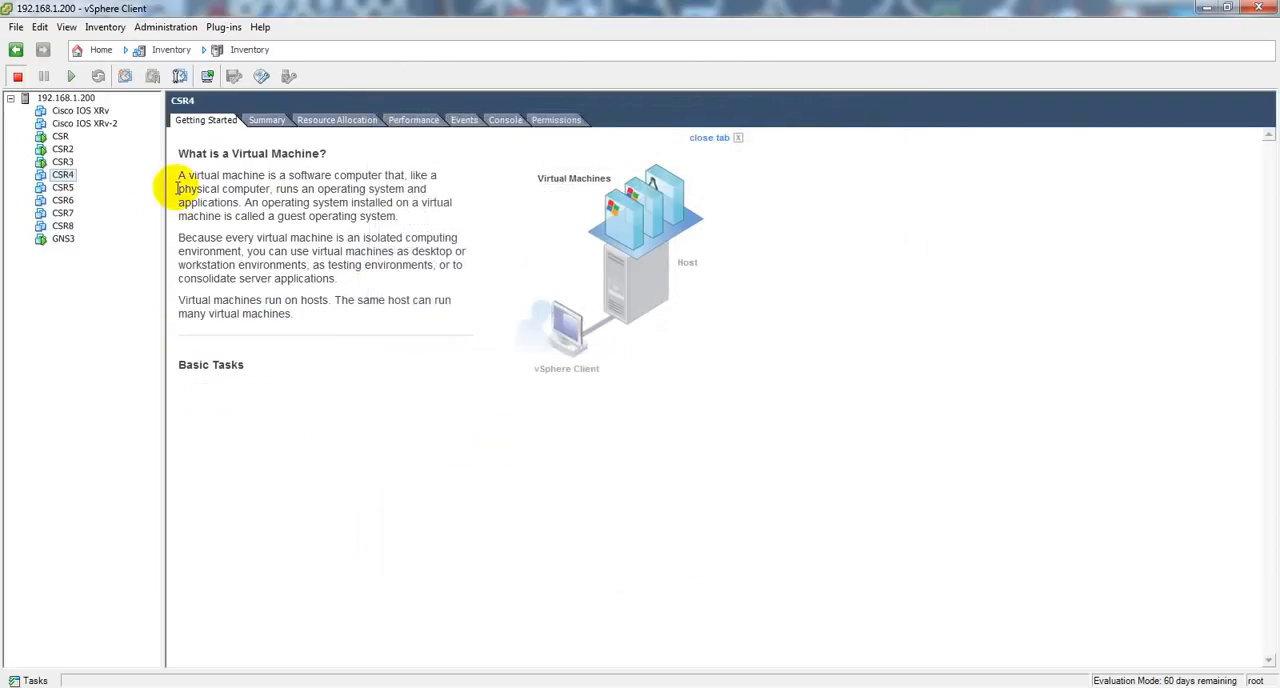
Step: Power on the CSR4 virtual machine and open its console to watch it boot
left_click(72, 78)
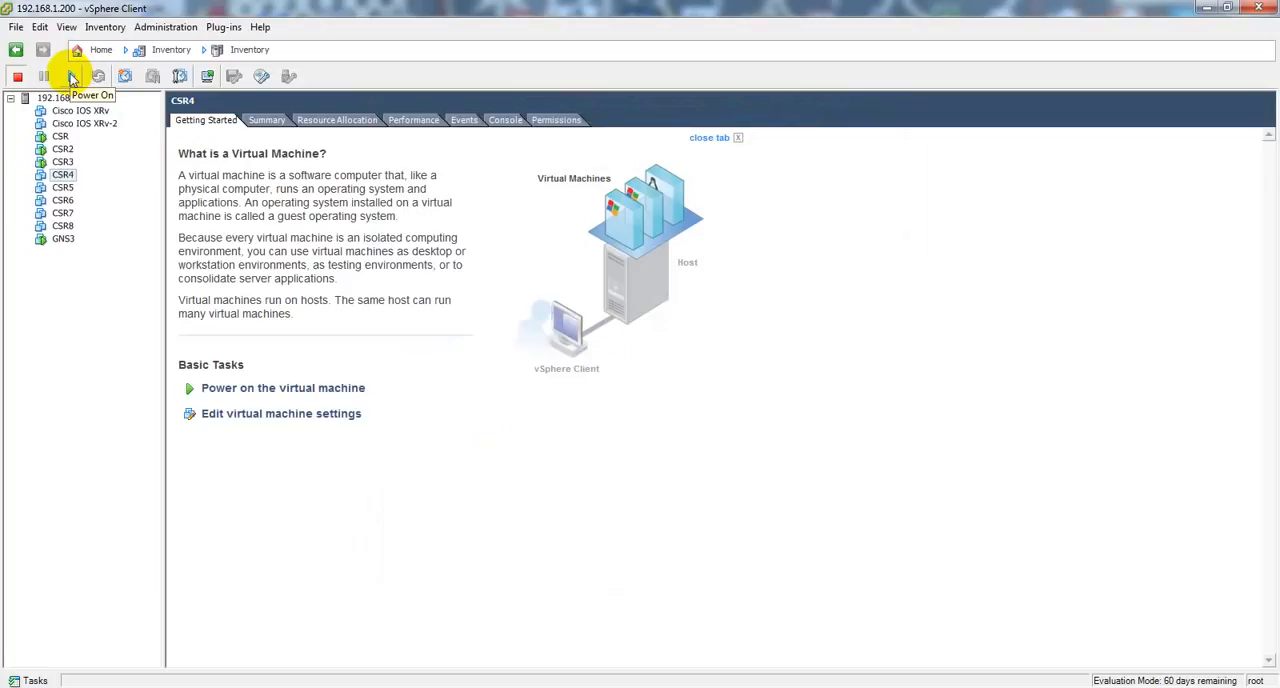
left_click(505, 122)
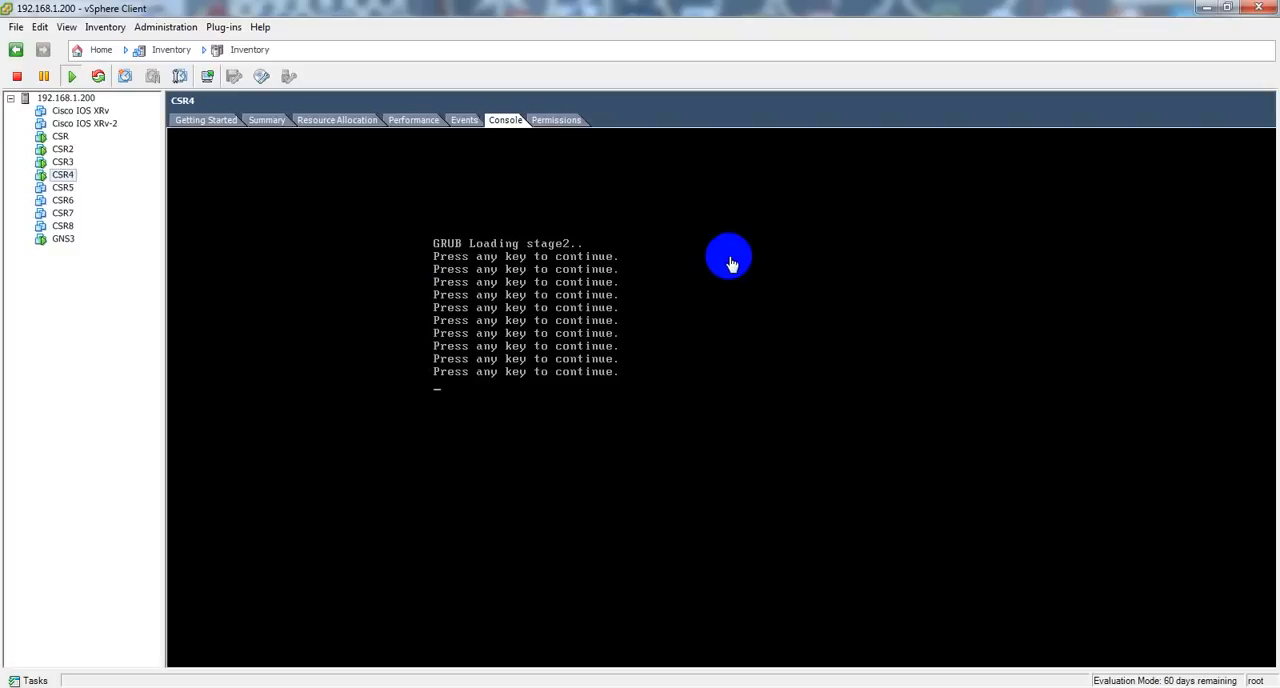
left_click(731, 264)
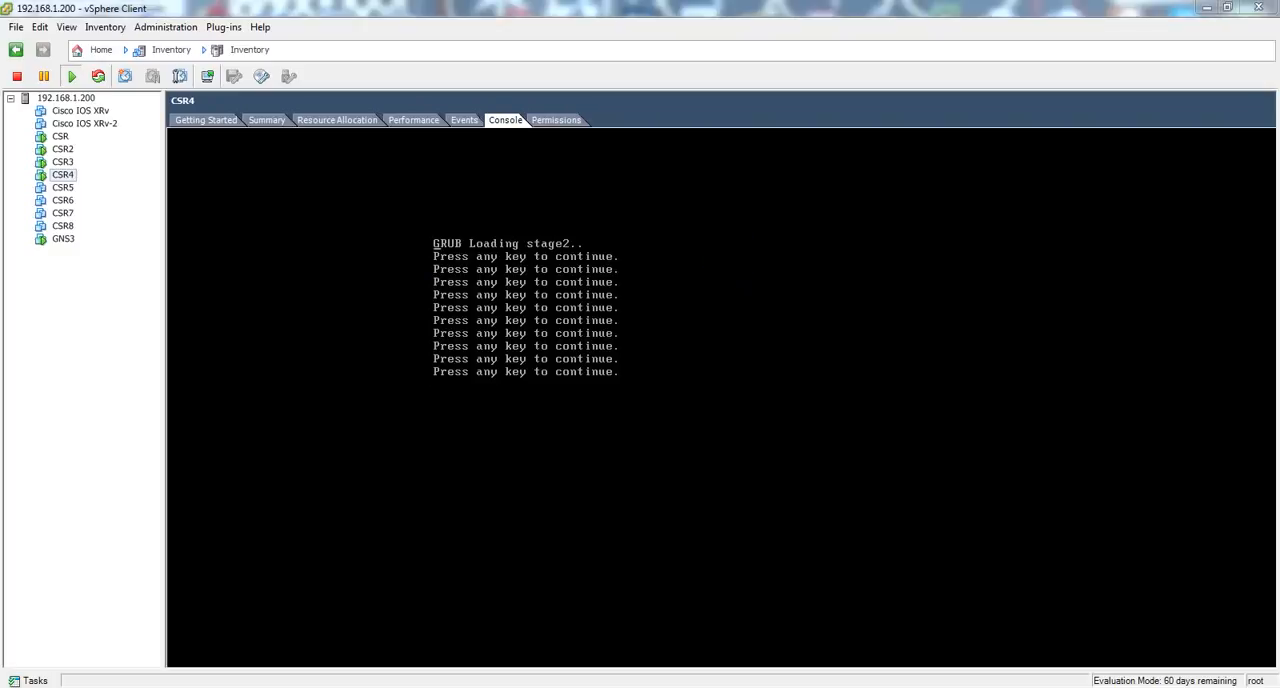
Step: Bring the SuperPuTTY window alongside the vSphere Client and enter privileged mode with en in the R3 session
left_click_drag(1279, 178, 976, 89)
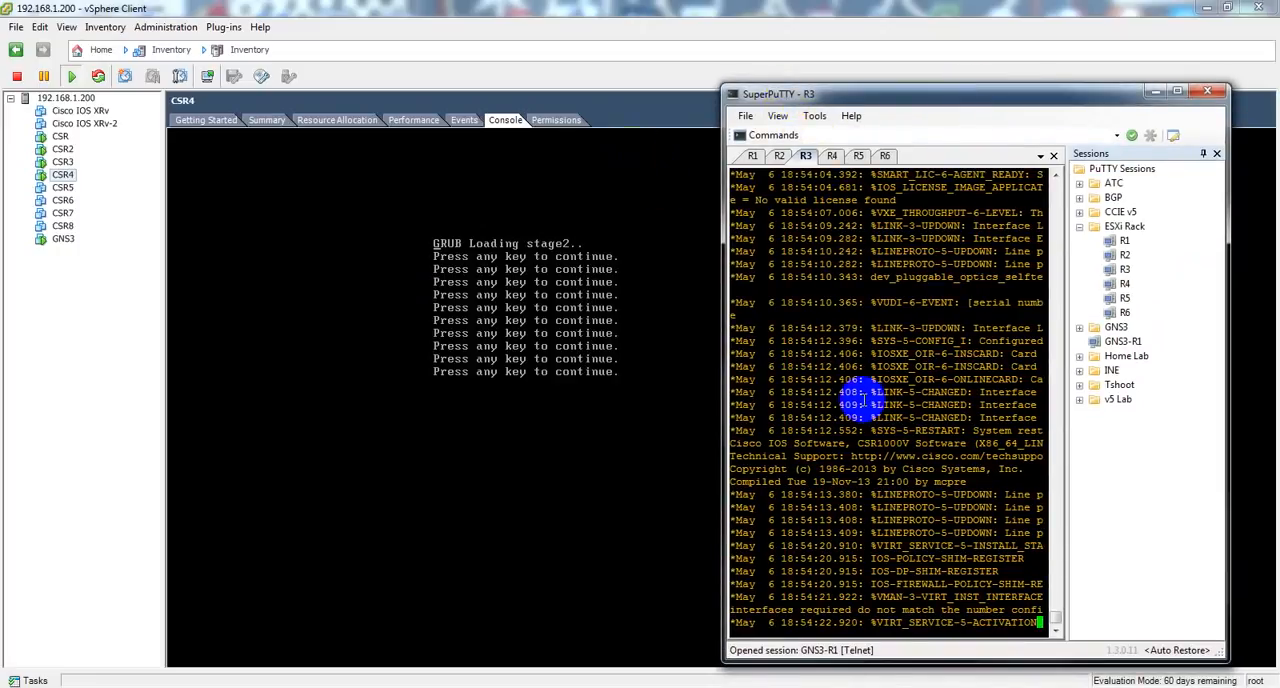
key("Return")
key("Return")
key("Return")
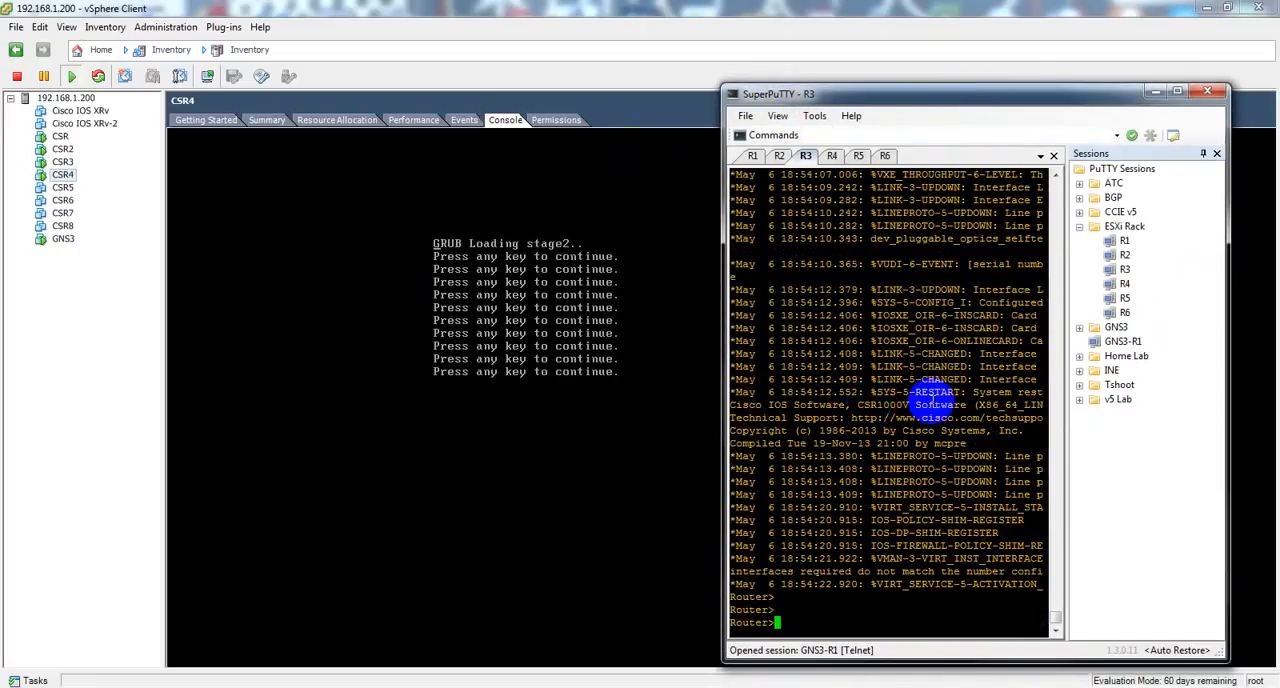
type("en")
key("Return")
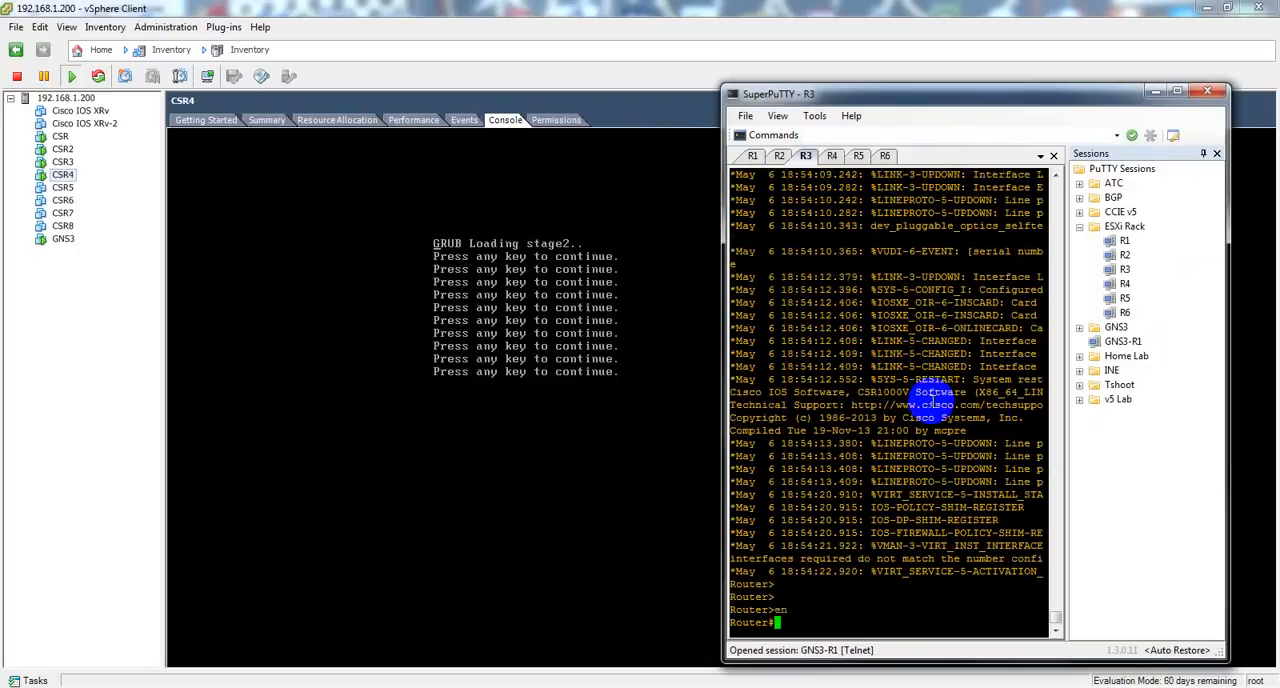
Step: Leave configuration mode in the R1 session and check its software version with sho ver | in IOS
left_click(752, 157)
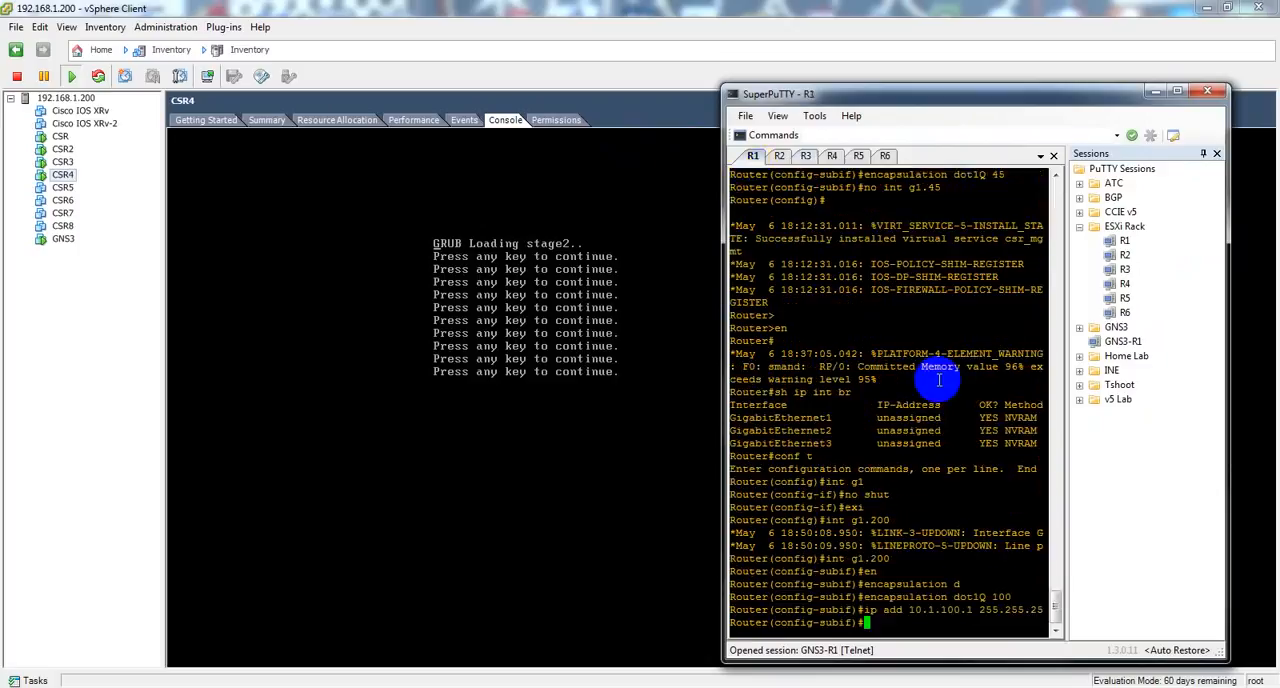
type("end")
key("Return")
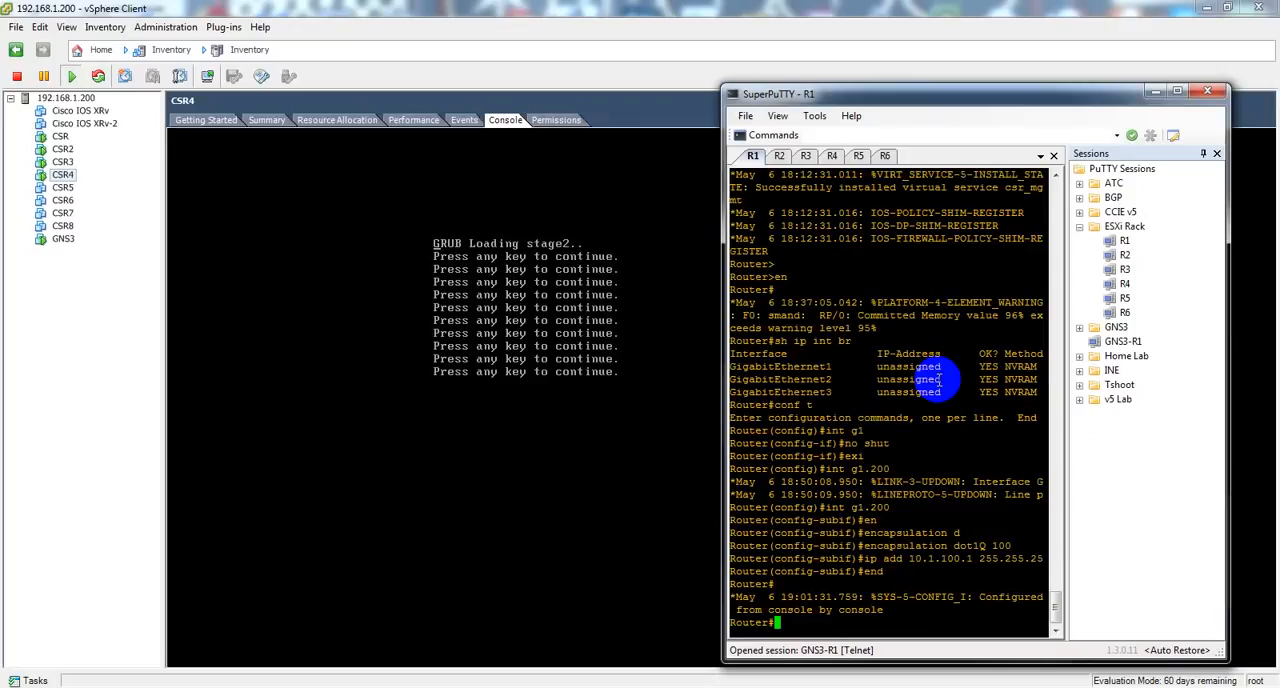
type("sho ver | in IOS")
key("Return")
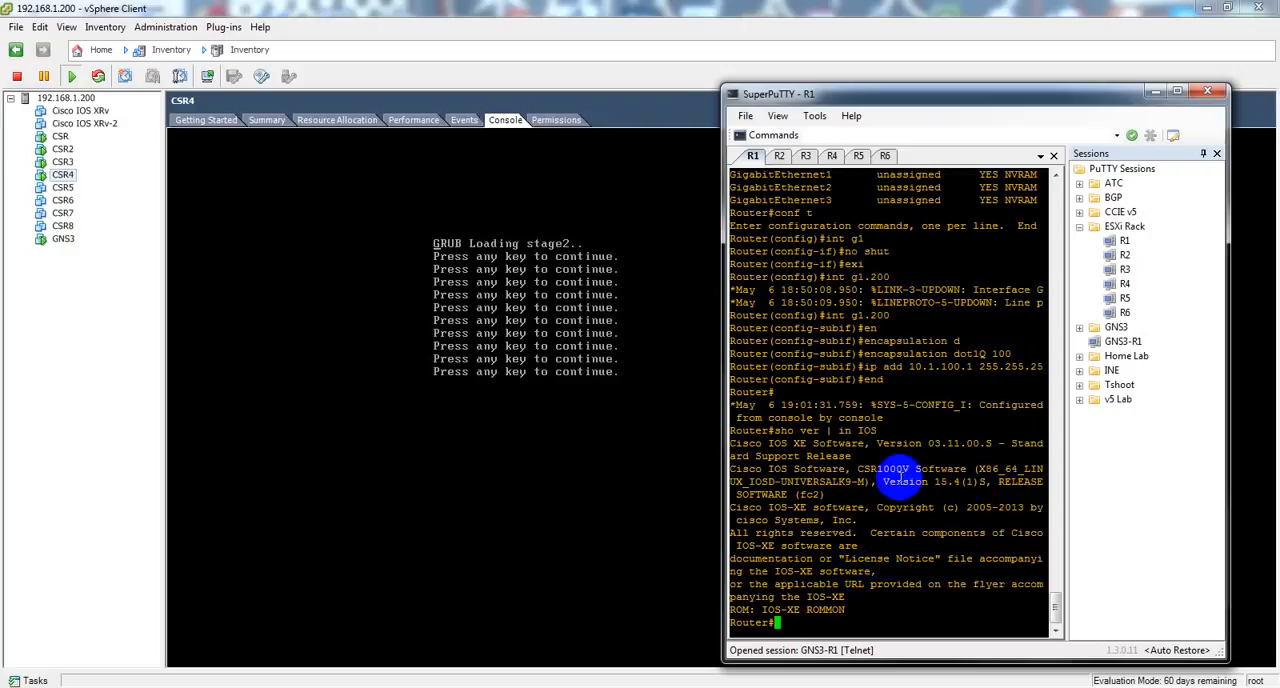
left_click_drag(936, 483, 984, 480)
left_click(971, 544)
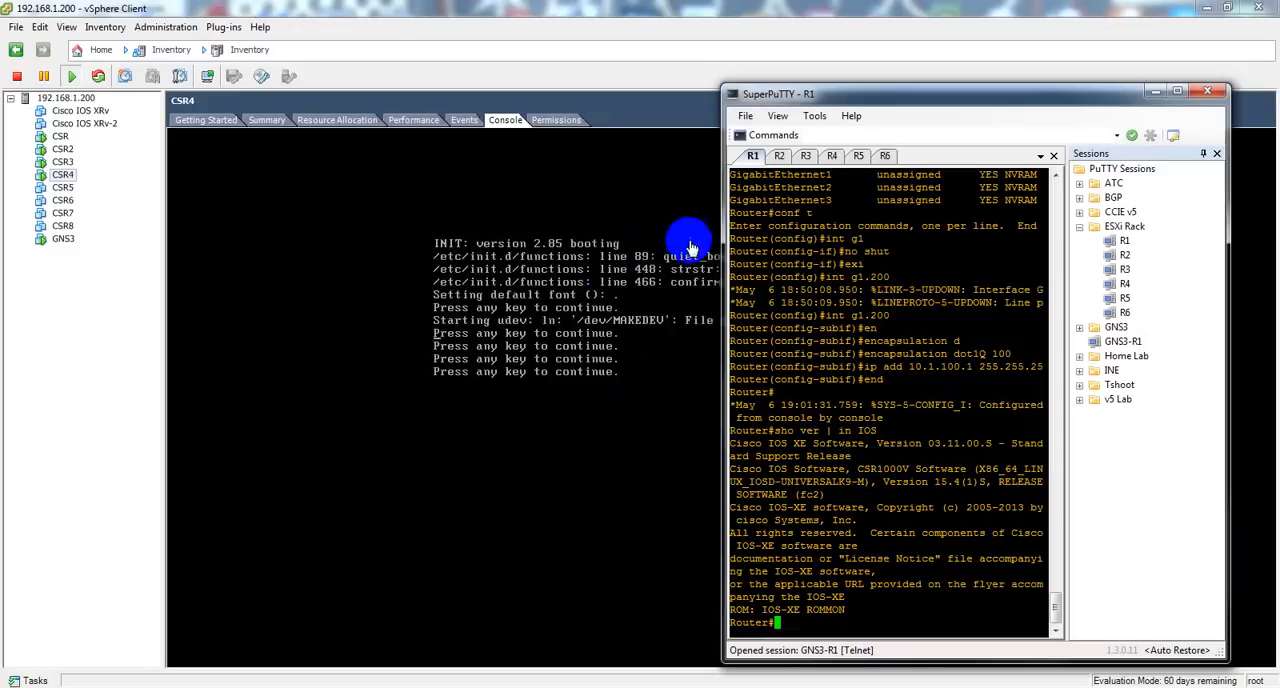
Step: Dismiss the connection errors for the R4 session and restart that session to reconnect to CSR4's serial console
left_click(832, 156)
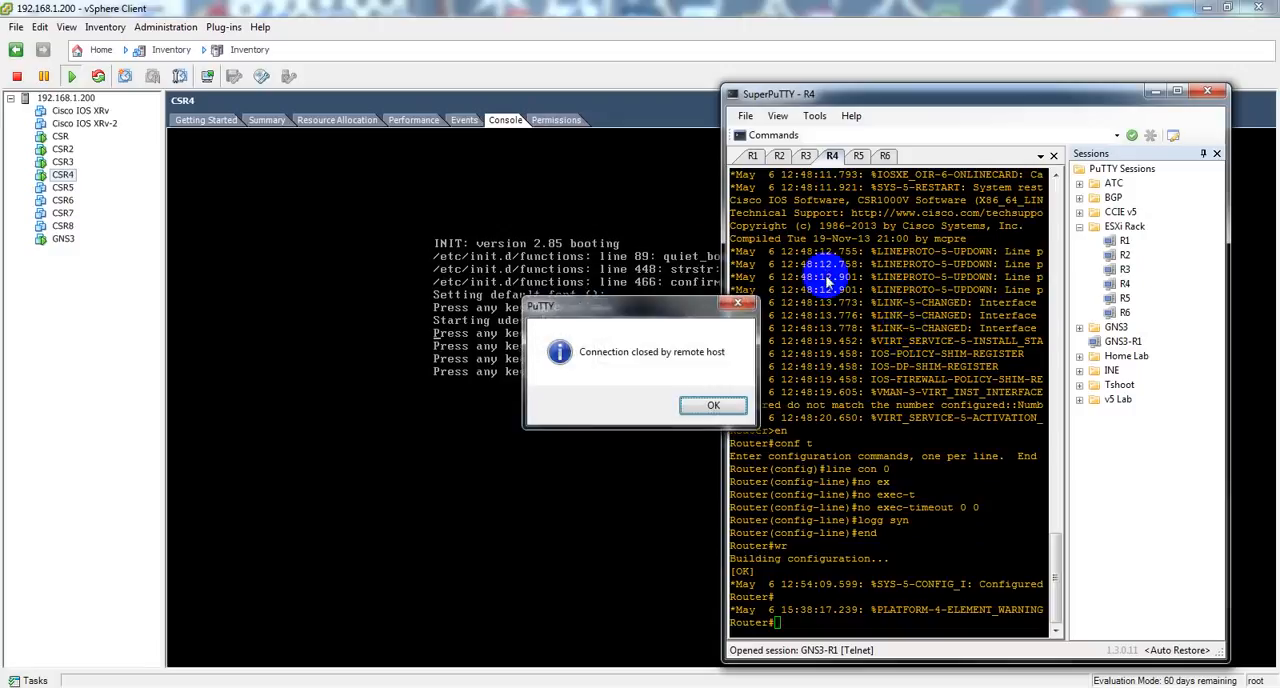
left_click(710, 408)
left_click(748, 403)
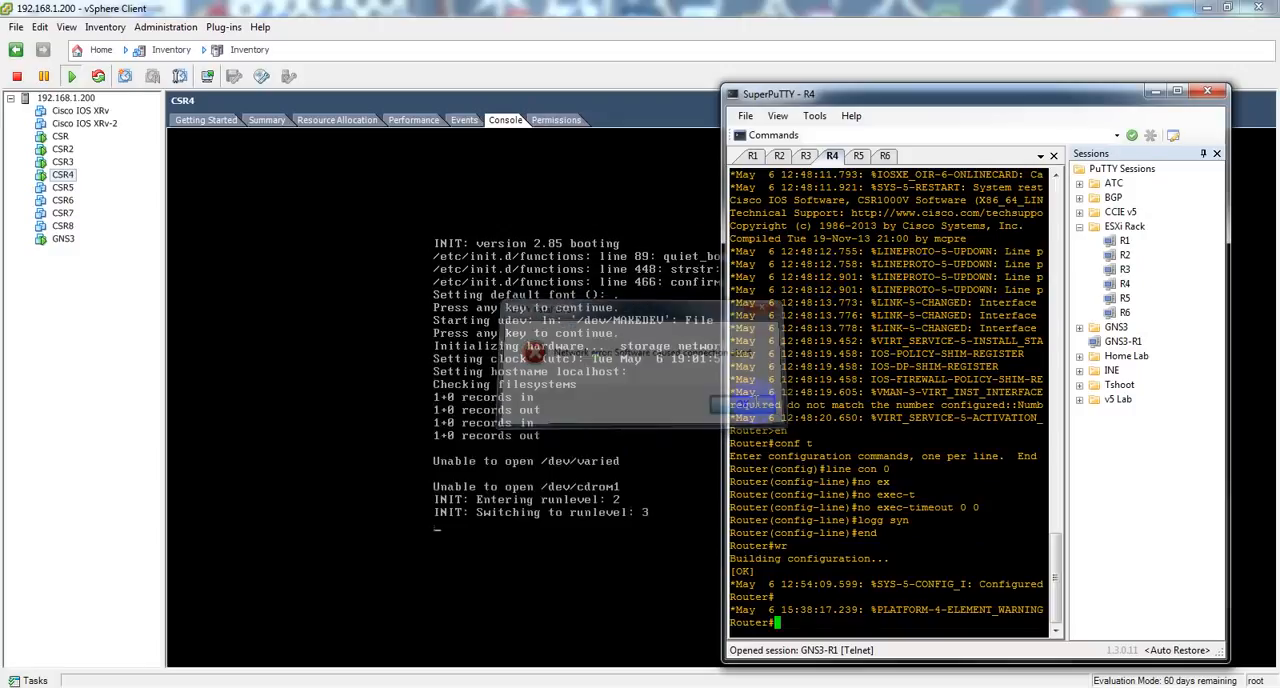
right_click(831, 157)
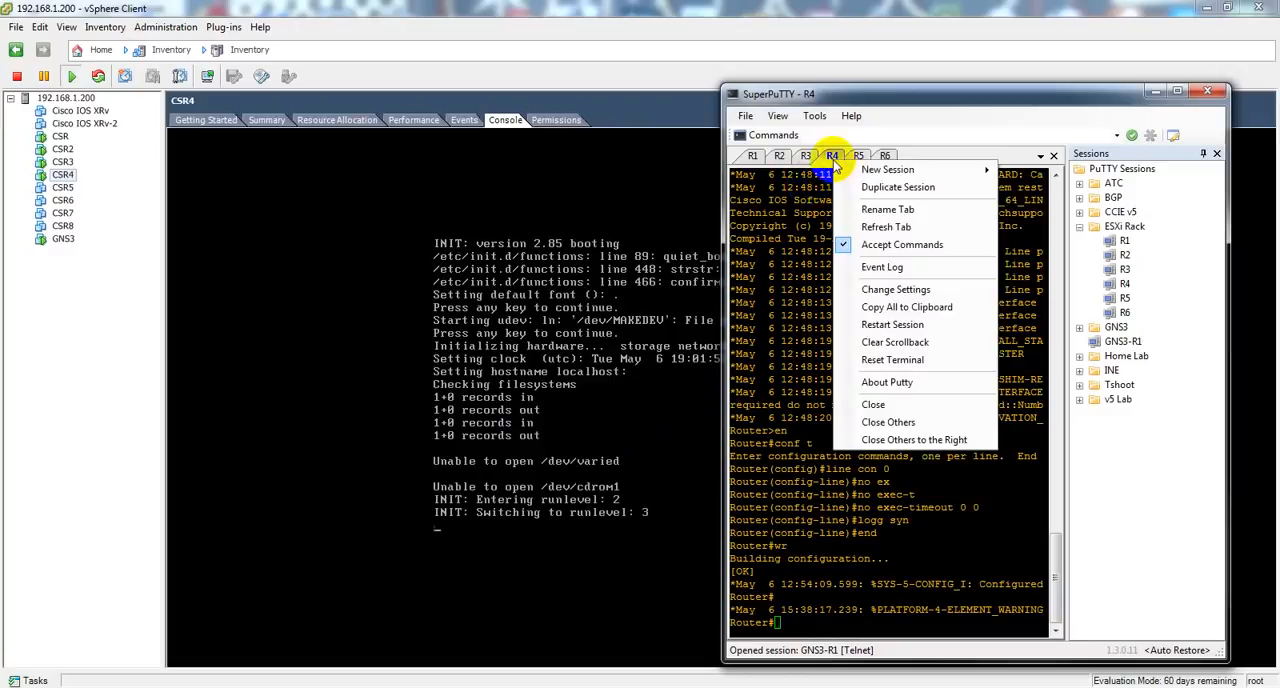
left_click(888, 323)
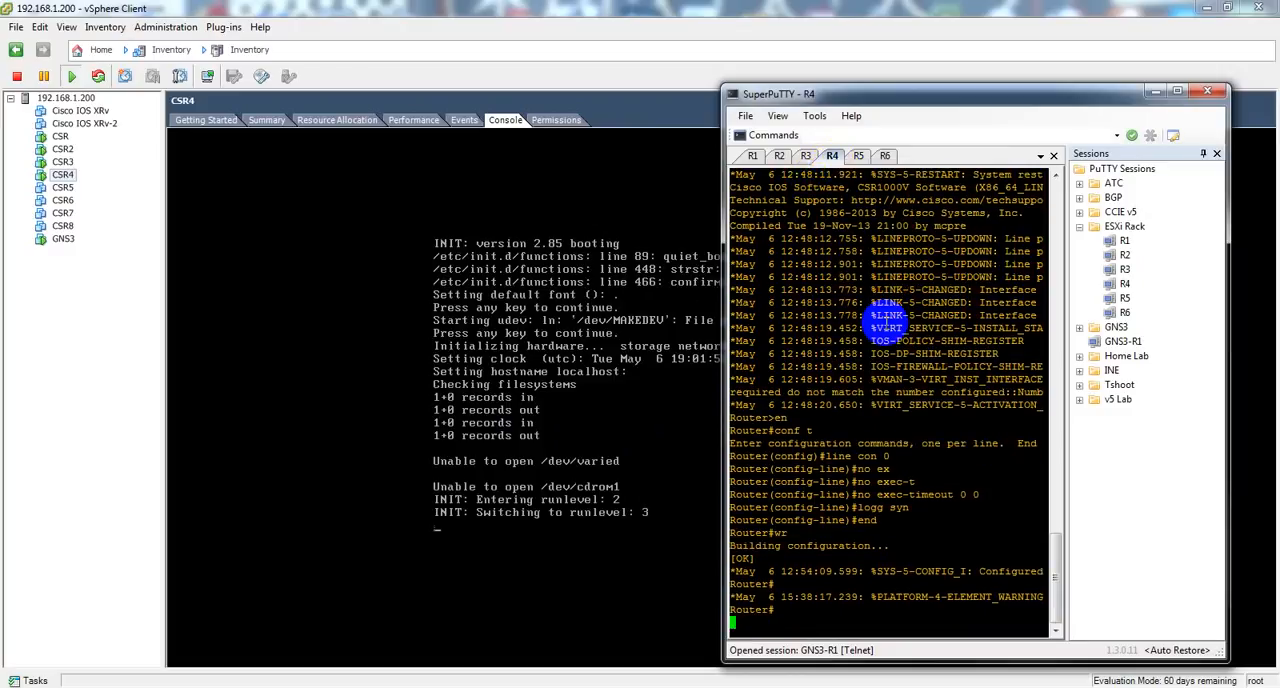
left_click_drag(887, 320, 894, 306)
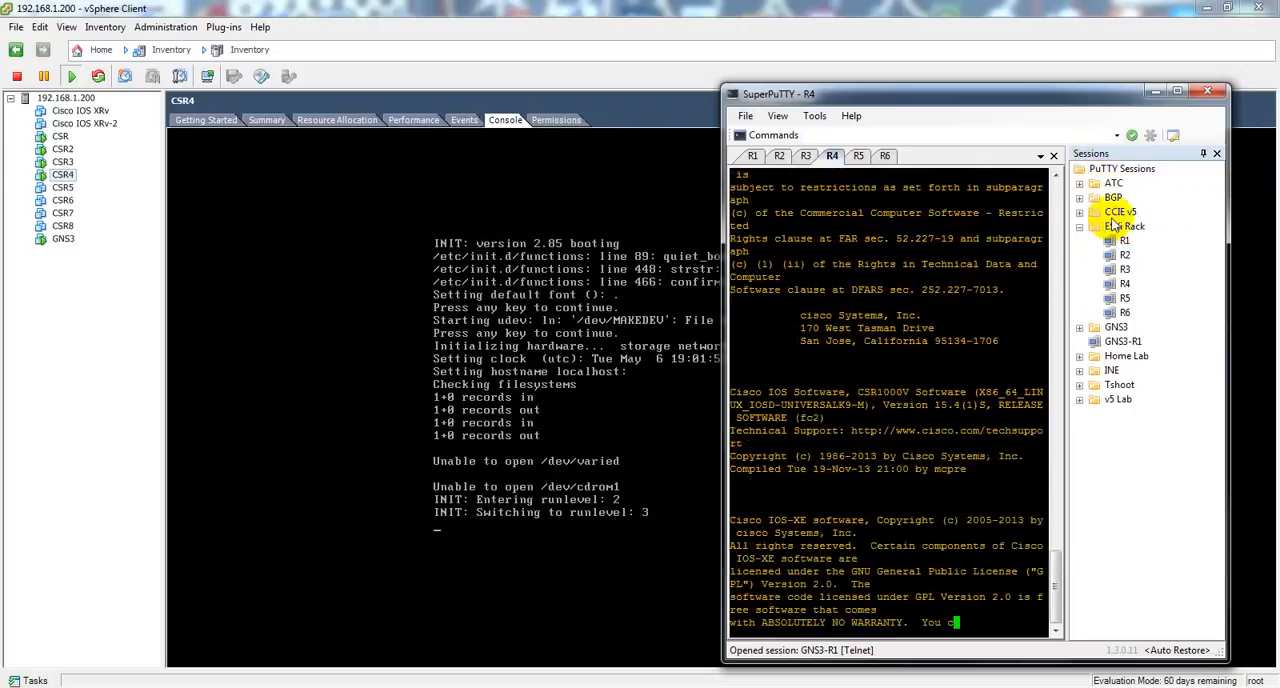
Step: Start a new SuperPuTTY session in the ESXi Rack folder and name it R8
right_click(1122, 170)
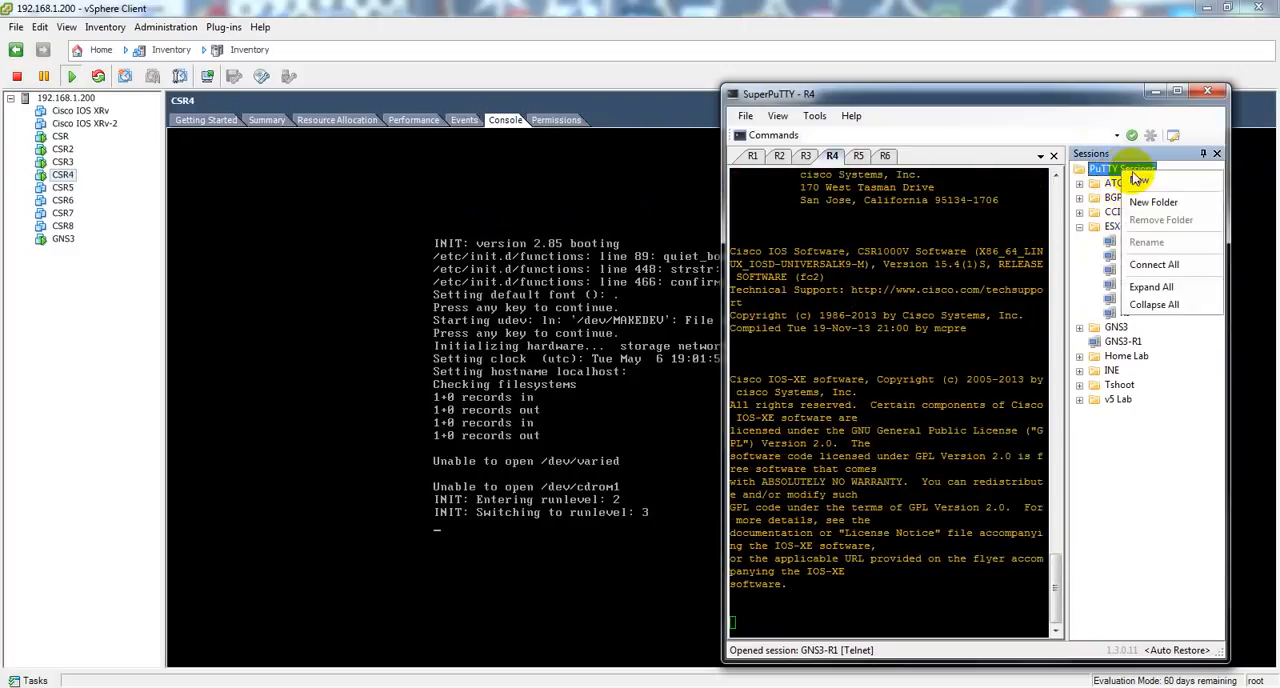
left_click(1112, 171)
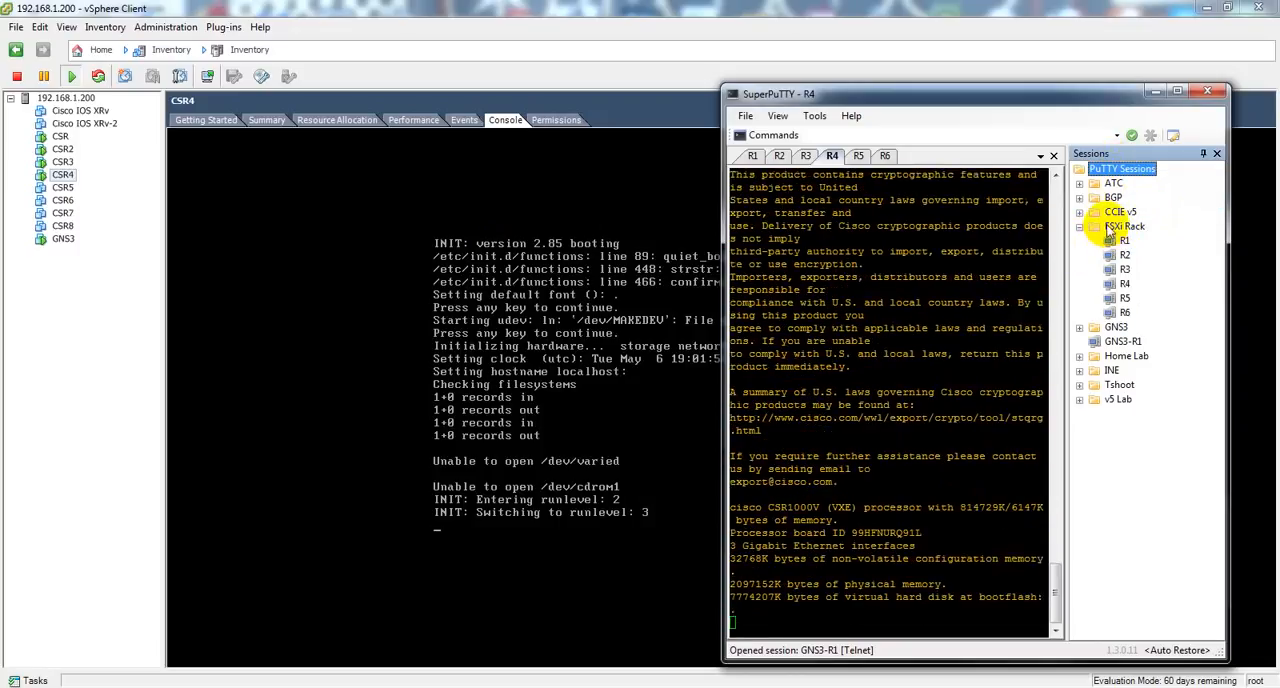
right_click(1110, 229)
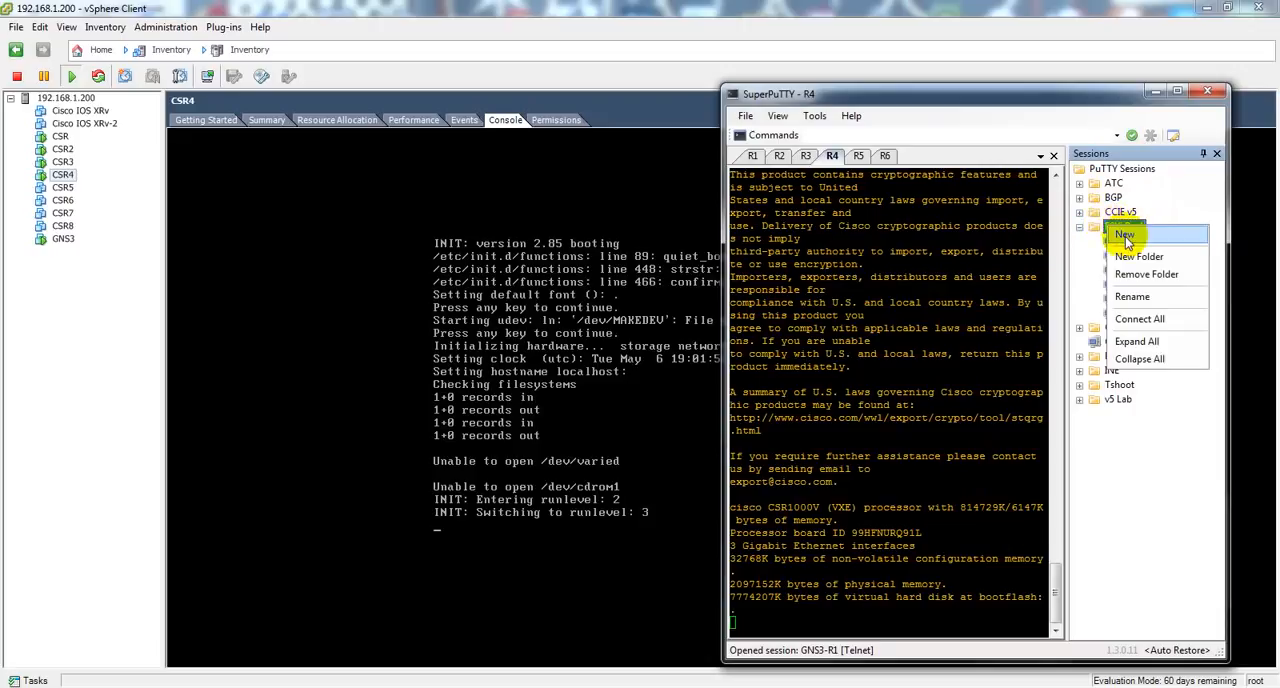
left_click(1115, 240)
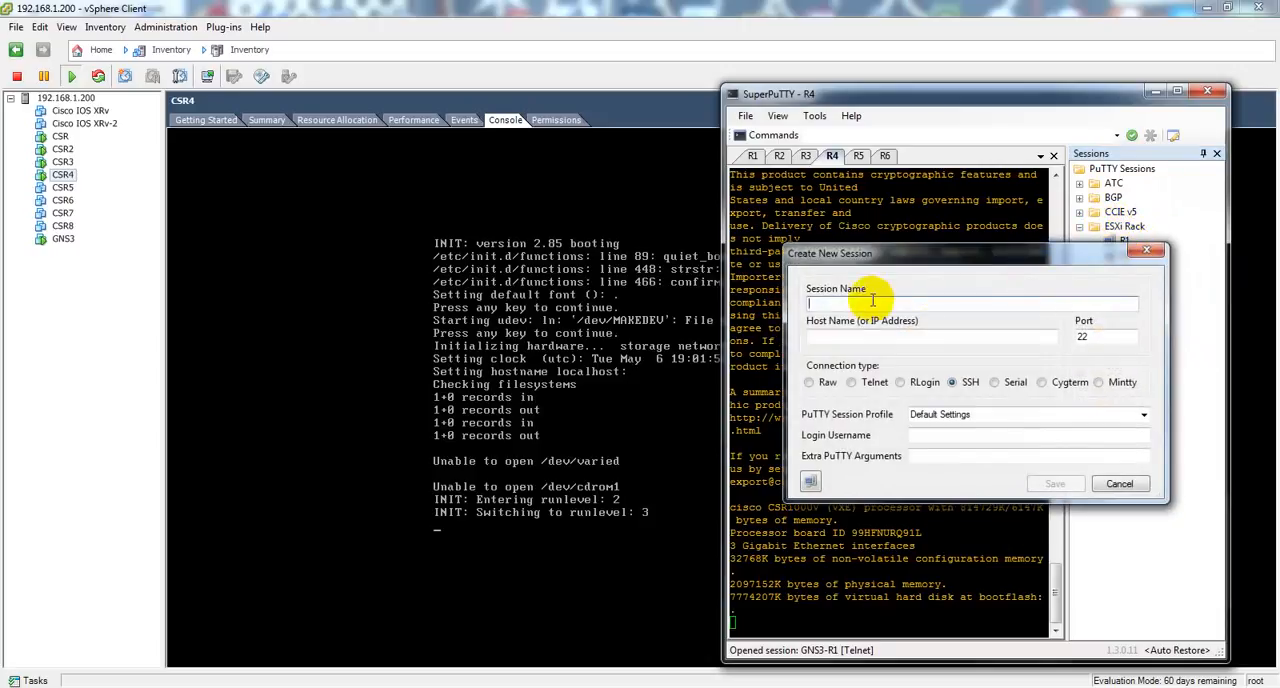
type("R8")
key("Tab")
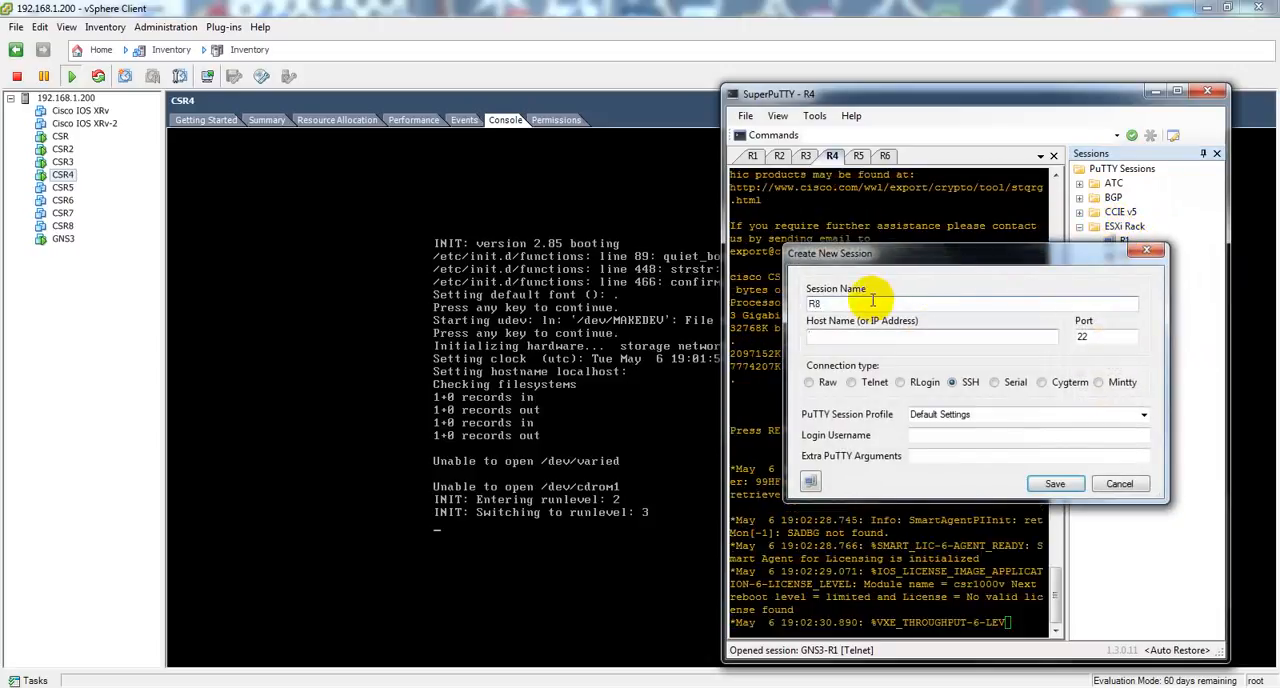
Step: Set the R8 session's host to 192.168.1.200 with a Telnet connection on port 2308 and save it
type("192.1368")
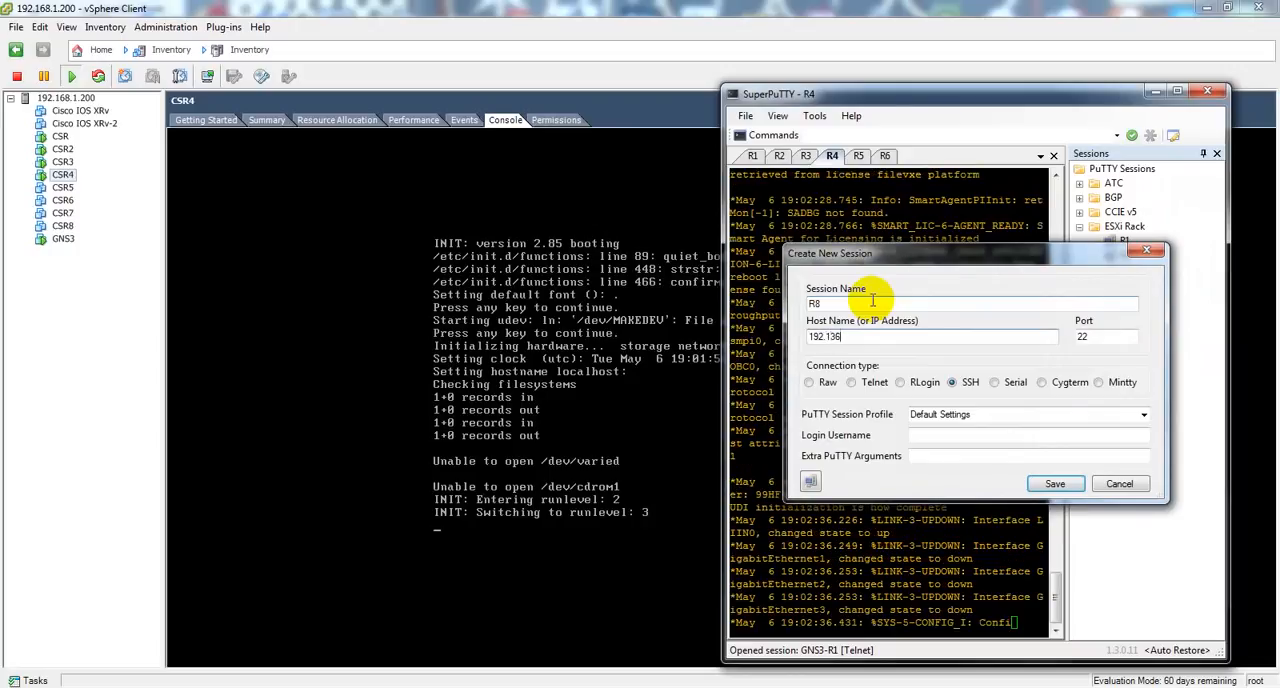
key("BackSpace")
key("BackSpace")
key("BackSpace")
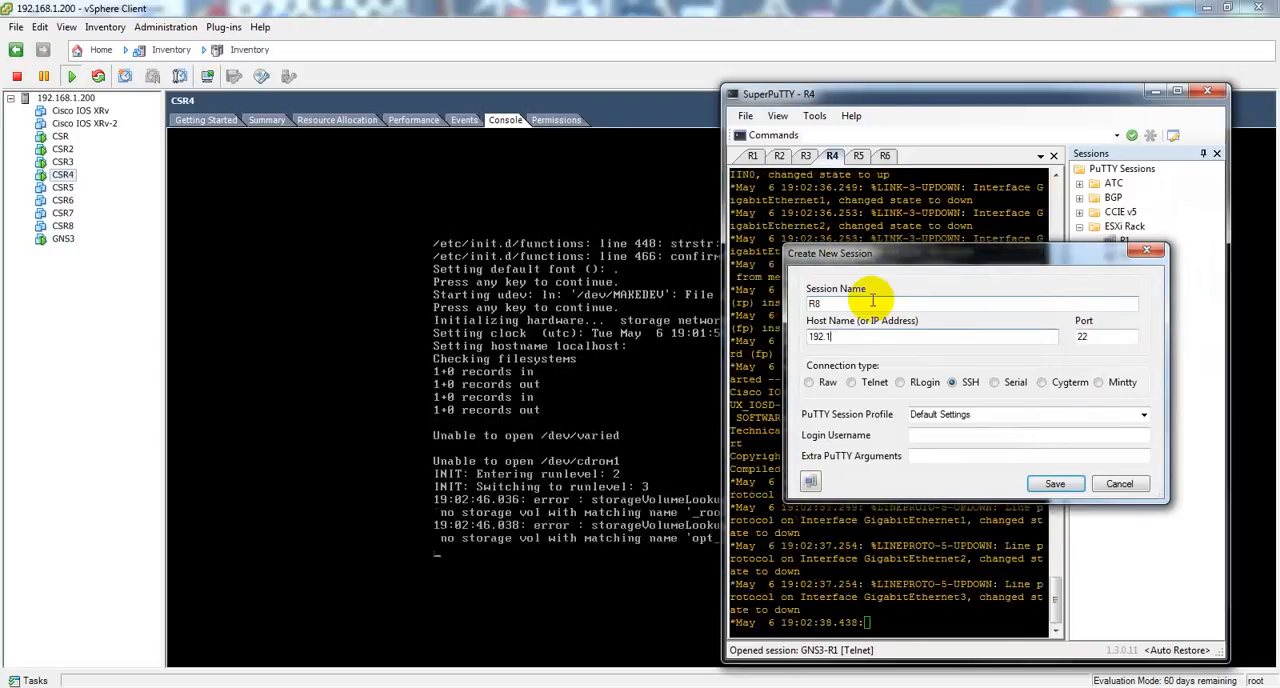
type("68.1.200")
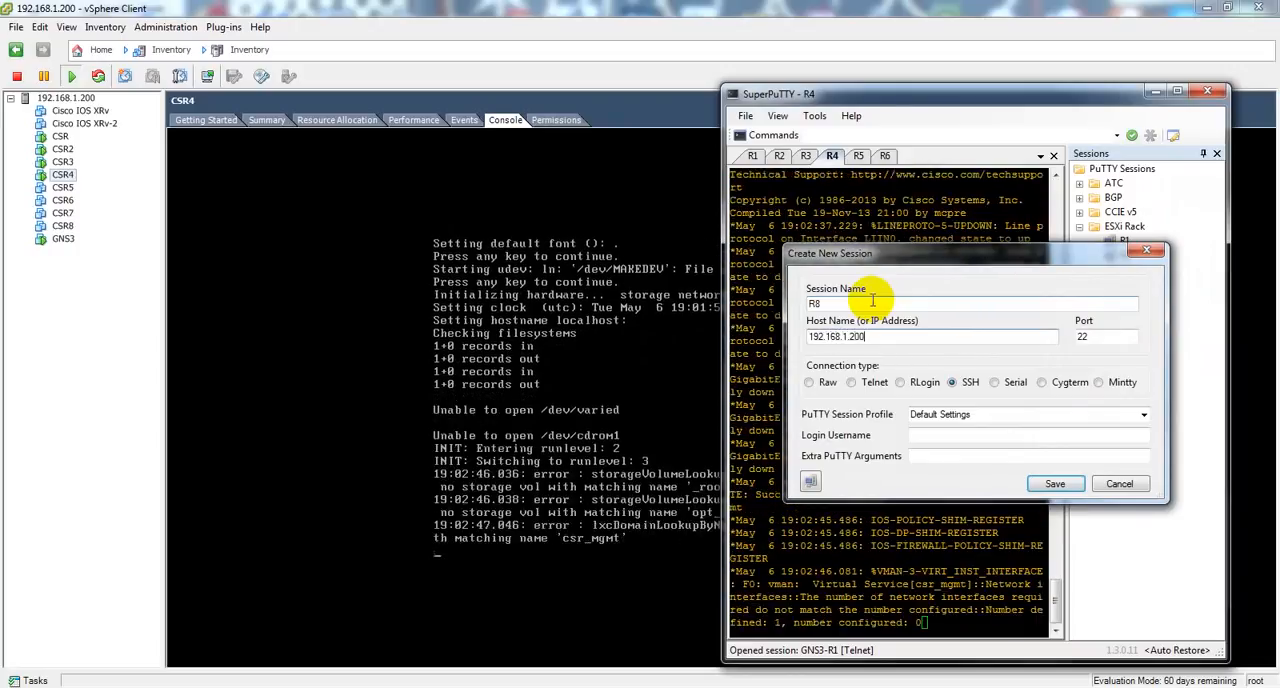
left_click(852, 382)
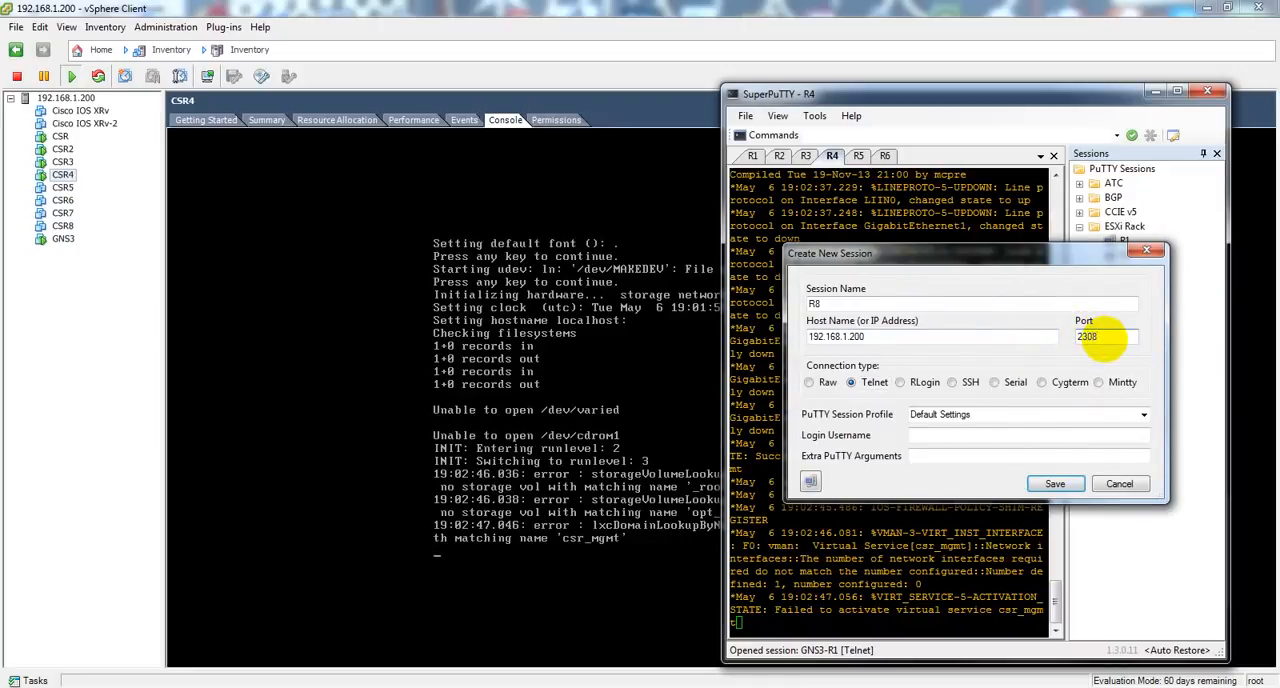
left_click(1055, 483)
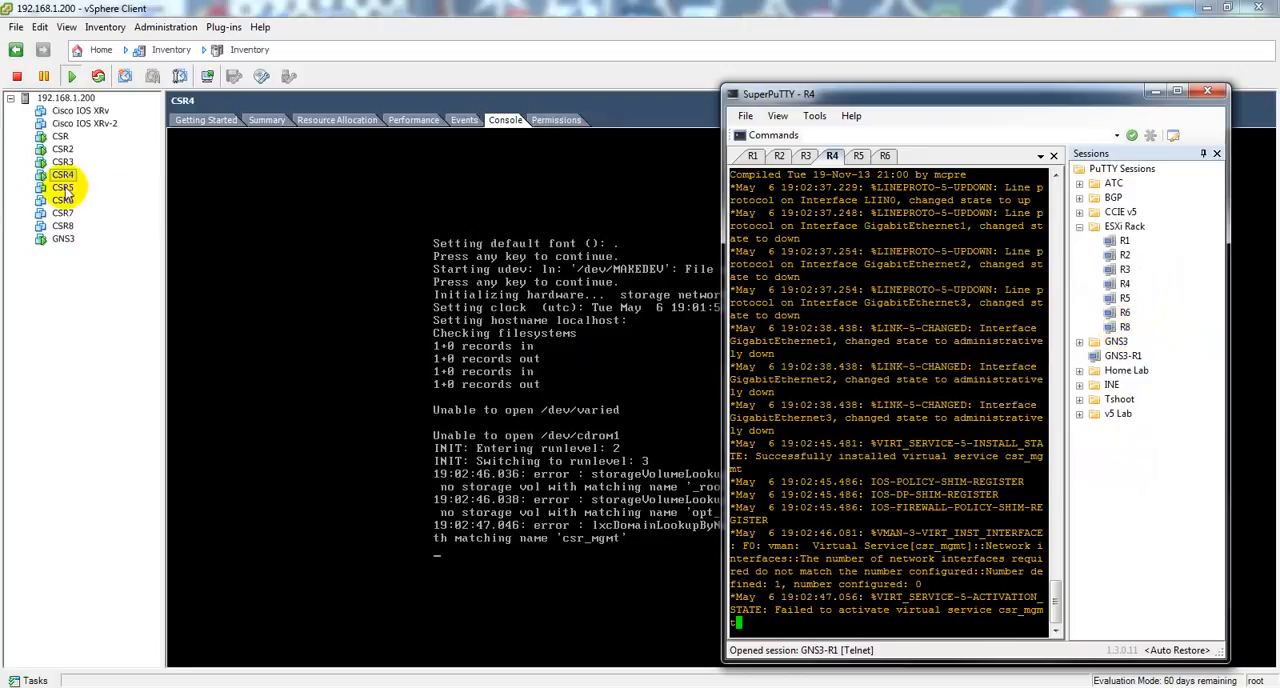
right_click(1121, 331)
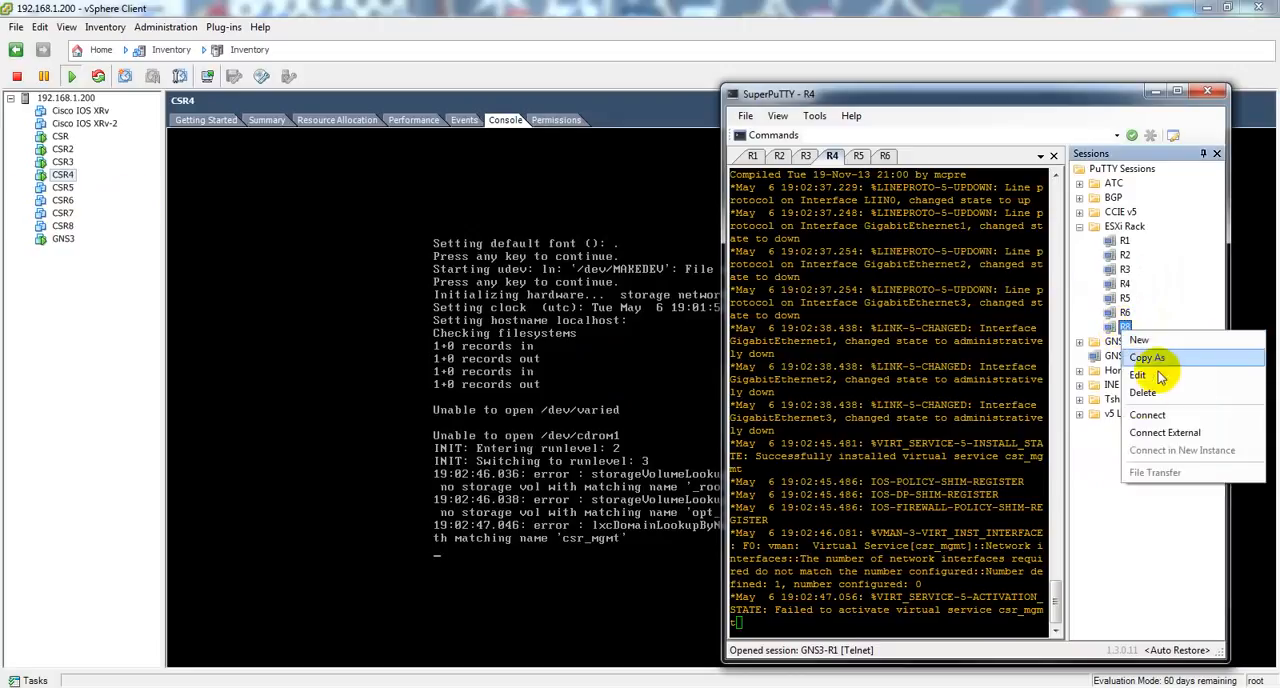
left_click(1100, 532)
left_click(983, 573)
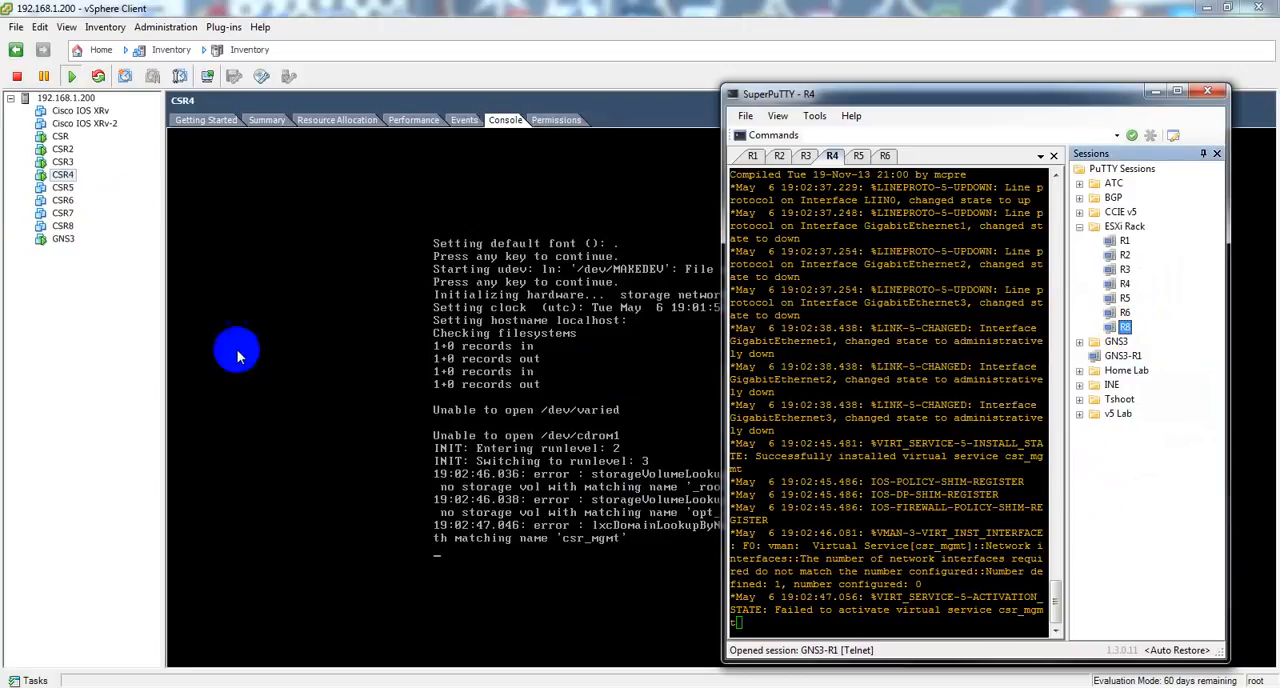
left_click(376, 218)
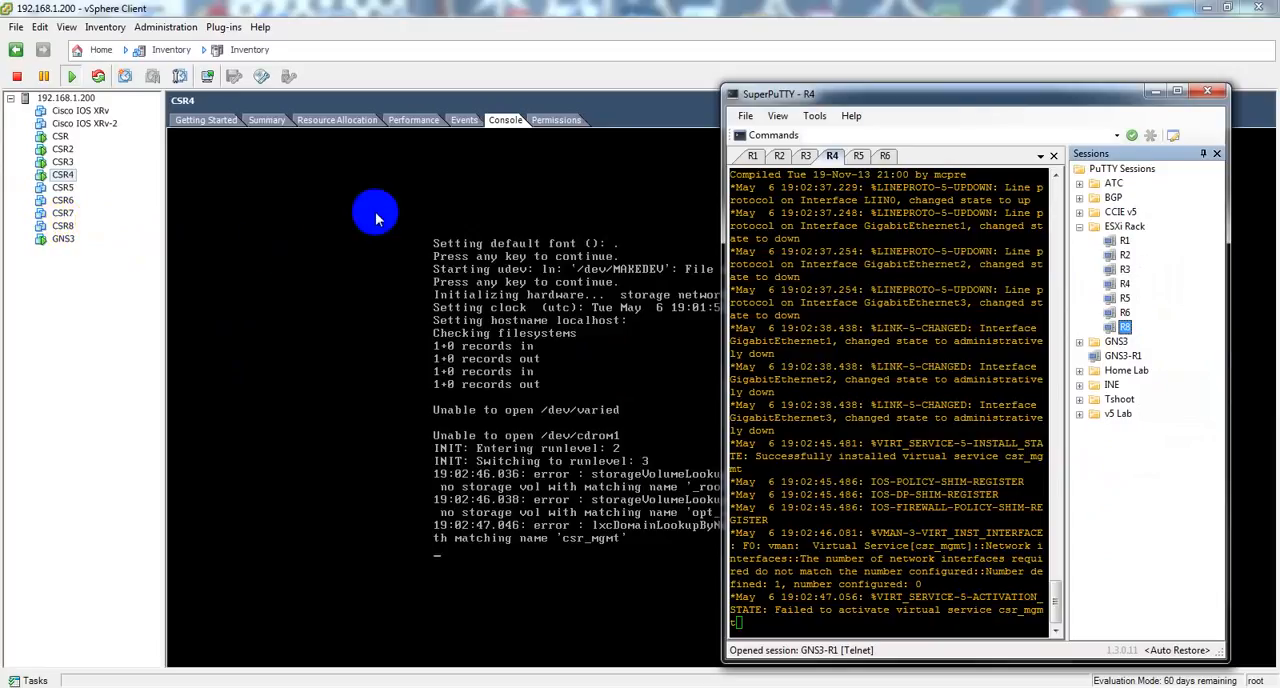
Step: Wake the router prompt in the R4 session and enter privileged mode with en
left_click(839, 462)
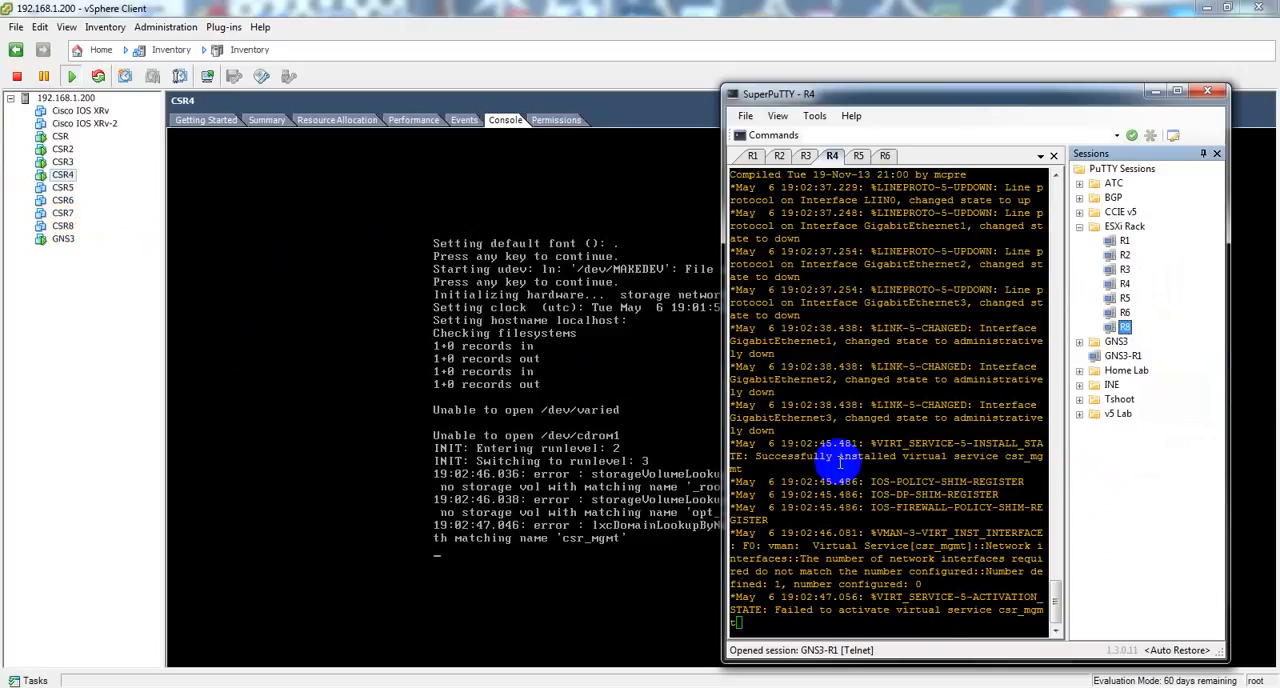
key("Return")
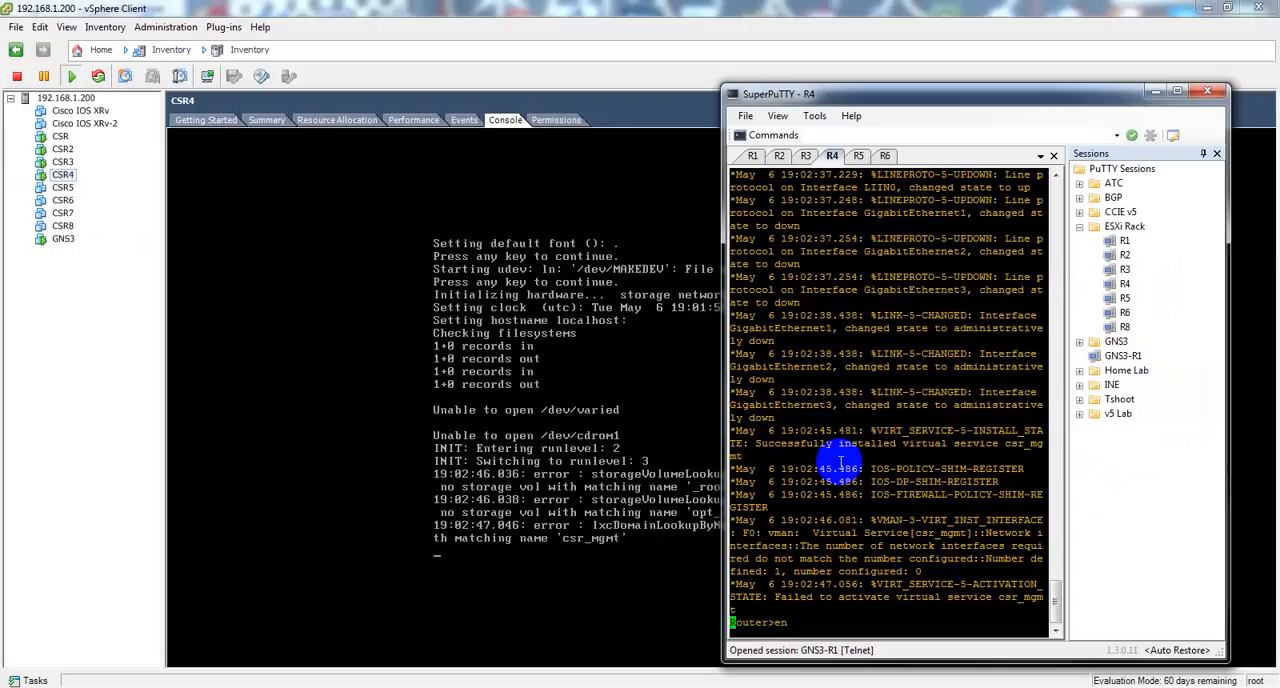
type("en")
key("Return")
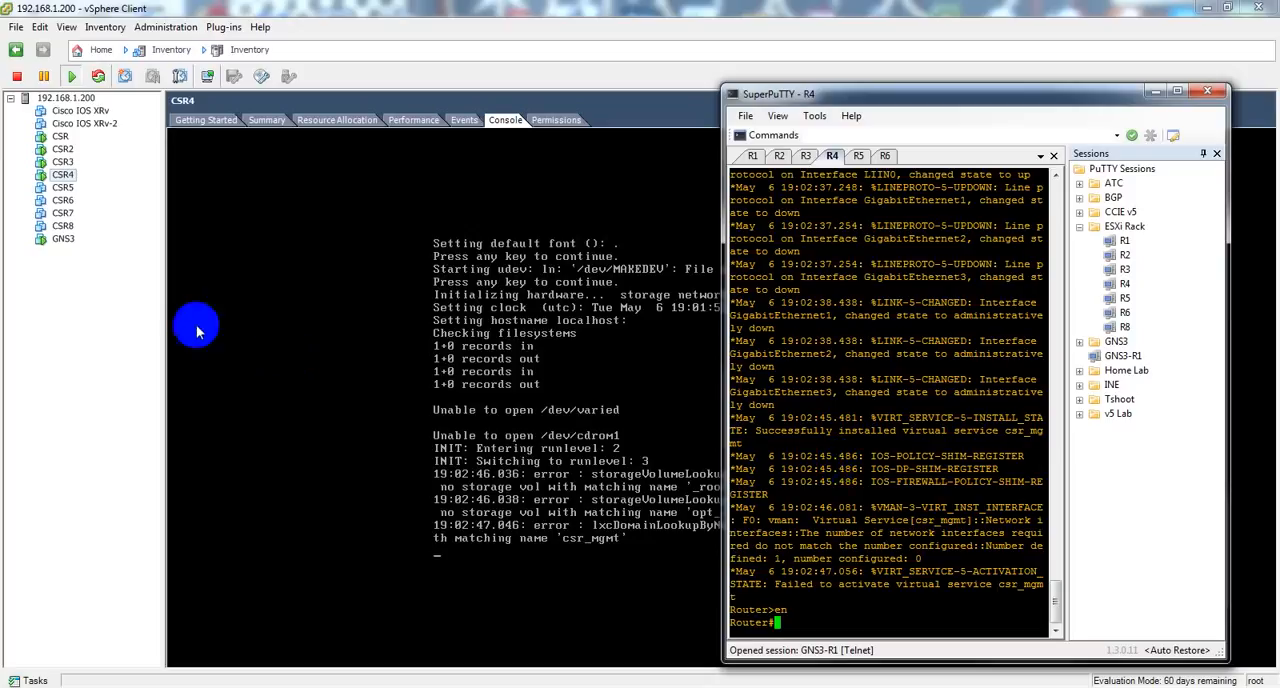
Step: Power on the CSR8 virtual machine in the vSphere Client and open its console
left_click(61, 228)
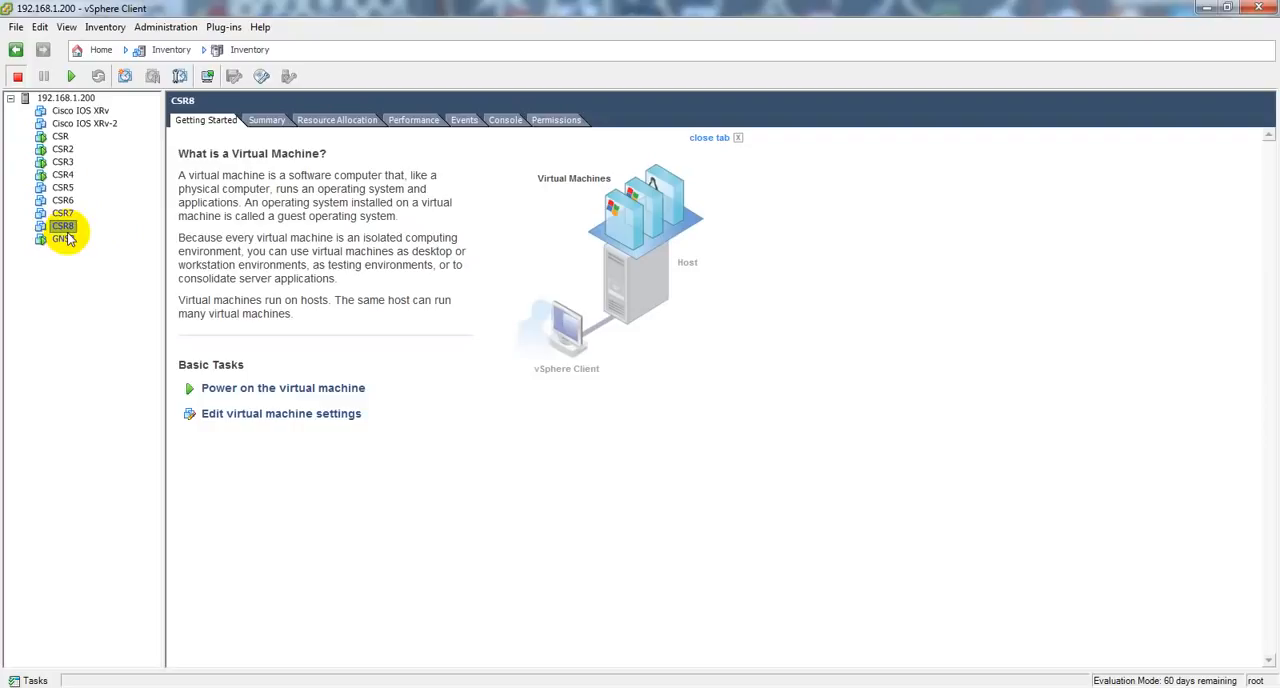
left_click(238, 391)
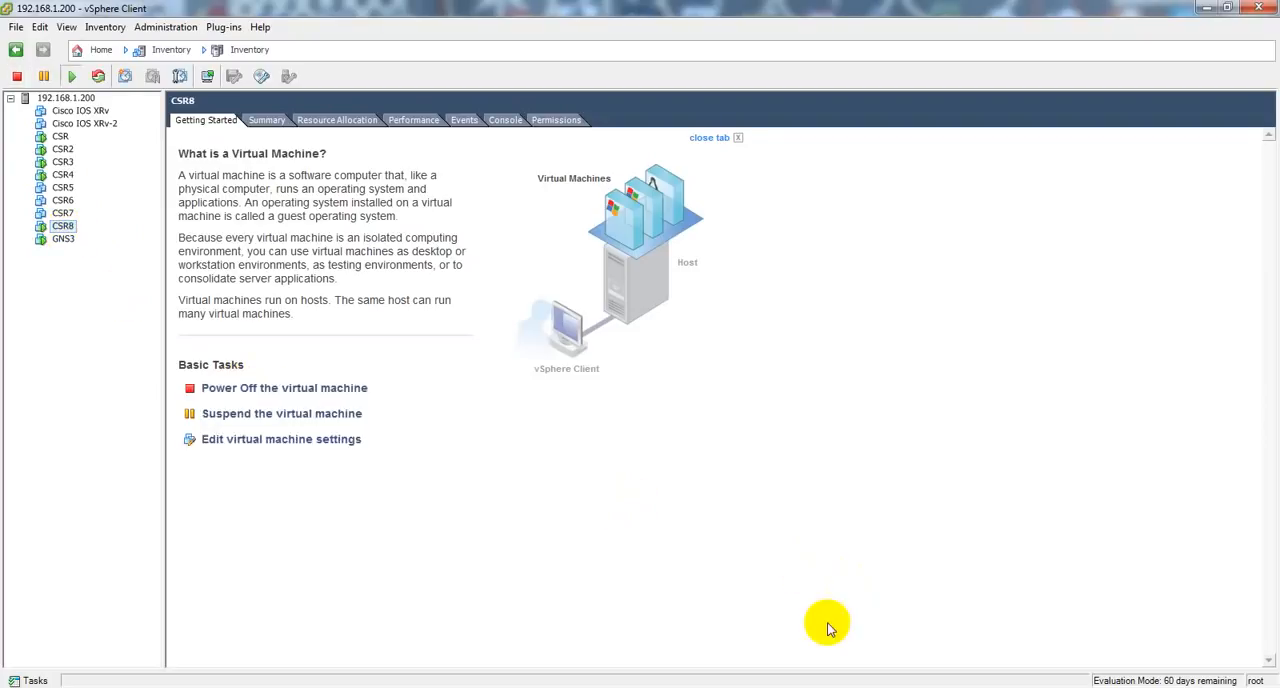
left_click(508, 121)
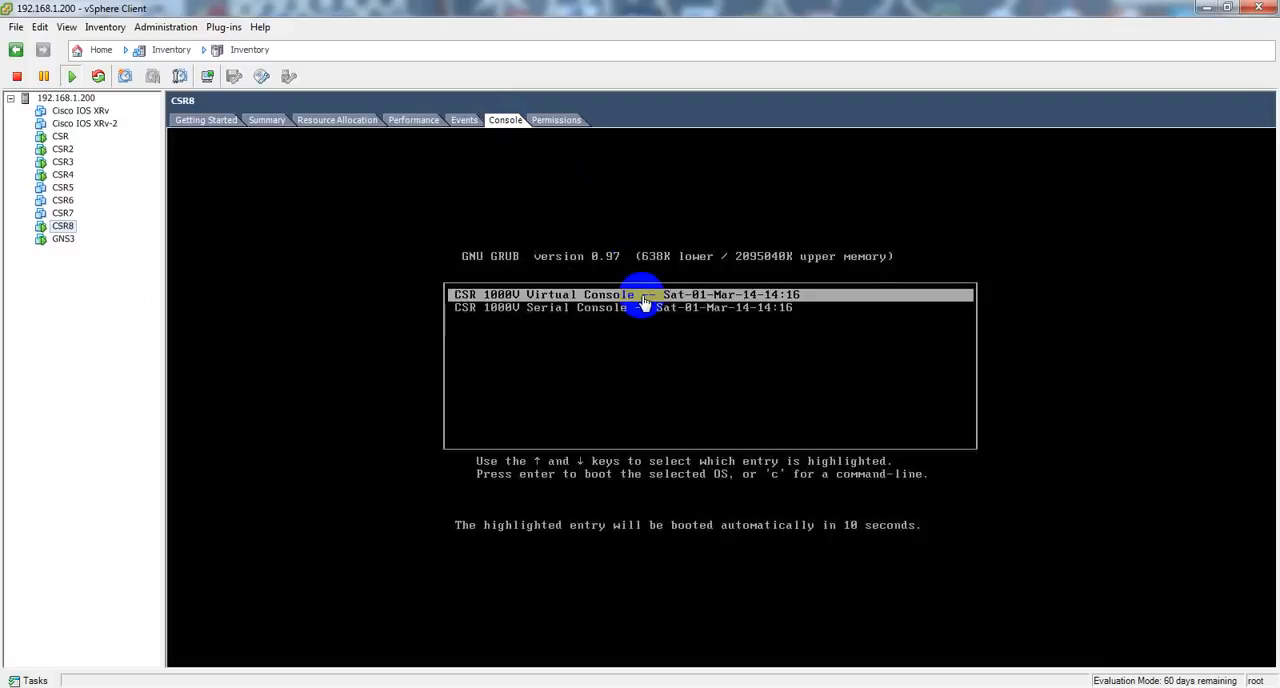
Step: Boot CSR8 from the CSR 1000V Serial Console entry in the GRUB menu and release the cursor from the console
left_click(678, 338)
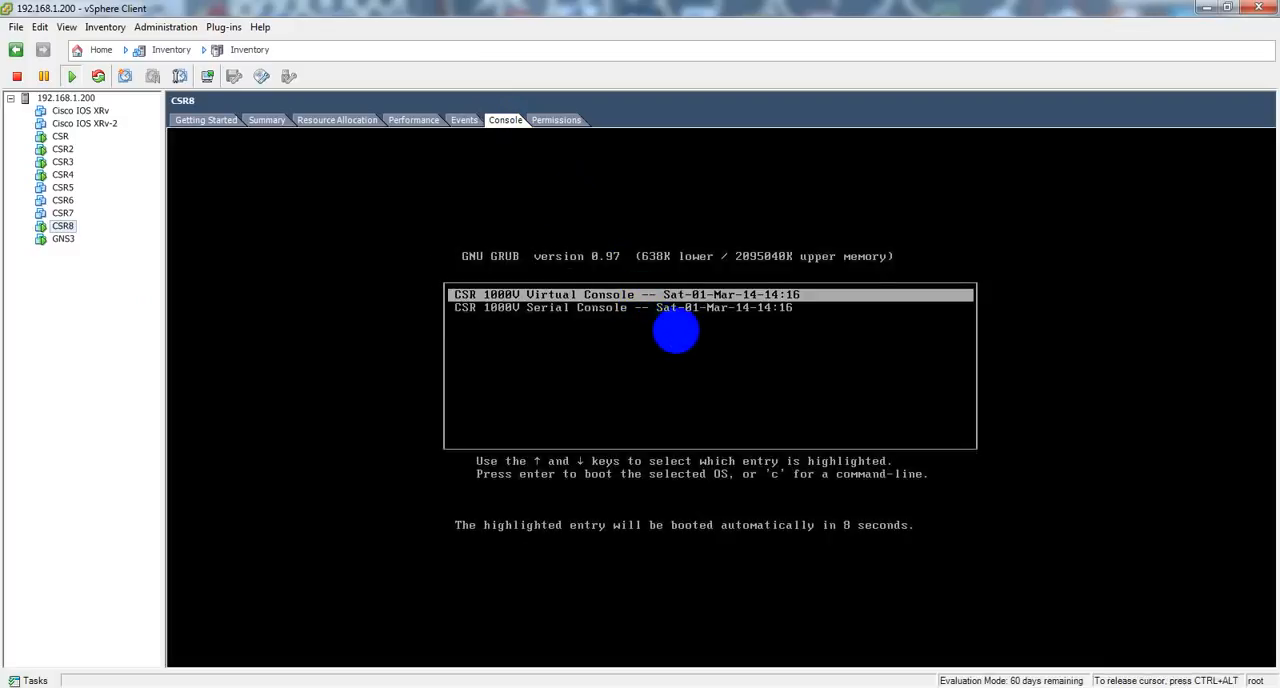
key("Down")
key("Return")
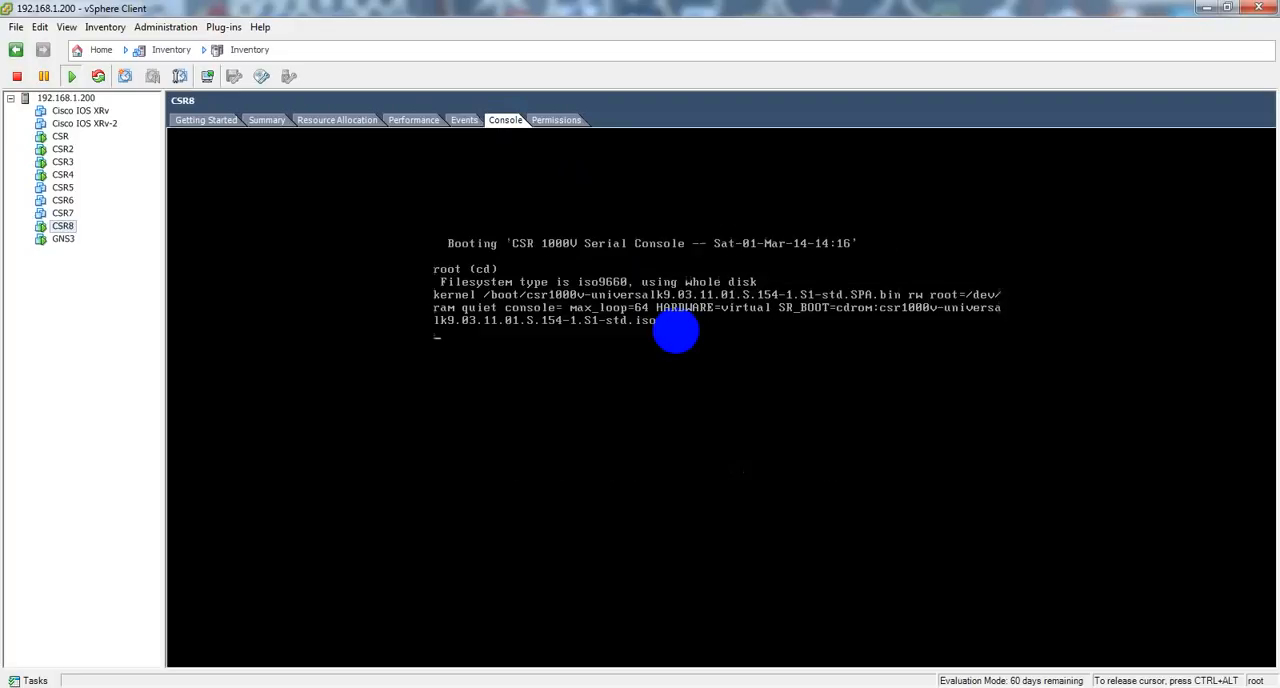
key("ctrl+alt")
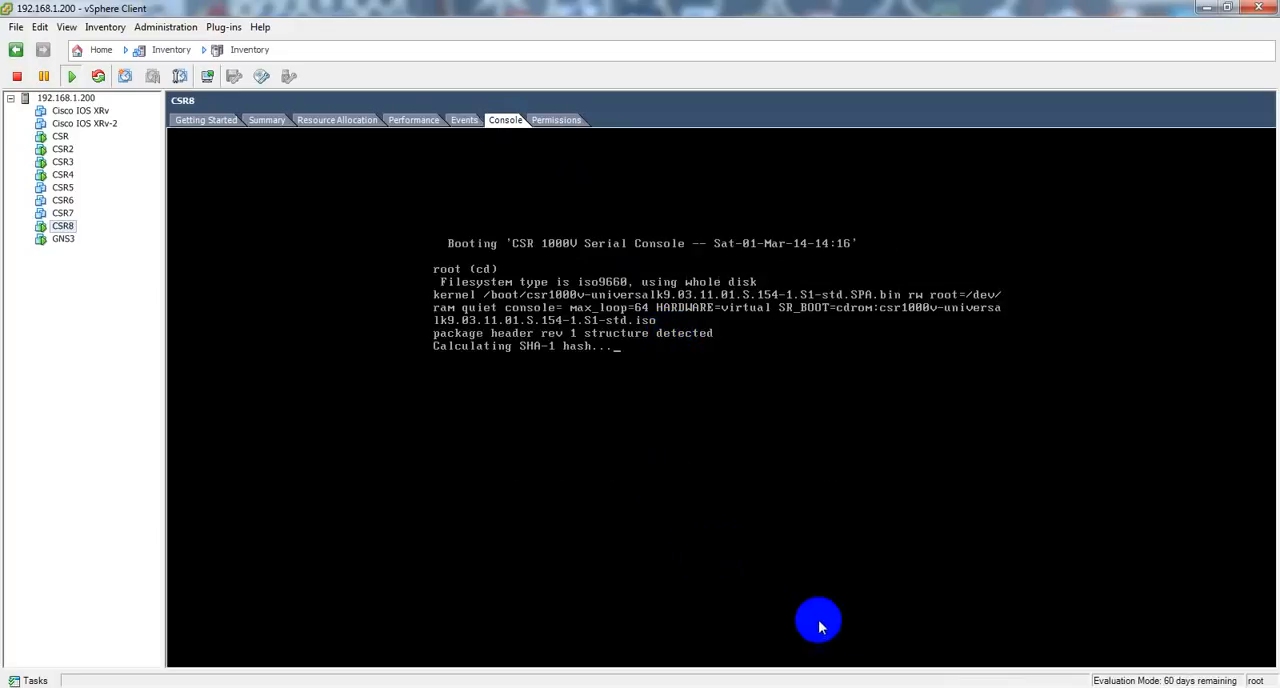
Step: Switch to SuperPuTTY and connect to the R8 session in the ESXi Rack folder
left_click(700, 687)
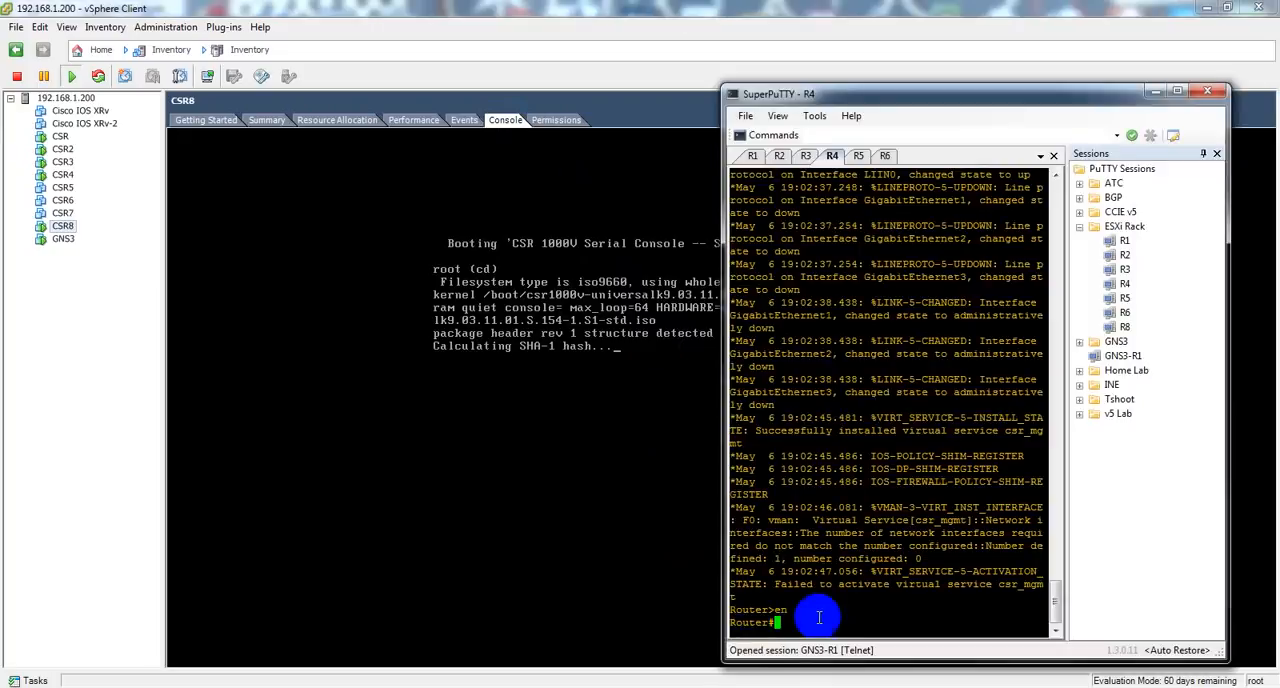
right_click(1123, 327)
left_click(1210, 410)
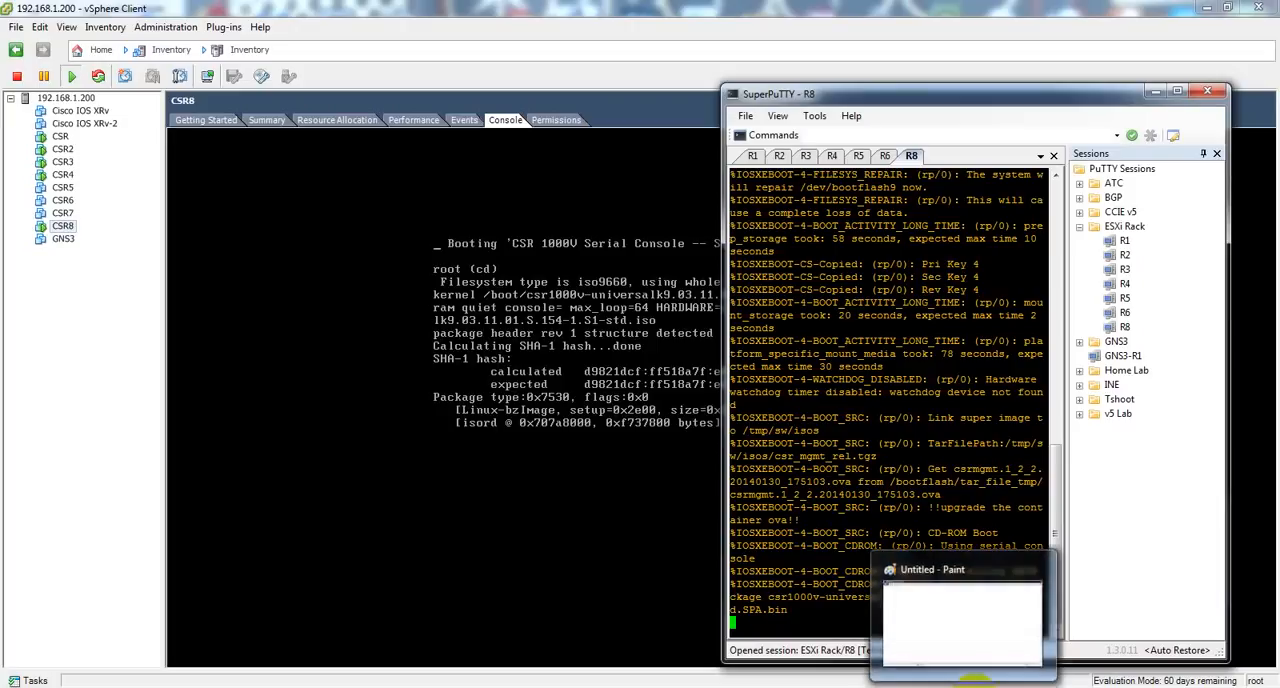
Step: Switch to Paint, sketch a large rectangle for the server, and handwrite the label ESXi 5.5 above it
left_click(968, 684)
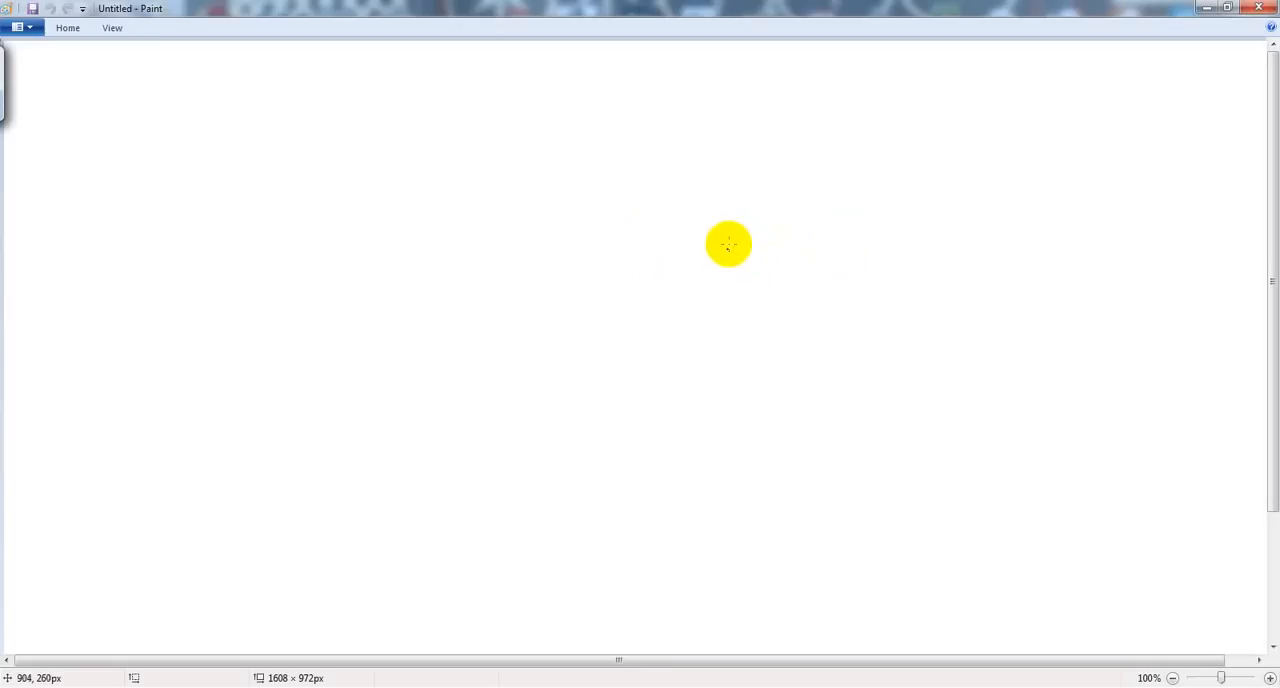
mouse_move(727, 228)
left_mouse_down()
mouse_move(731, 321)
mouse_move(874, 406)
mouse_move(1009, 340)
mouse_move(997, 220)
mouse_move(726, 229)
left_mouse_up()
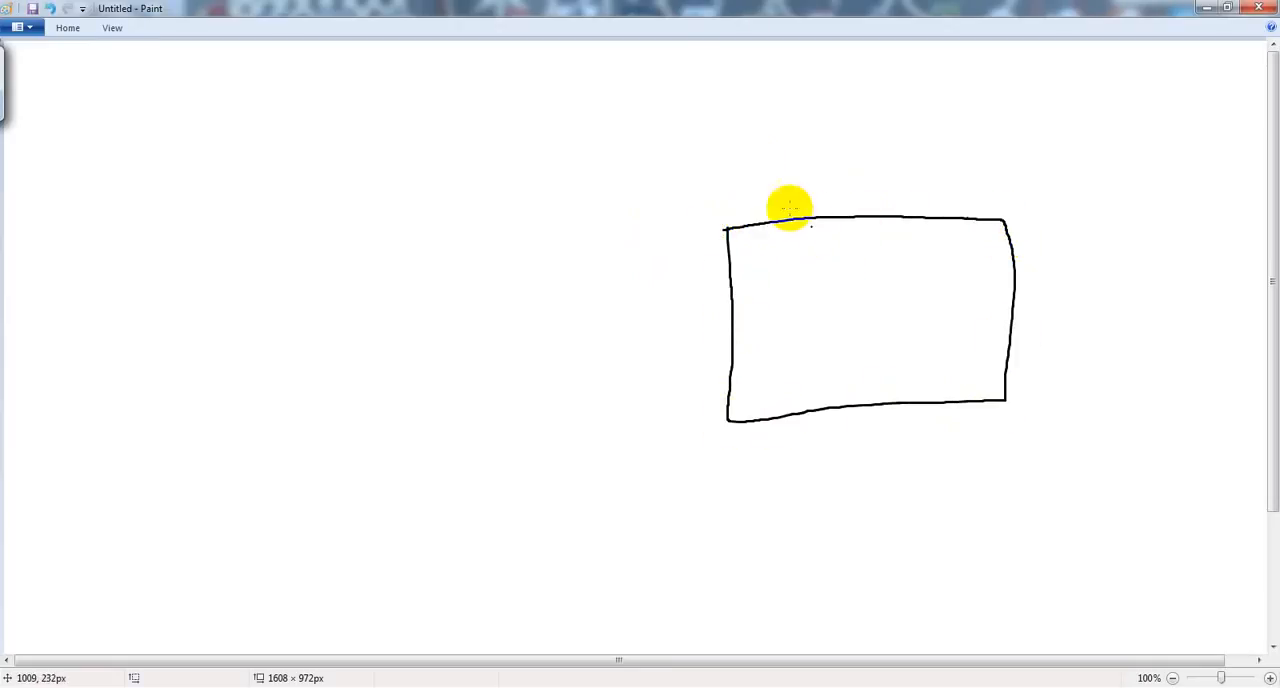
mouse_move(737, 176)
left_mouse_down()
mouse_move(726, 194)
mouse_move(801, 176)
mouse_move(804, 201)
mouse_move(776, 210)
mouse_move(845, 201)
left_mouse_up()
mouse_move(862, 175)
left_mouse_down()
mouse_move(886, 174)
mouse_move(881, 194)
mouse_move(898, 195)
left_mouse_up()
left_click_drag(906, 172, 929, 169)
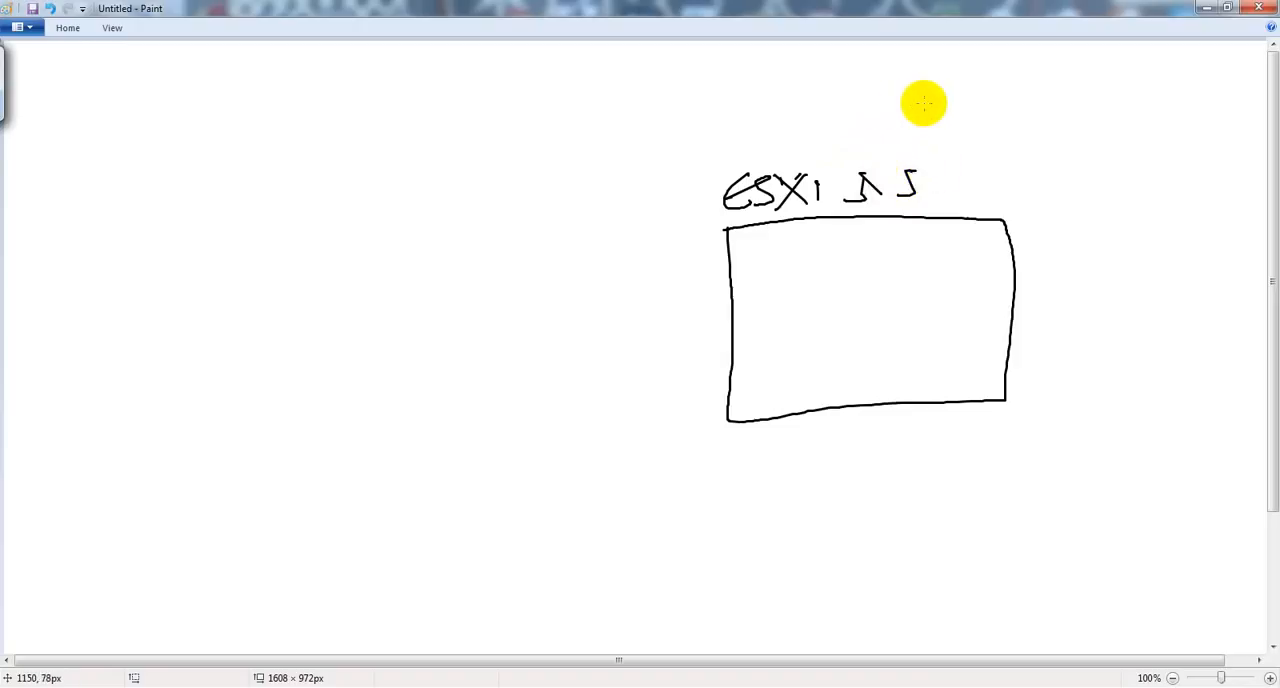
left_click(885, 204)
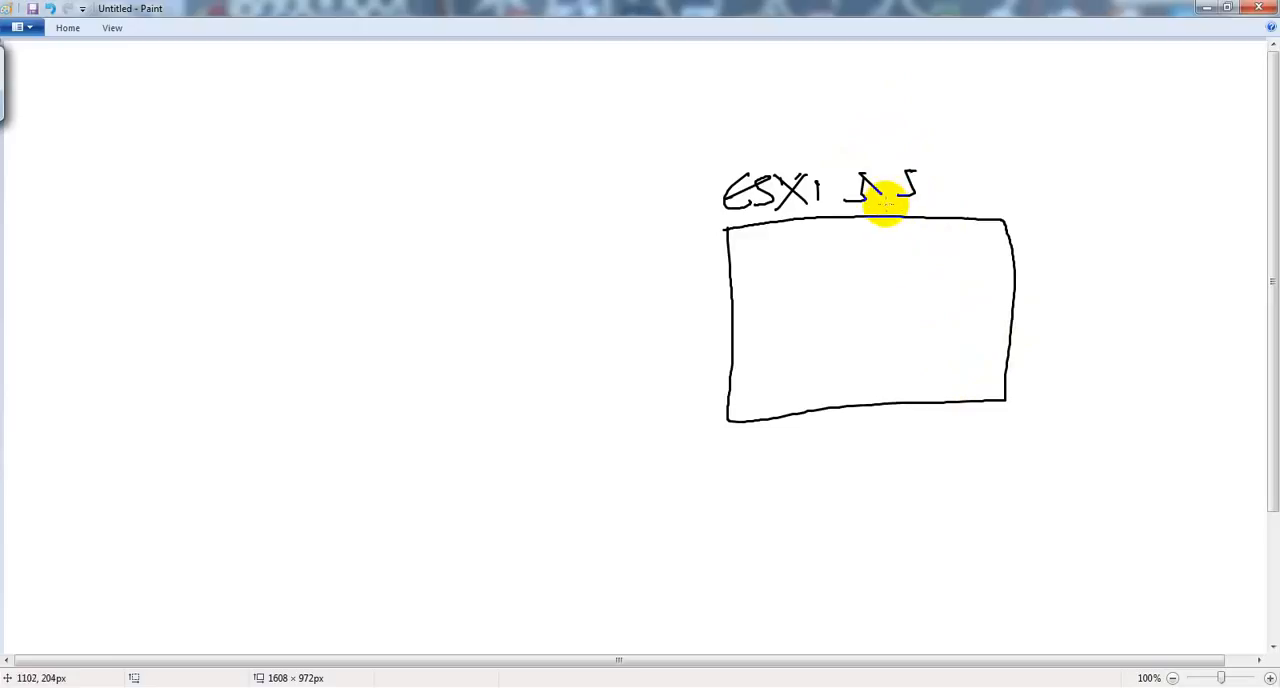
left_click(886, 205)
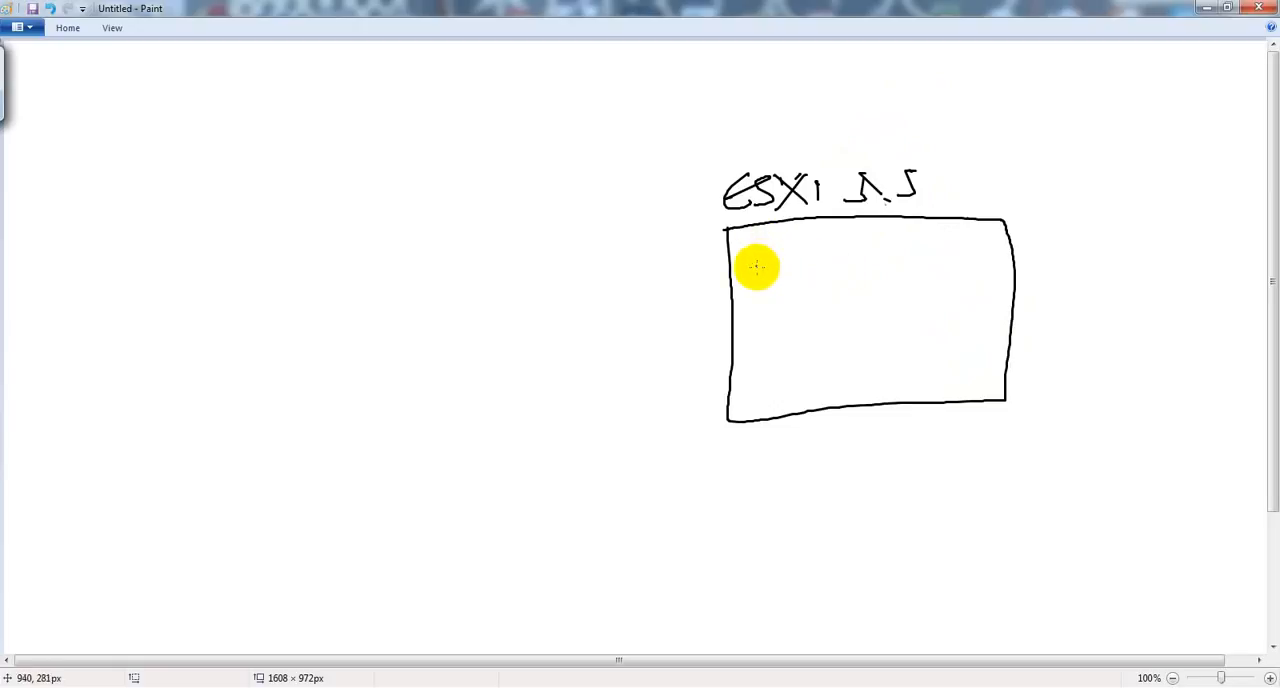
mouse_move(759, 254)
left_mouse_down()
mouse_move(774, 263)
mouse_move(760, 274)
mouse_move(790, 268)
left_mouse_up()
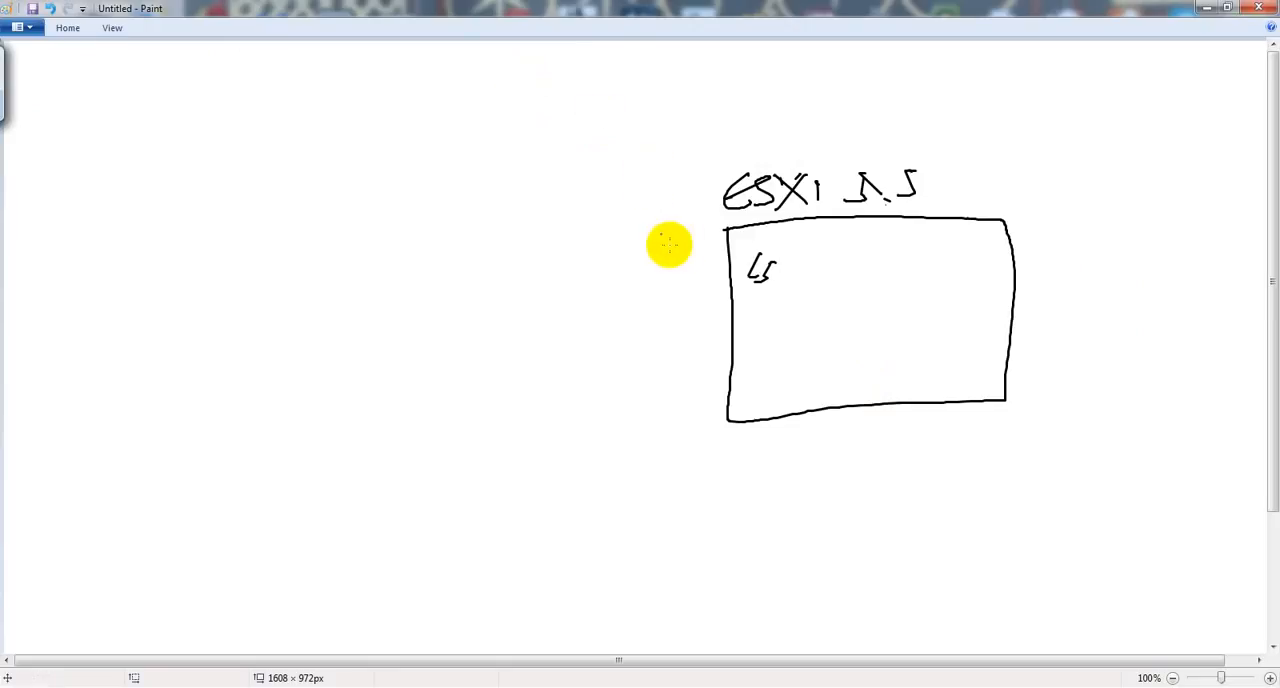
key("ctrl+z")
key("ctrl+z")
key("ctrl+z")
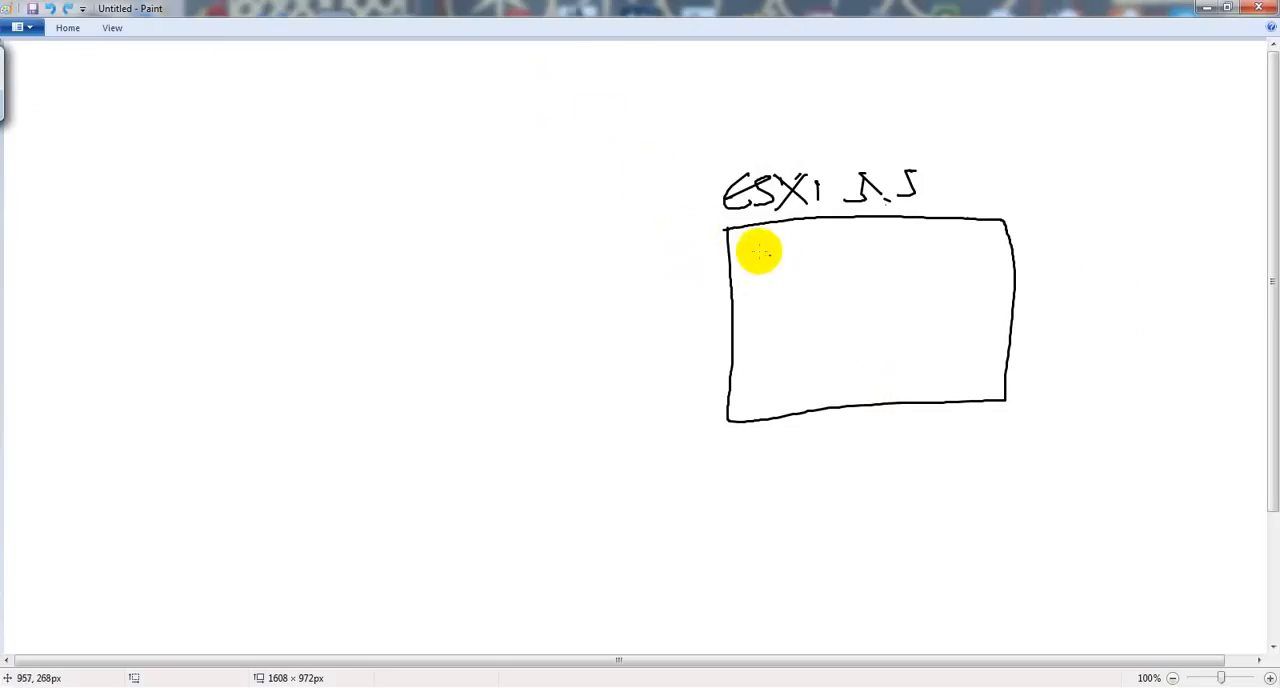
Step: Handwrite CSR 1kV, x8 and Win7 on separate lines inside the ESXi 5.5 box
mouse_move(756, 247)
left_mouse_down()
mouse_move(740, 271)
mouse_move(773, 250)
mouse_move(813, 250)
left_mouse_up()
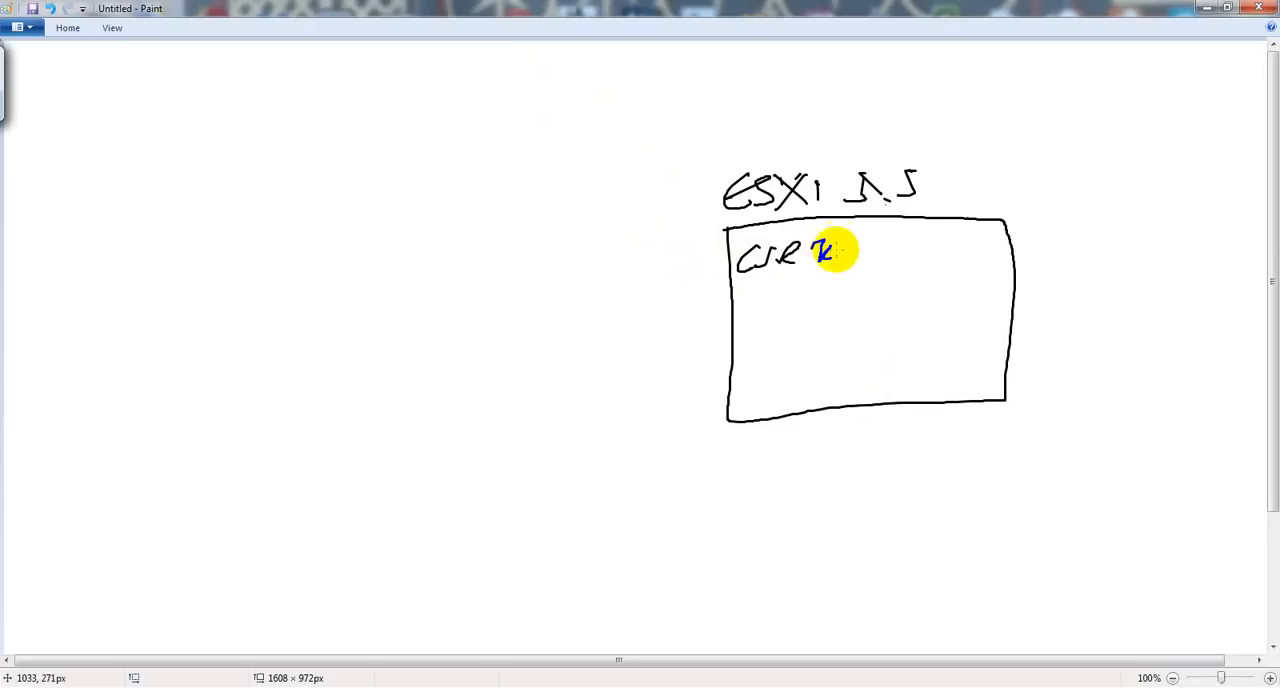
left_click(782, 294)
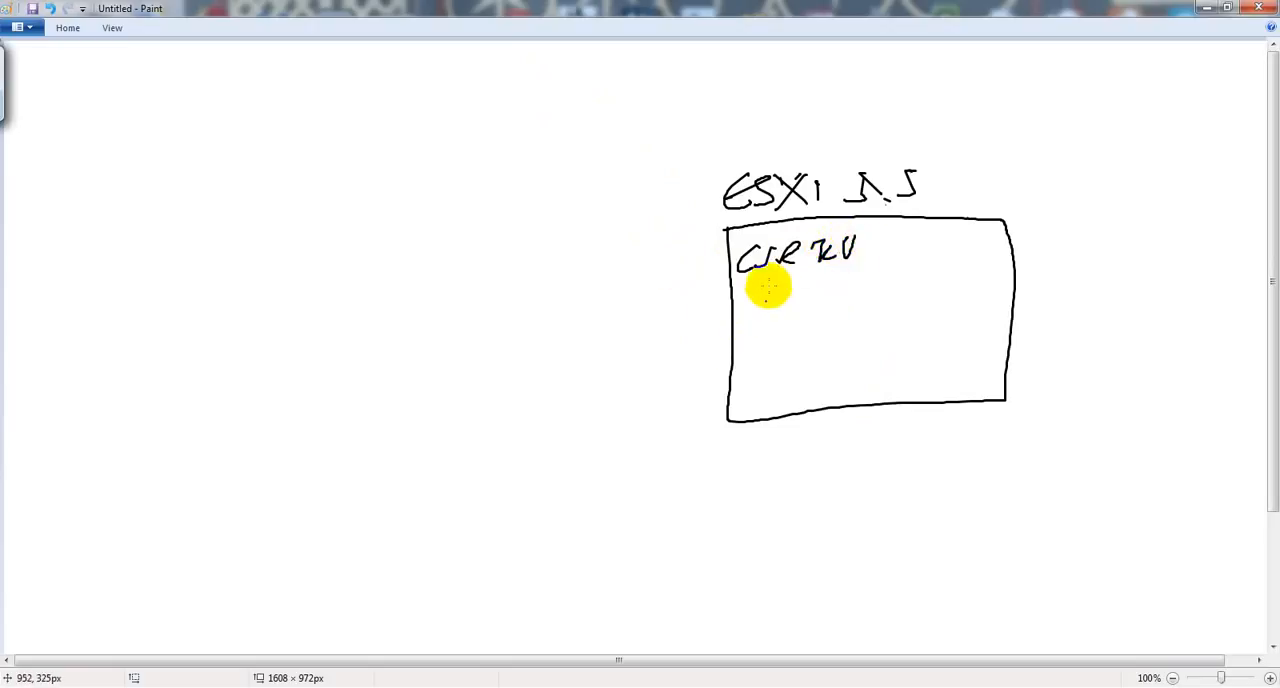
mouse_move(741, 288)
left_mouse_down()
mouse_move(771, 288)
mouse_move(737, 308)
left_mouse_up()
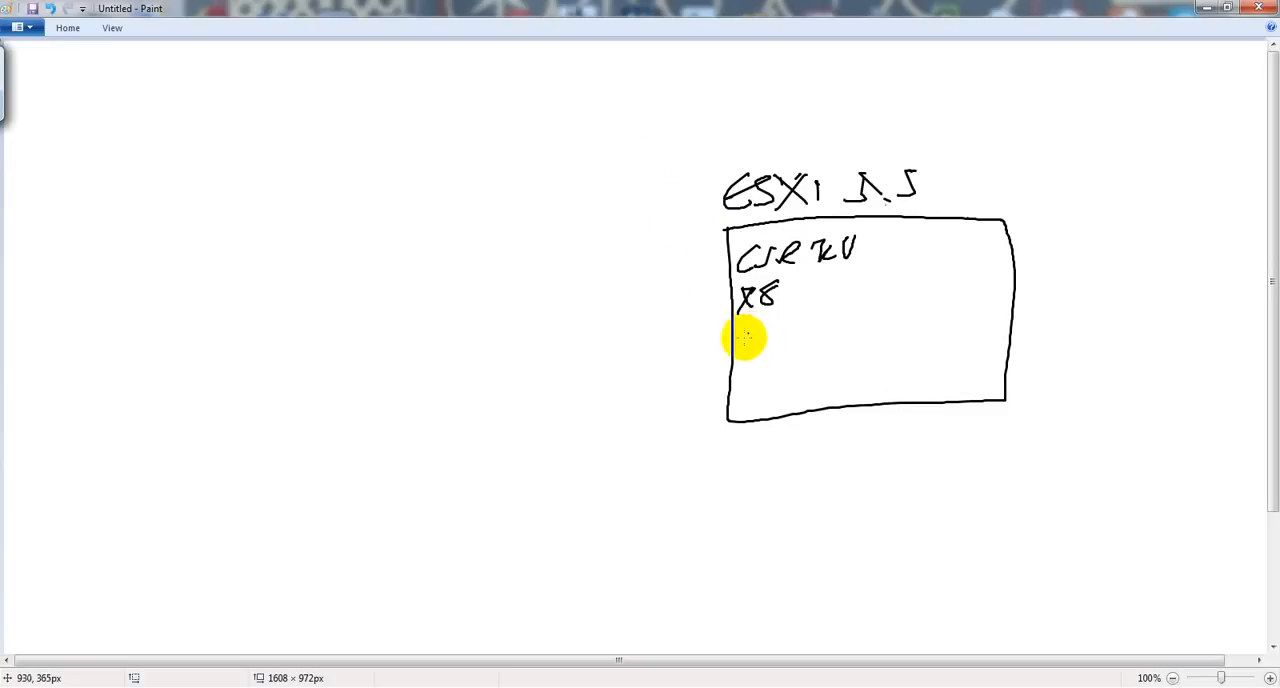
mouse_move(778, 343)
left_mouse_down()
mouse_move(806, 331)
mouse_move(800, 348)
left_mouse_up()
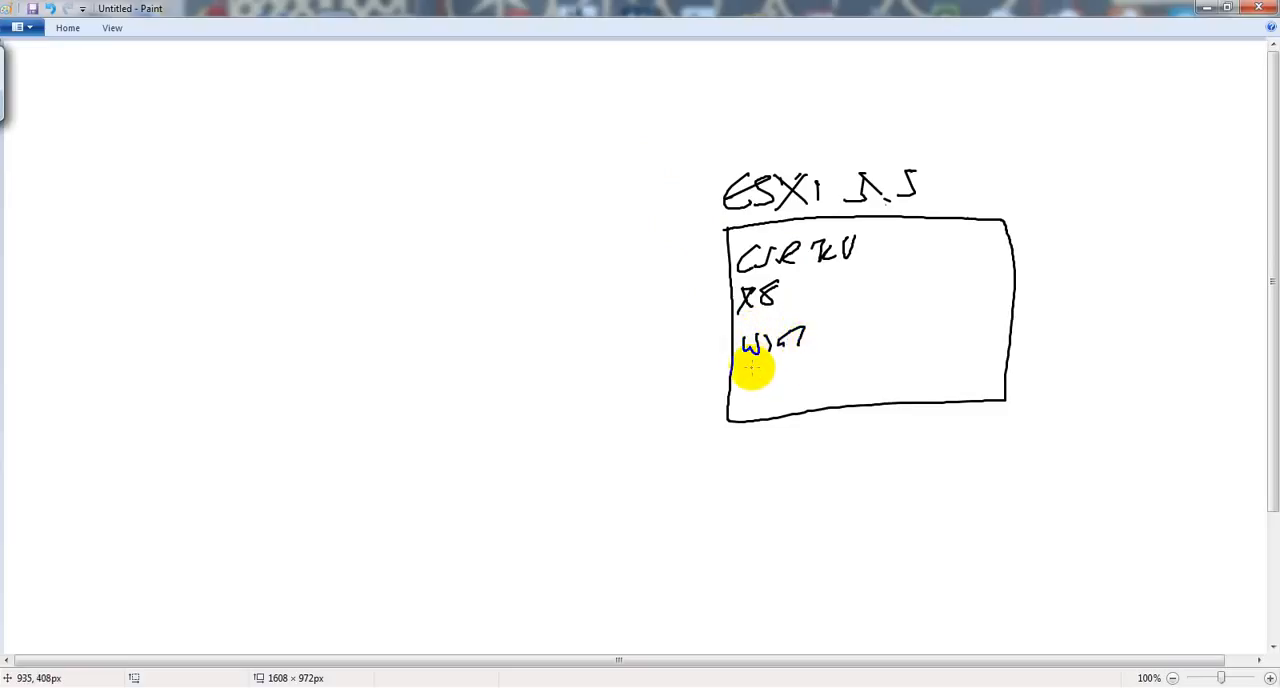
Step: Handwrite + GNS3 beneath Win7 in the ESXi 5.5 box, using the Pencil with the third line thickness to finish it
mouse_move(753, 365)
left_mouse_down()
mouse_move(840, 352)
mouse_move(849, 362)
left_mouse_up()
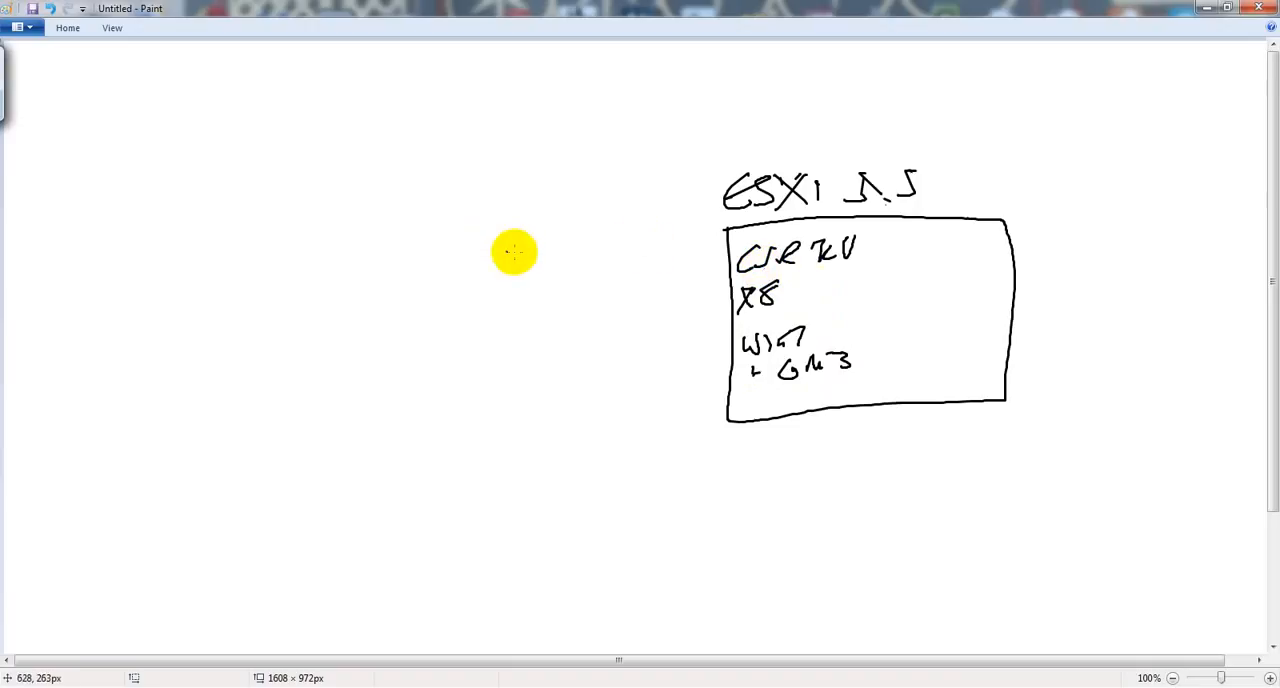
left_click(76, 28)
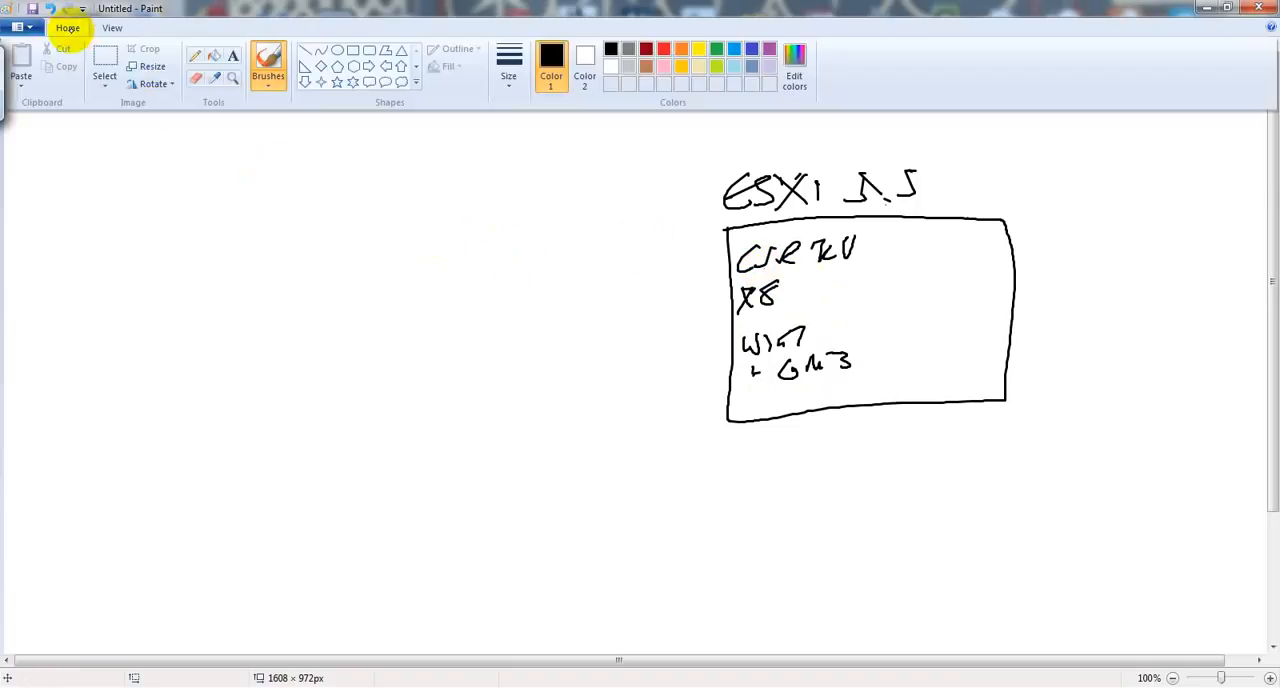
left_click(195, 55)
left_click(82, 26)
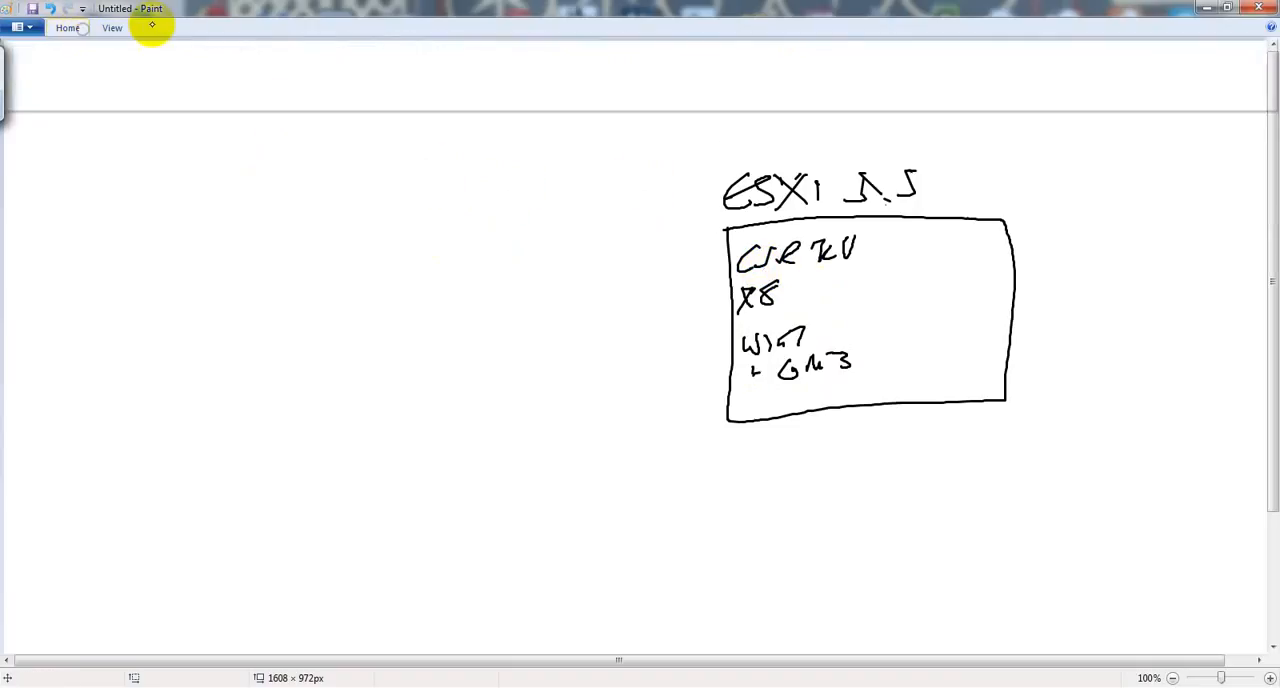
left_click(510, 58)
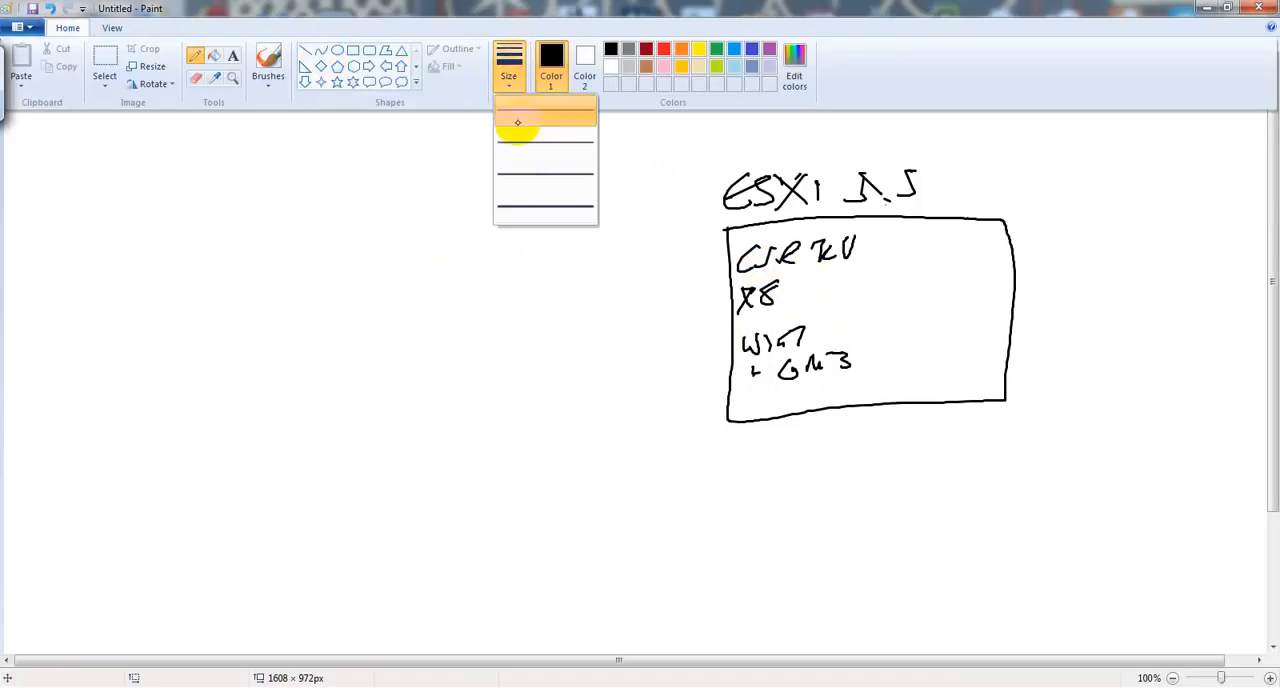
left_click(522, 174)
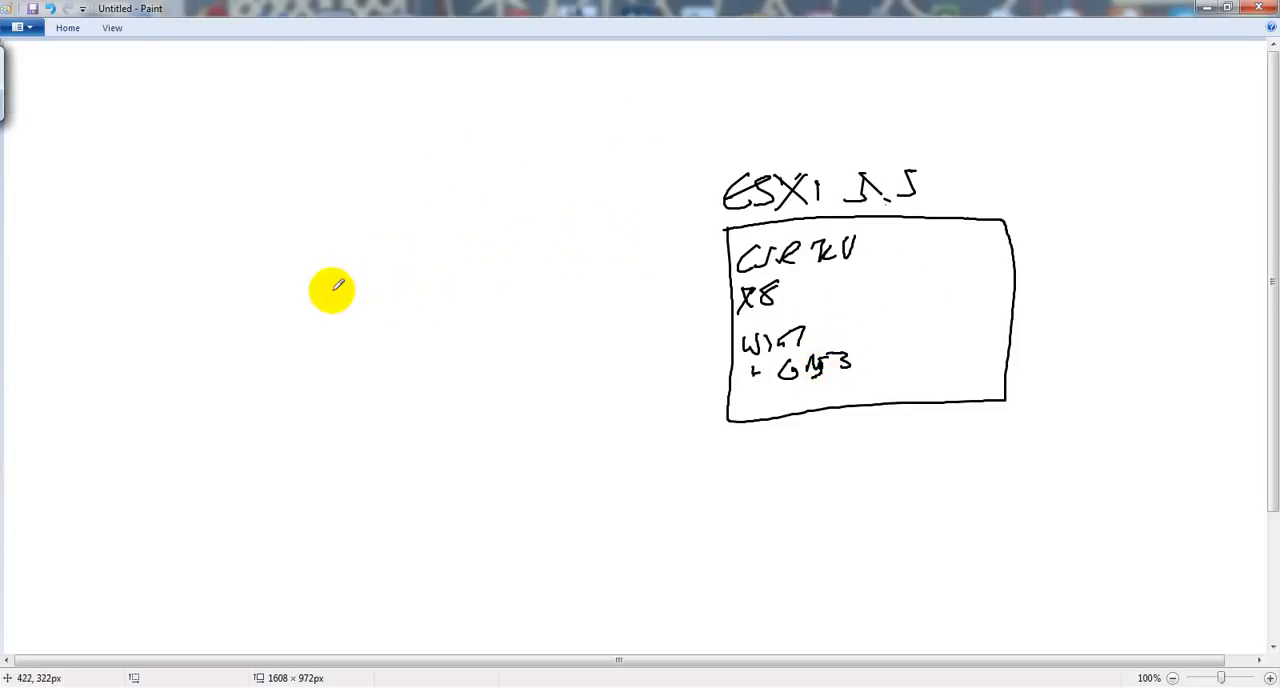
Step: Sketch a second, unlabelled box to the left of the ESXi 5.5 box and draw a curved arrow from it to that box
mouse_move(128, 233)
left_mouse_down()
mouse_move(155, 415)
mouse_move(349, 403)
mouse_move(346, 254)
mouse_move(289, 191)
mouse_move(137, 209)
mouse_move(132, 234)
left_mouse_up()
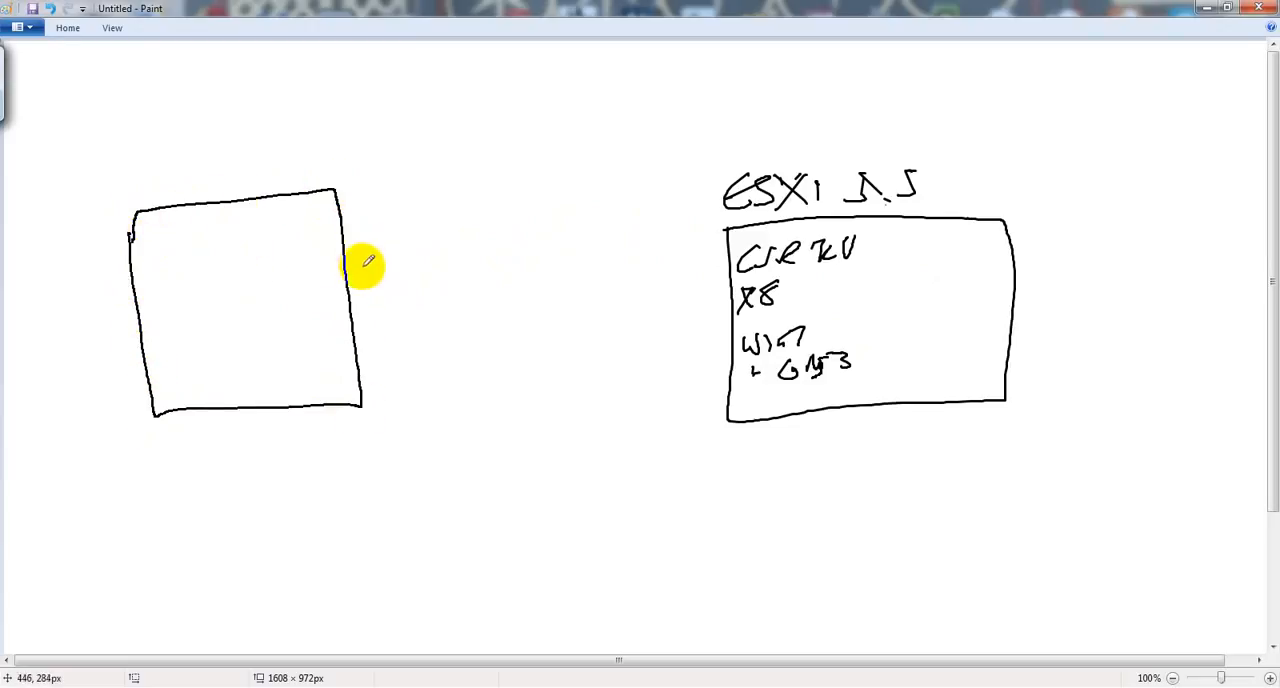
mouse_move(355, 267)
left_mouse_down()
mouse_move(394, 223)
mouse_move(569, 211)
mouse_move(707, 282)
left_mouse_up()
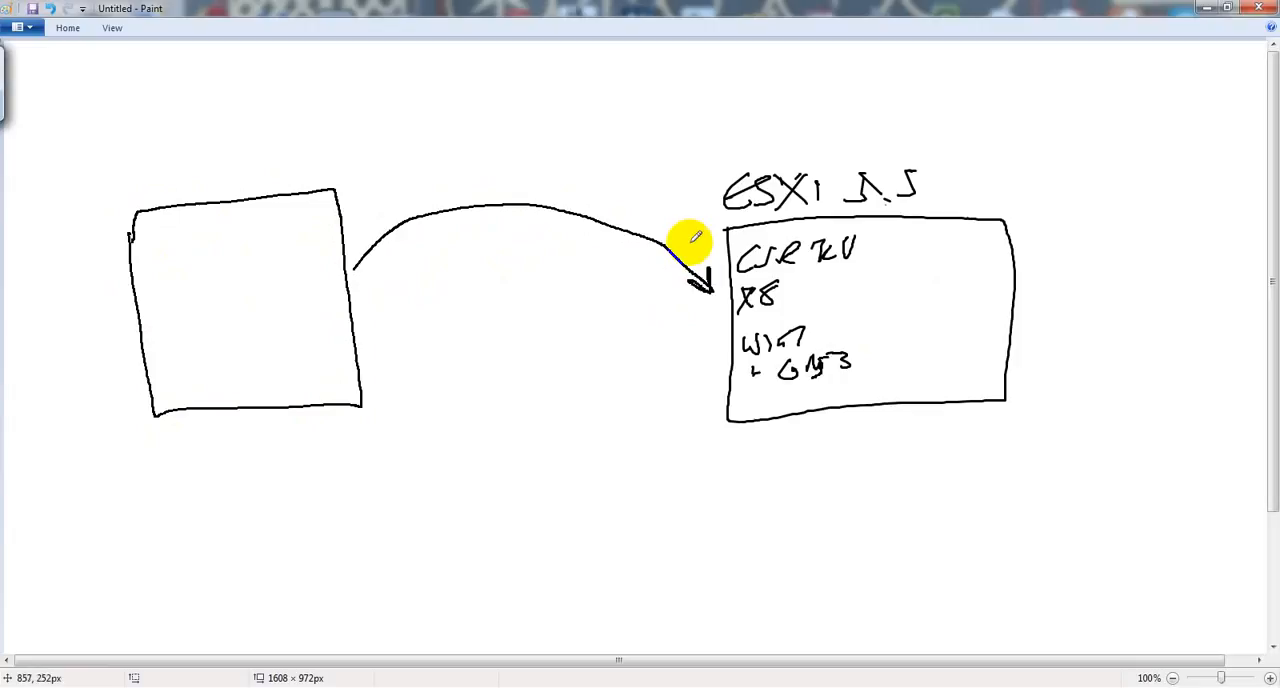
Step: Switch to SuperPuTTY and widen its window to follow the R8 boot output
left_click(745, 683)
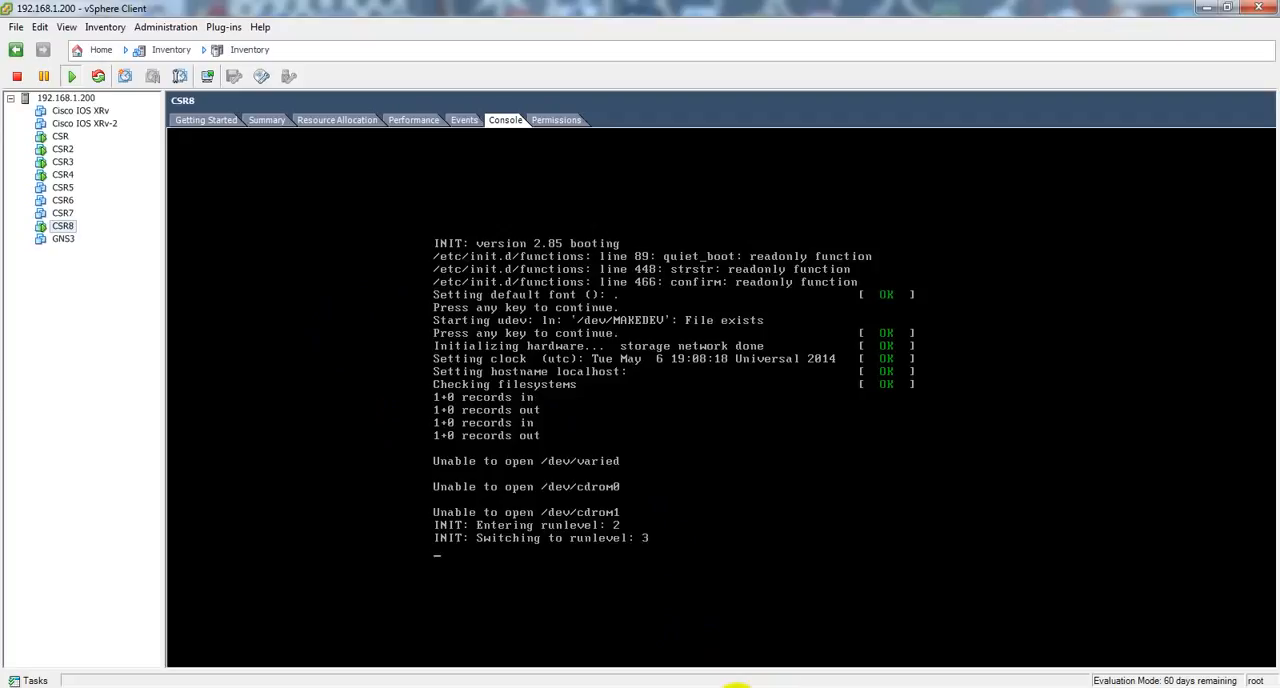
left_click(660, 684)
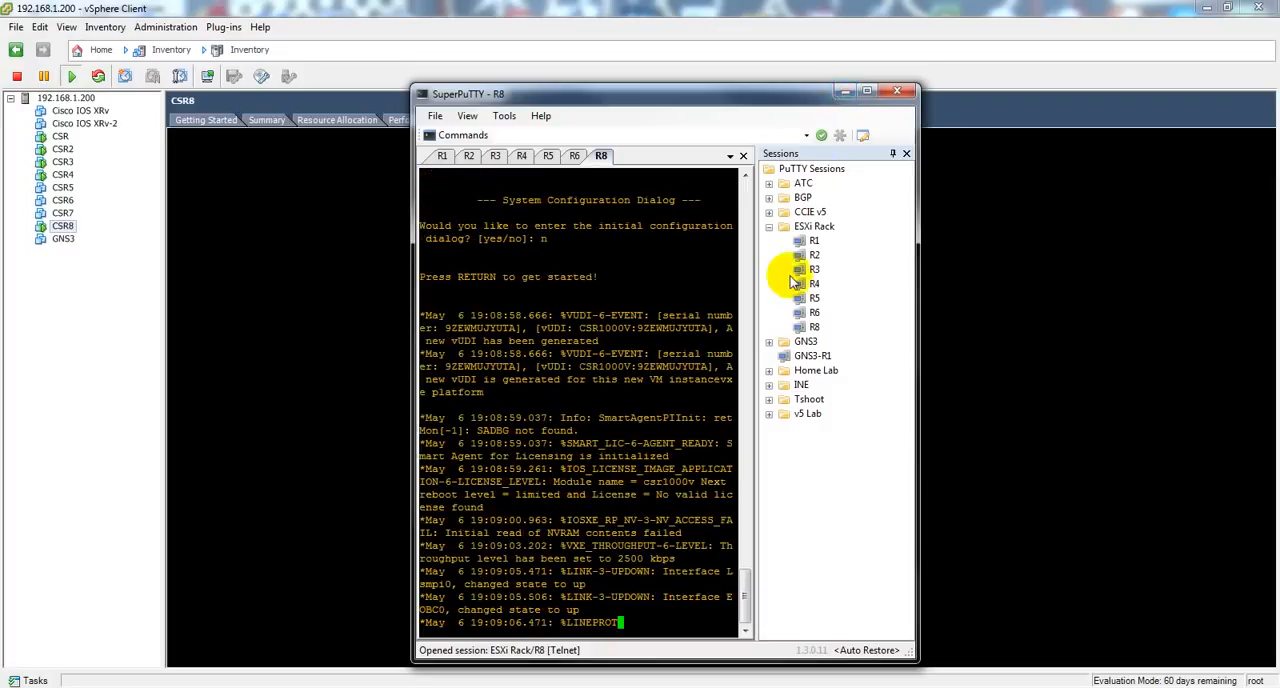
left_click_drag(920, 321, 1251, 292)
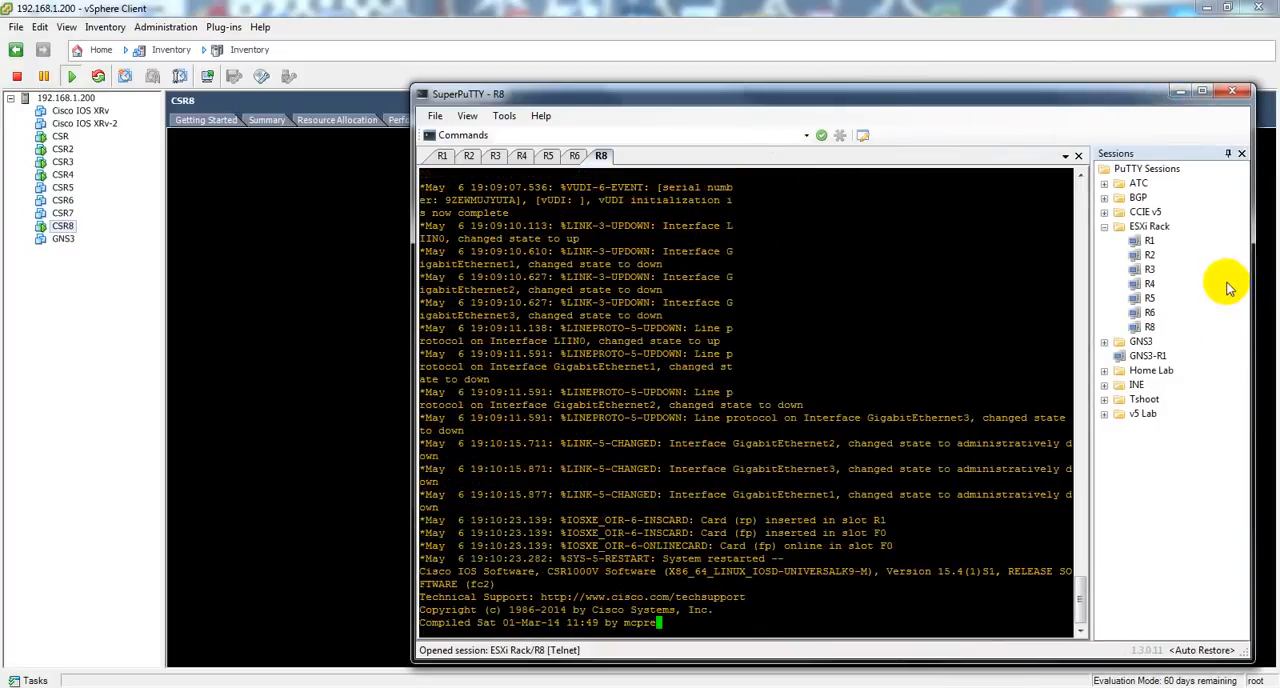
Step: In vSphere Client, check the VM serial port connected over network entry in the firewall properties of host 192.168.1.200
left_click(100, 289)
left_click(44, 99)
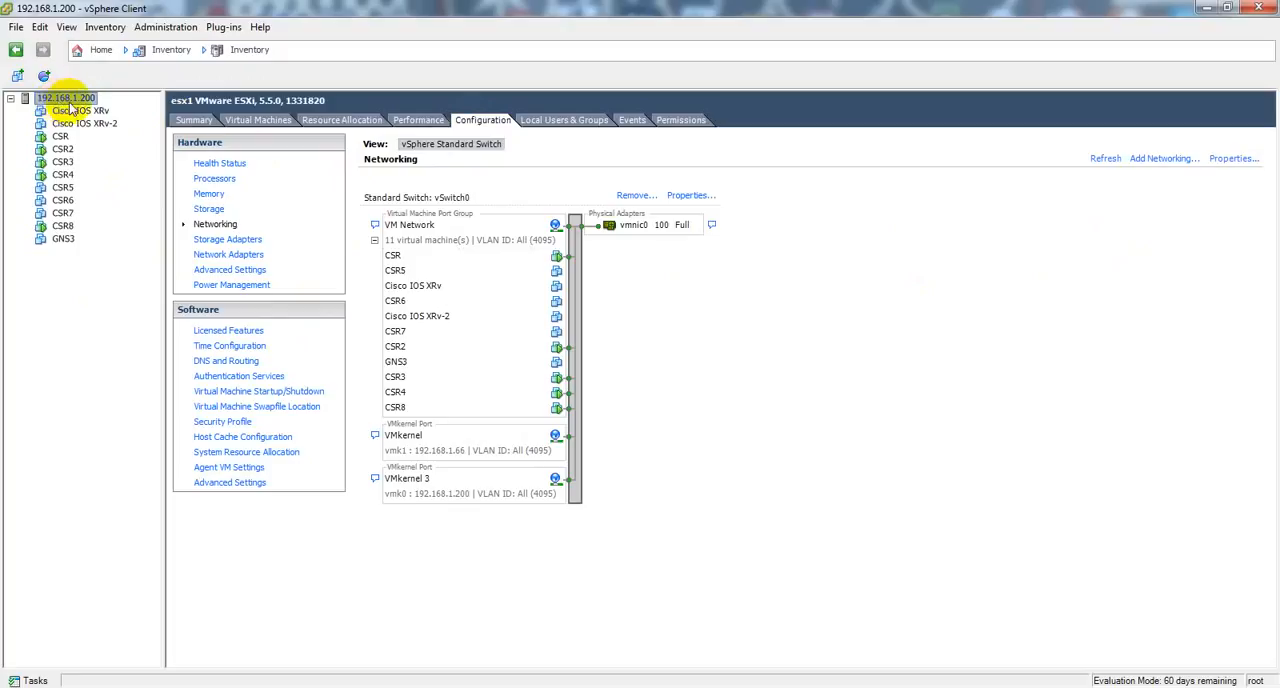
left_click(234, 426)
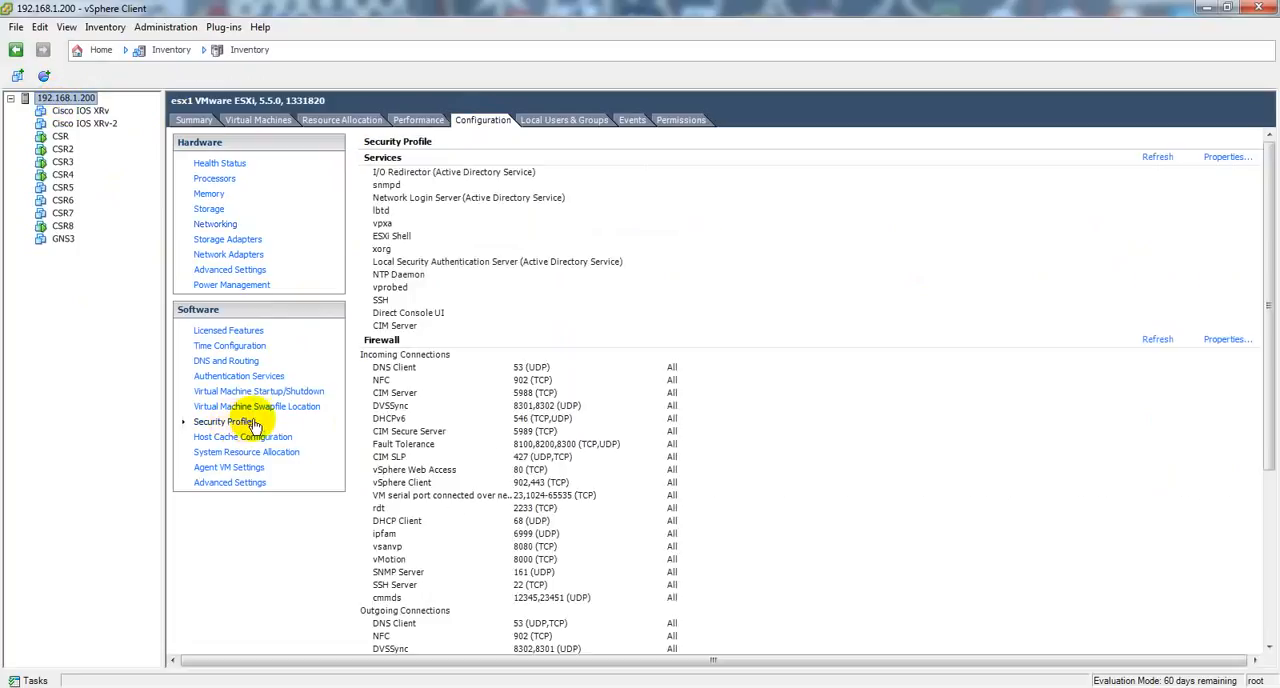
left_click(1222, 341)
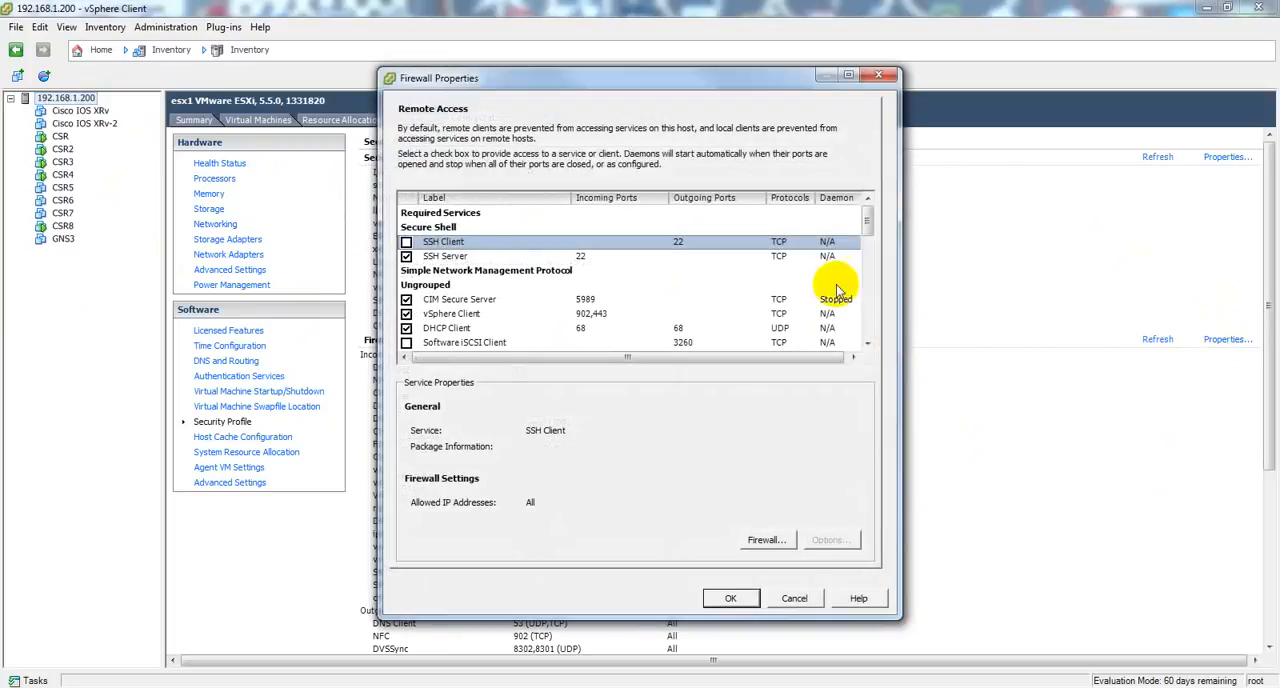
scroll(686, 295, "down", 6)
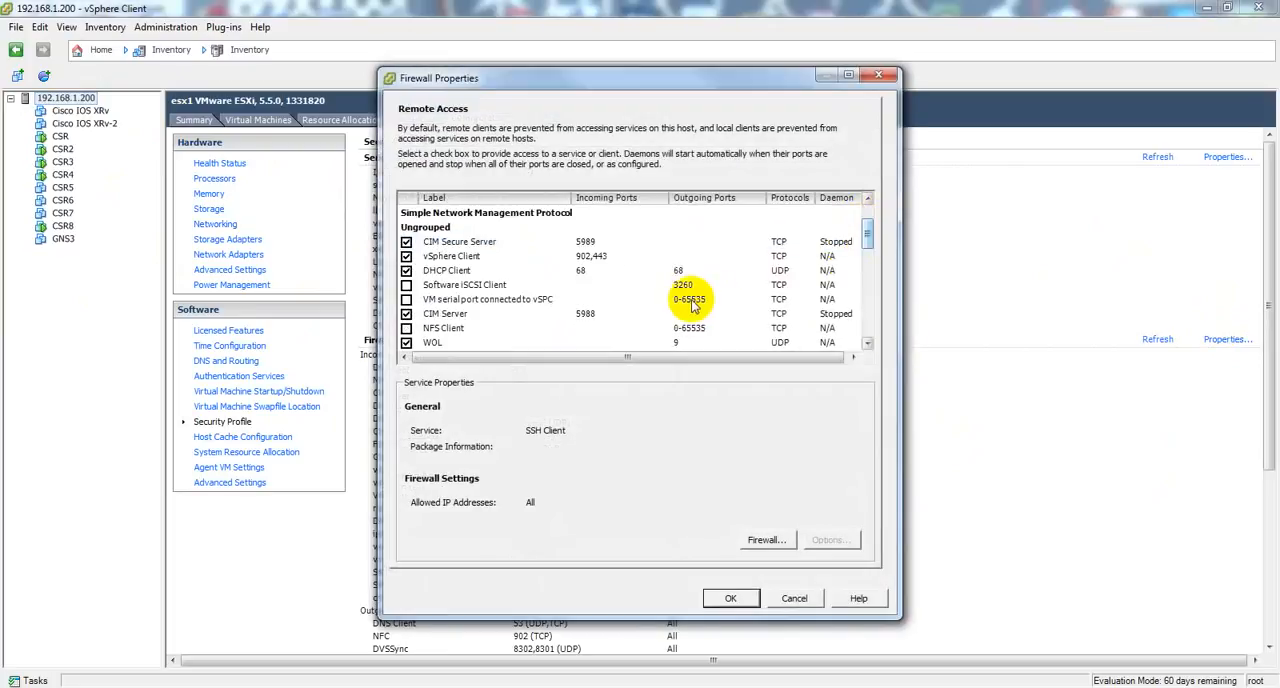
scroll(686, 295, "down", 3)
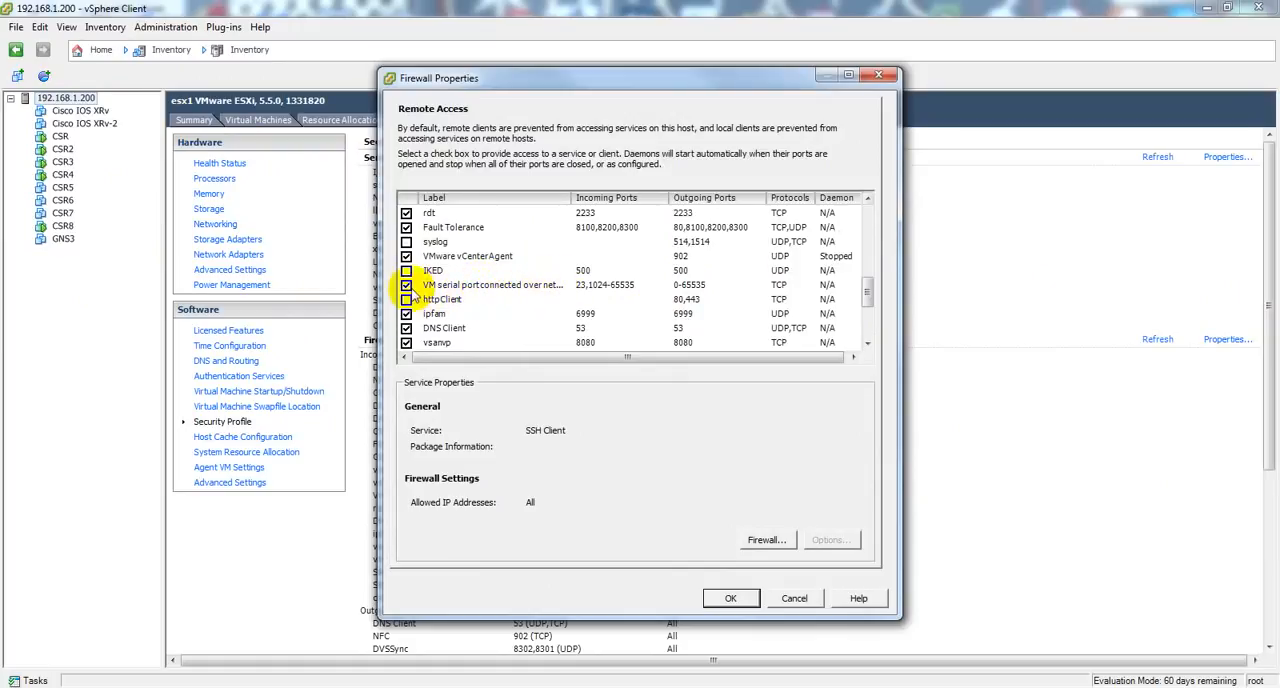
left_click(748, 597)
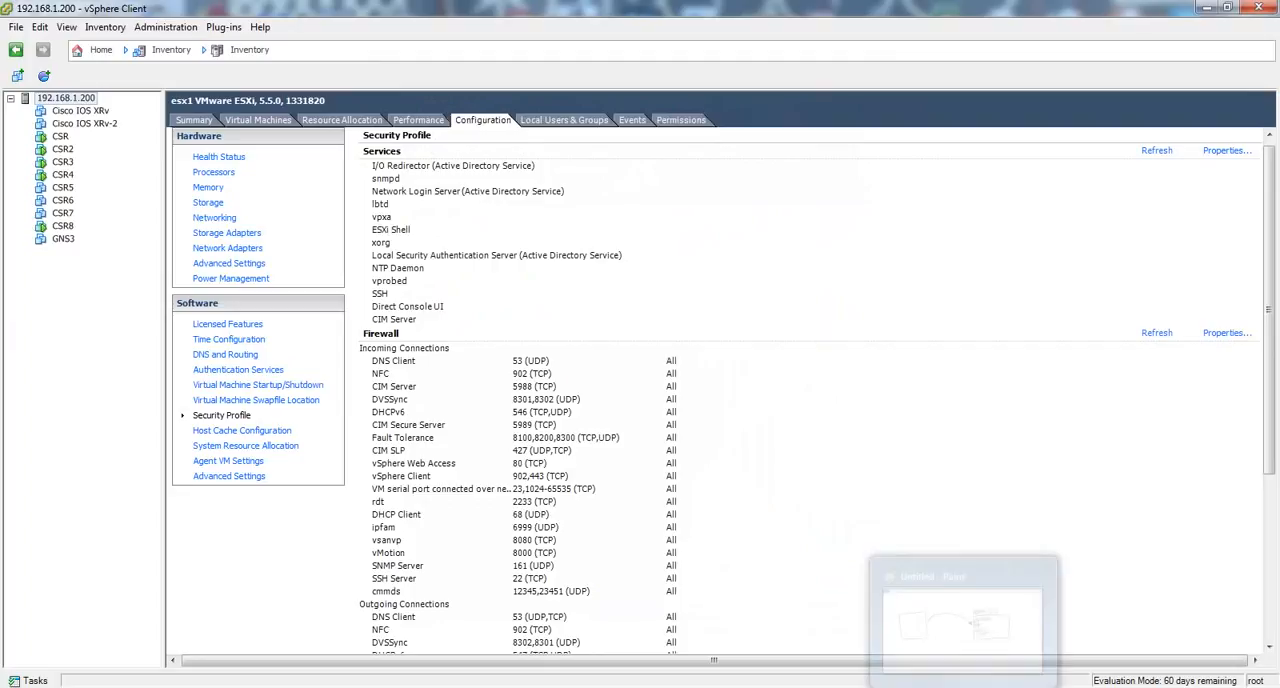
Step: Switch to Paint, draw a second curved arrow under the first, and add small boxes numbered 1 and 2 inside the unlabelled box
left_click(964, 687)
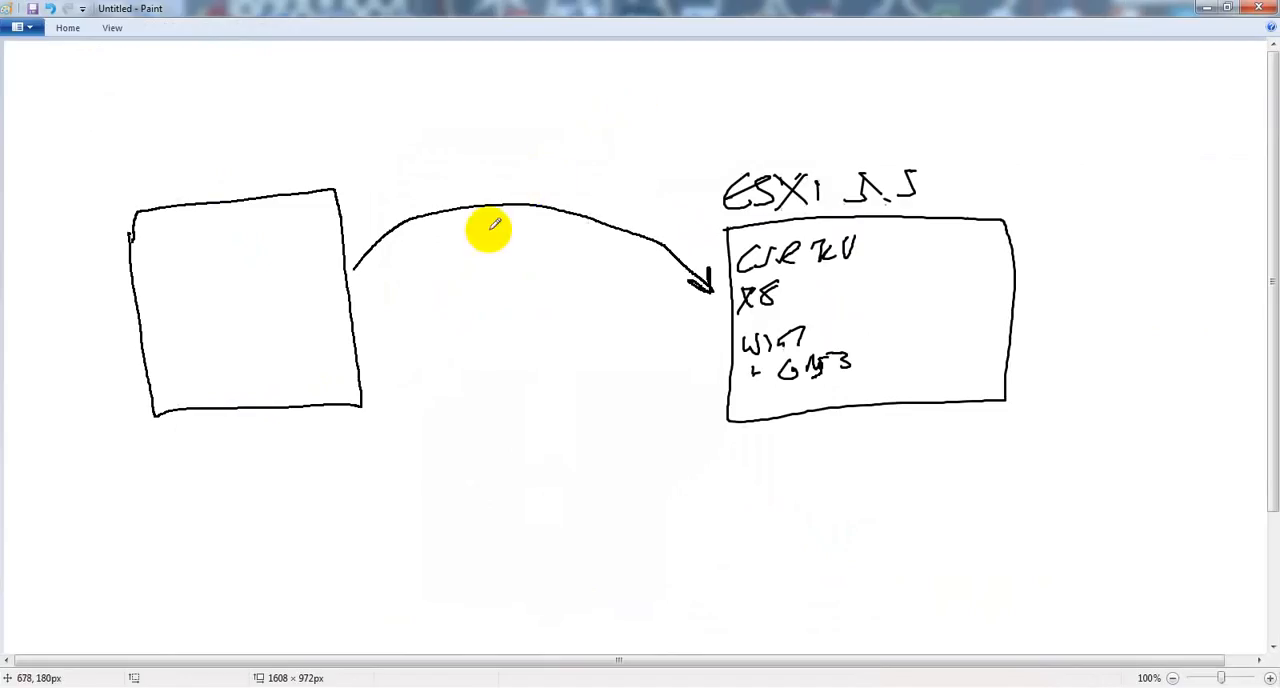
mouse_move(354, 288)
left_mouse_down()
mouse_move(477, 229)
mouse_move(638, 282)
left_mouse_up()
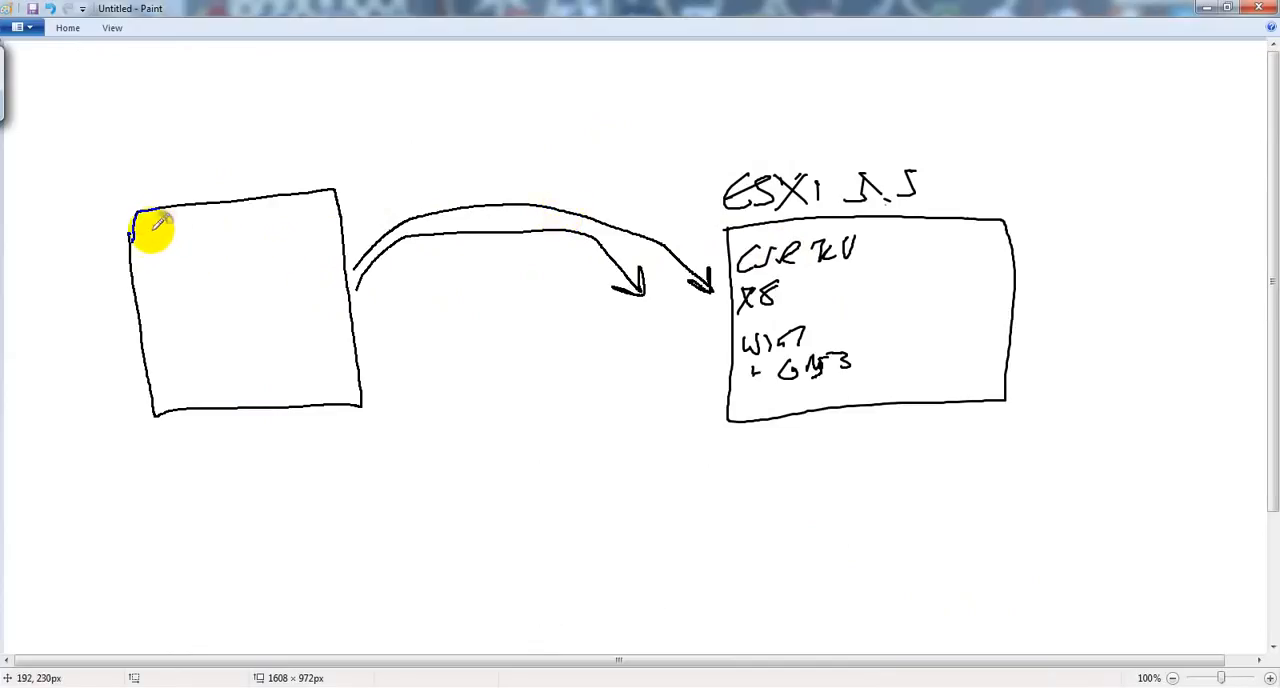
mouse_move(152, 228)
left_mouse_down()
mouse_move(149, 246)
mouse_move(148, 229)
mouse_move(180, 224)
mouse_move(188, 239)
mouse_move(188, 227)
left_mouse_up()
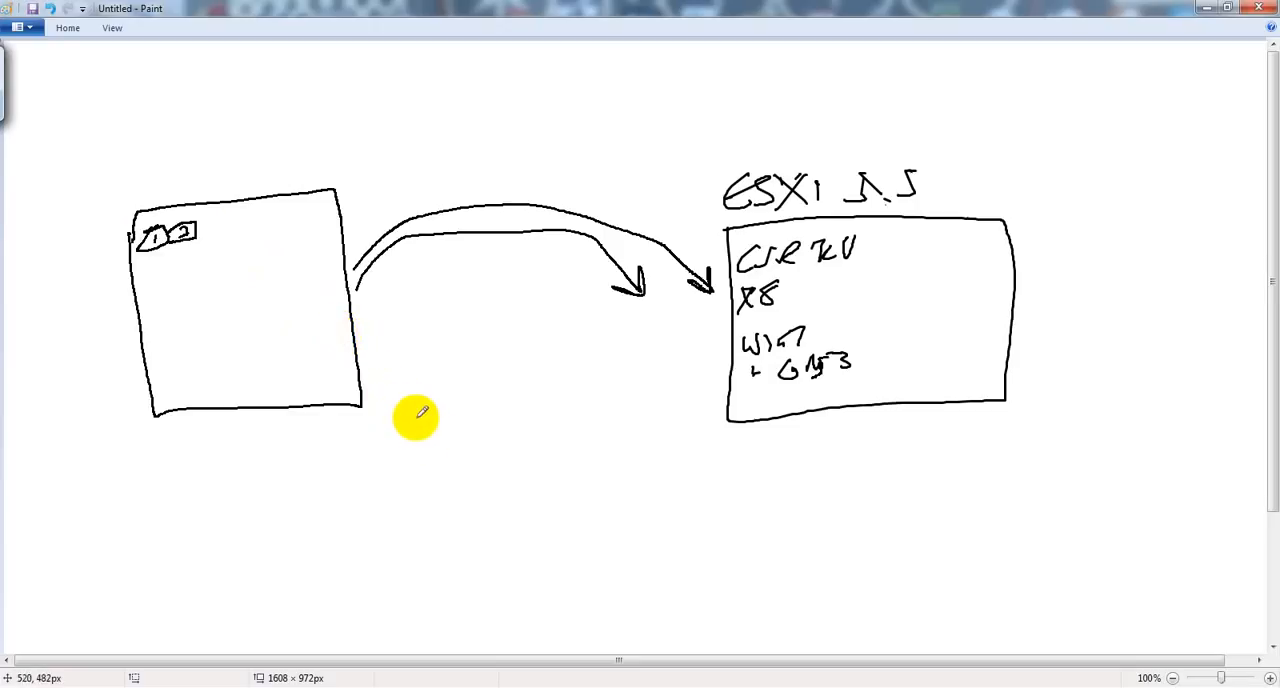
mouse_move(500, 380)
left_mouse_down()
mouse_move(491, 429)
mouse_move(500, 378)
left_mouse_up()
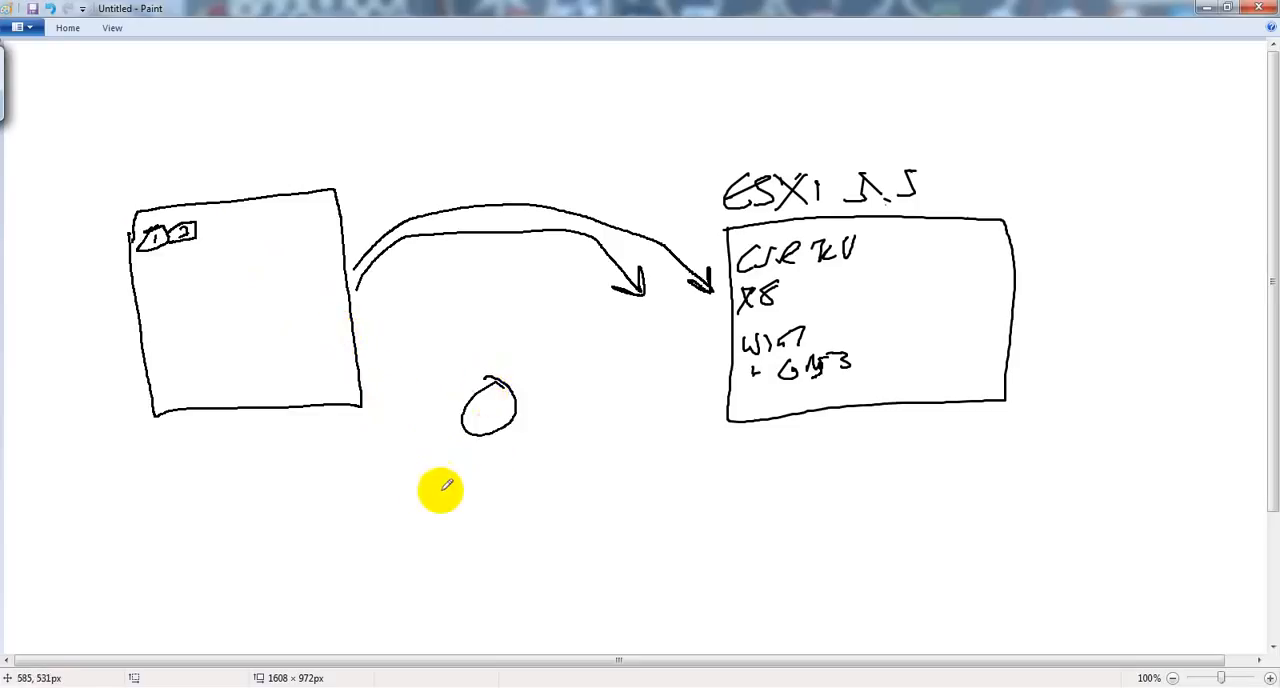
mouse_move(410, 492)
left_mouse_down()
mouse_move(429, 514)
mouse_move(412, 492)
left_mouse_up()
left_click_drag(512, 528, 510, 530)
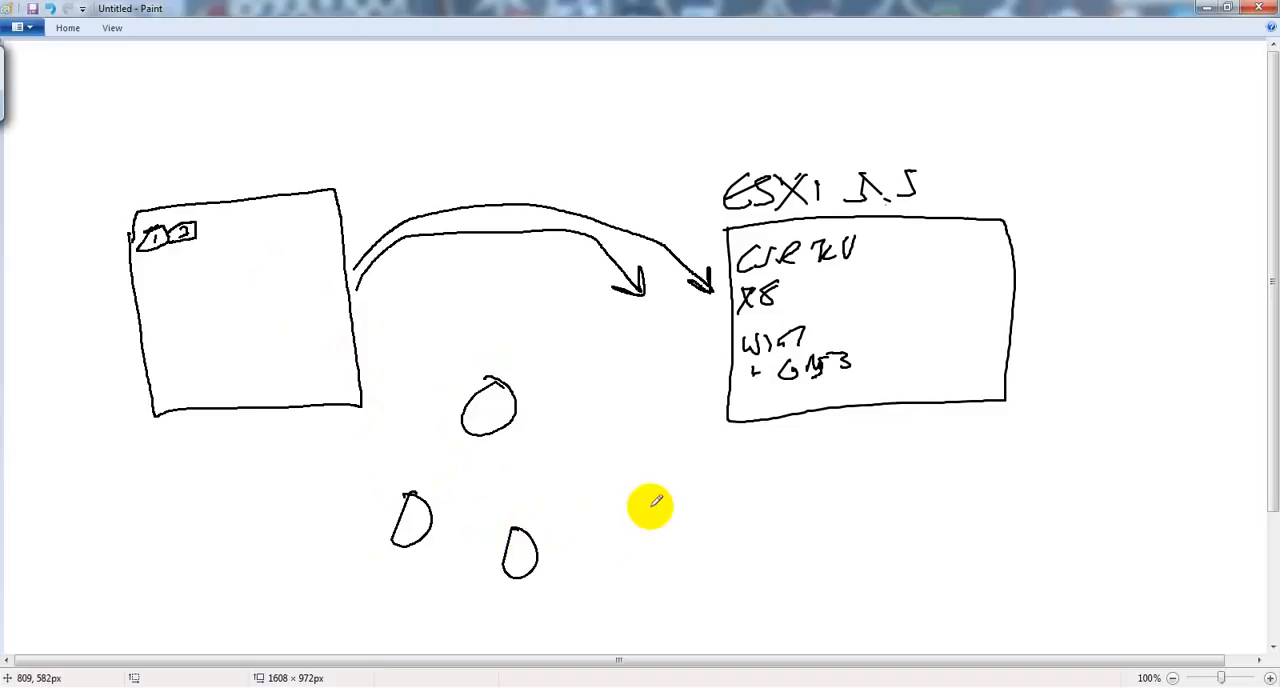
left_click_drag(645, 506, 624, 505)
left_click_drag(642, 400, 626, 399)
left_click_drag(592, 356, 576, 356)
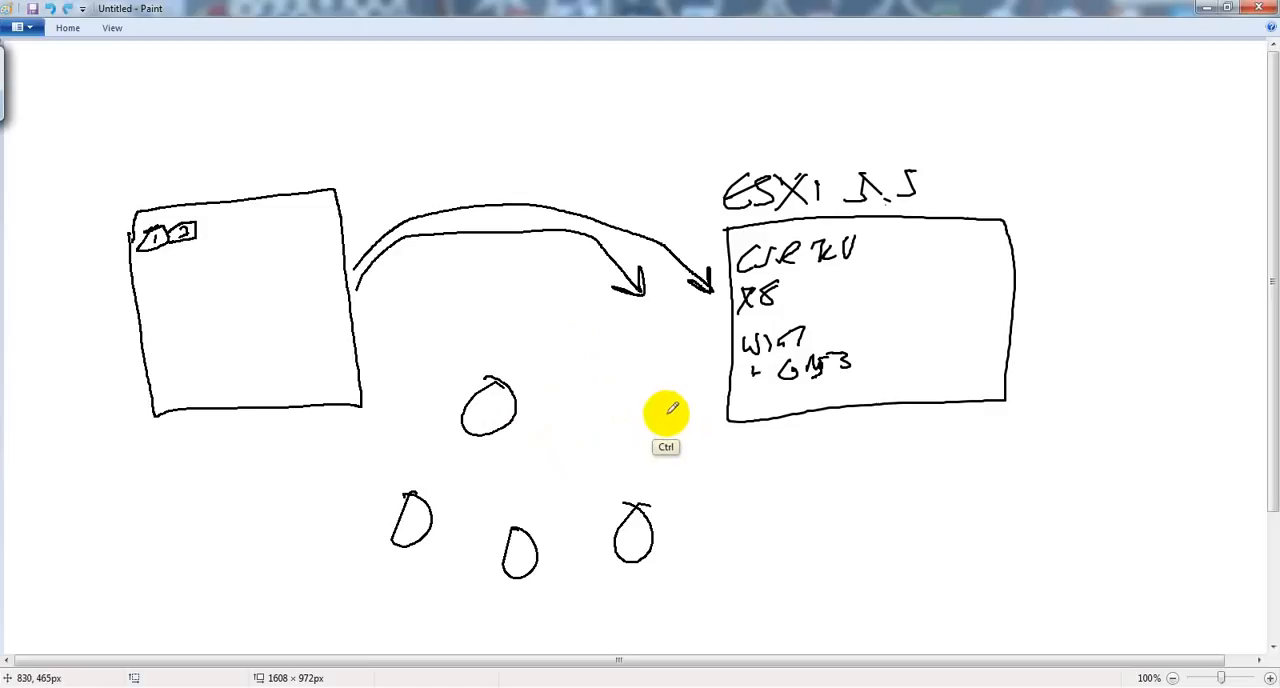
key("ctrl+z")
key("ctrl+z")
key("ctrl+z")
key("ctrl+z")
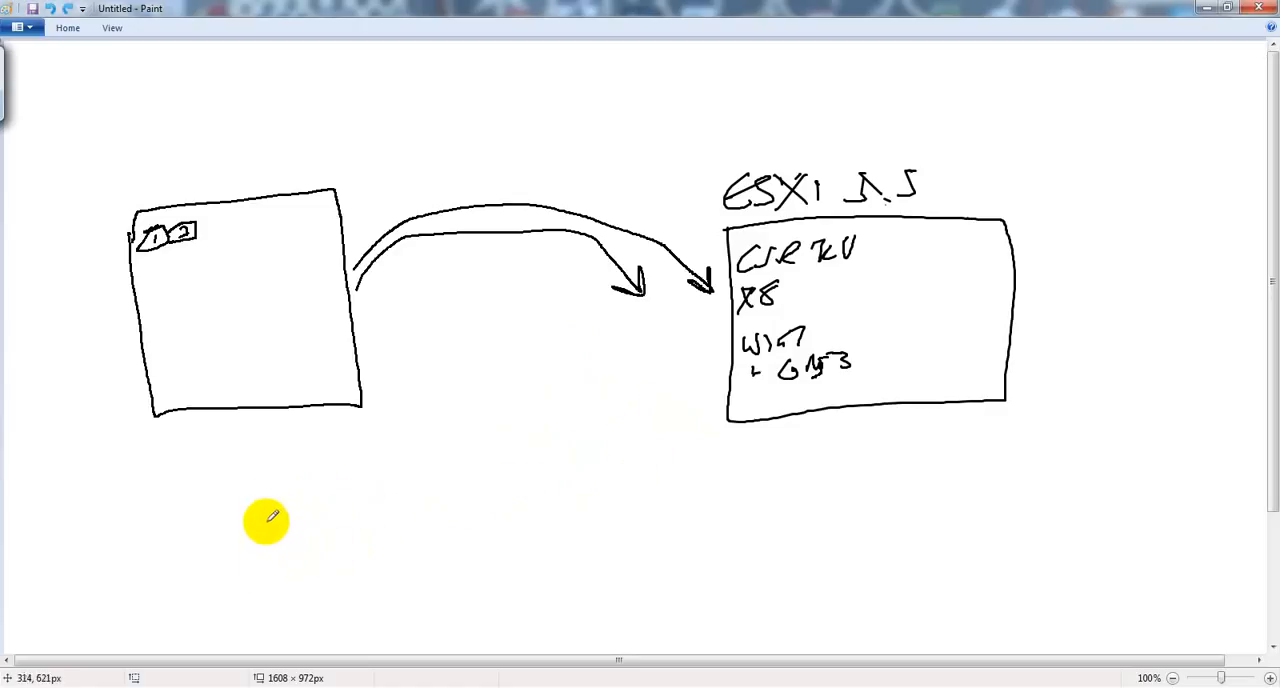
Step: Draw a row of five circles below the unlabelled box to represent the routers
mouse_move(262, 470)
left_mouse_down()
mouse_move(234, 503)
mouse_move(249, 457)
mouse_move(333, 470)
mouse_move(311, 454)
left_mouse_up()
mouse_move(388, 452)
left_mouse_down()
mouse_move(365, 483)
mouse_move(376, 451)
mouse_move(444, 449)
left_mouse_up()
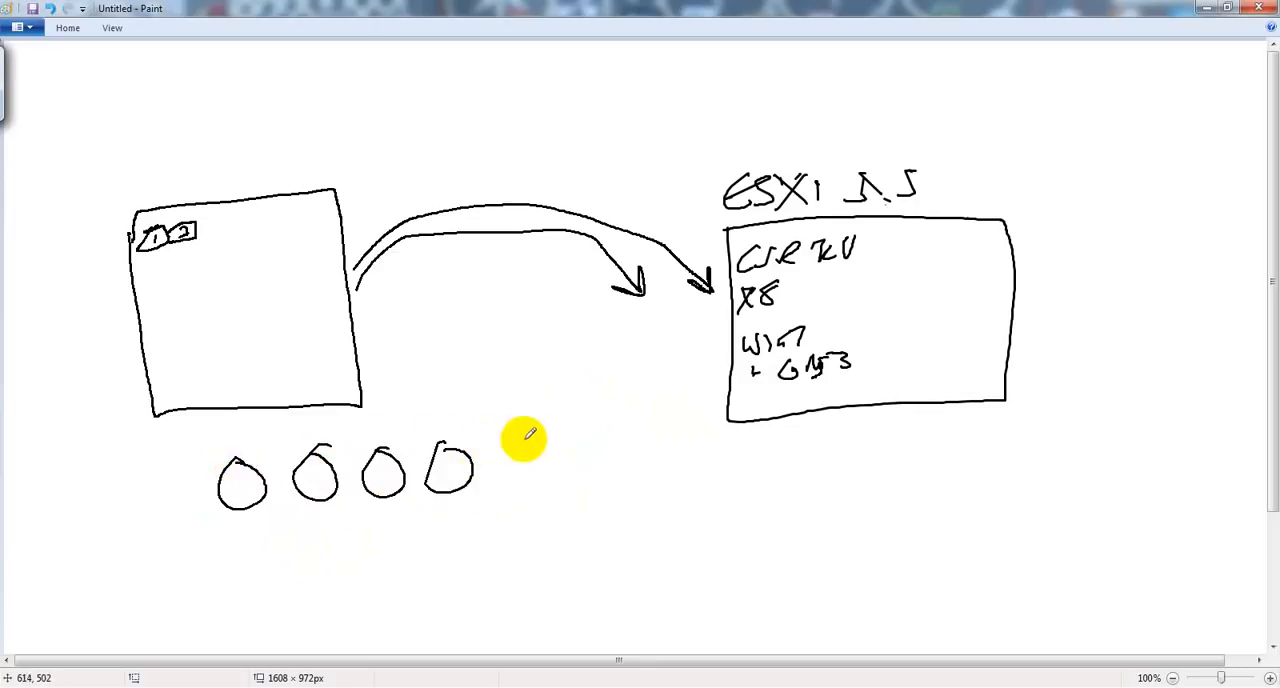
left_click_drag(530, 435, 523, 466)
Step: Draw a vertical link down from each of the five circles and a long rectangle beneath them as the shared switch
left_click_drag(245, 511, 252, 570)
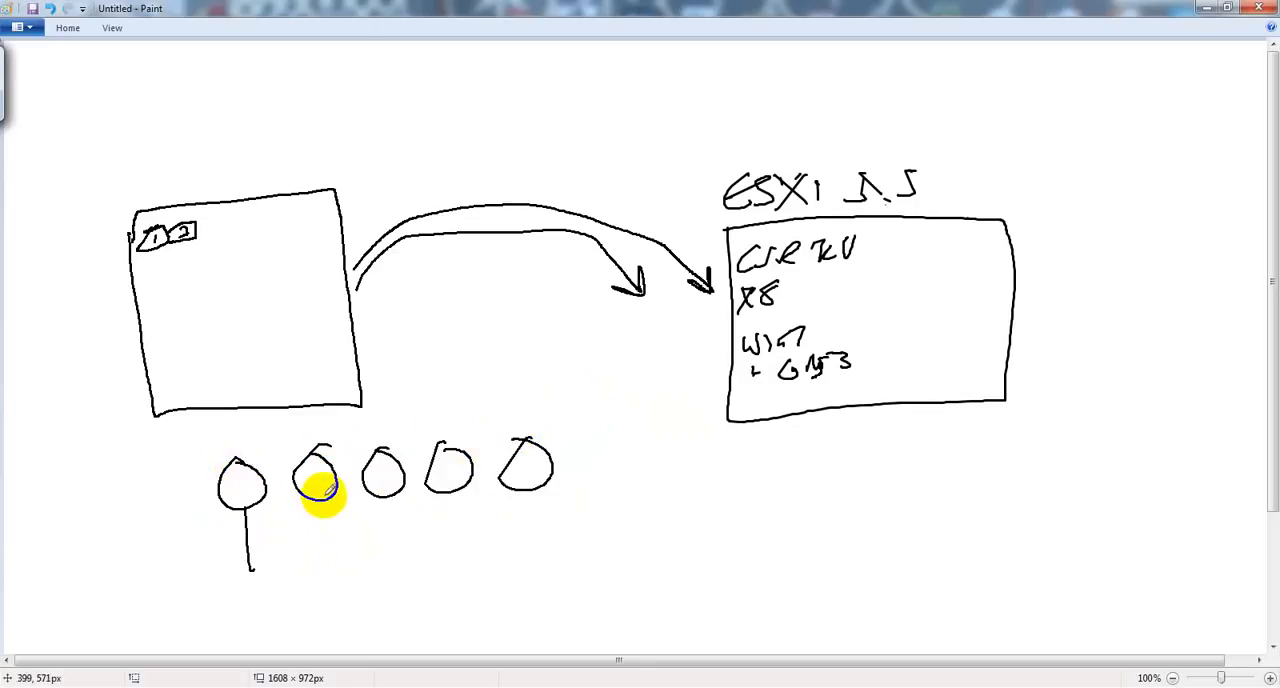
left_click_drag(328, 490, 331, 555)
left_click_drag(402, 490, 401, 542)
left_click_drag(447, 490, 455, 545)
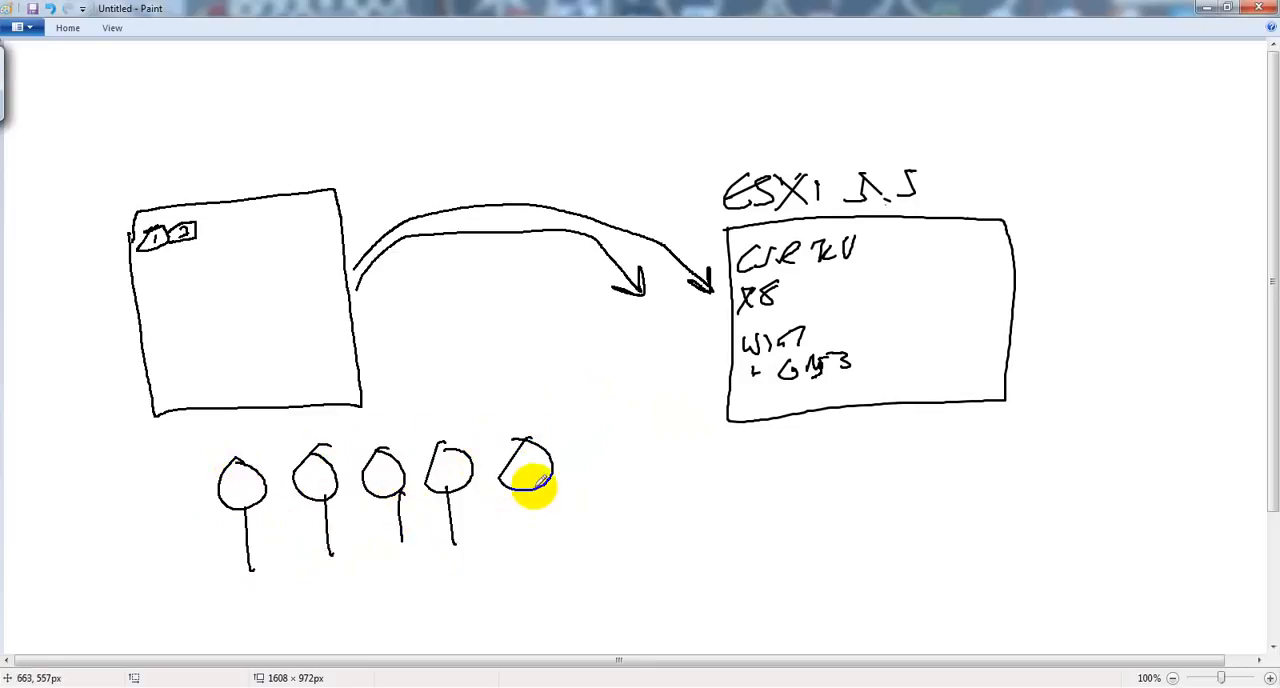
mouse_move(533, 488)
left_mouse_down()
mouse_move(571, 531)
mouse_move(213, 580)
left_mouse_up()
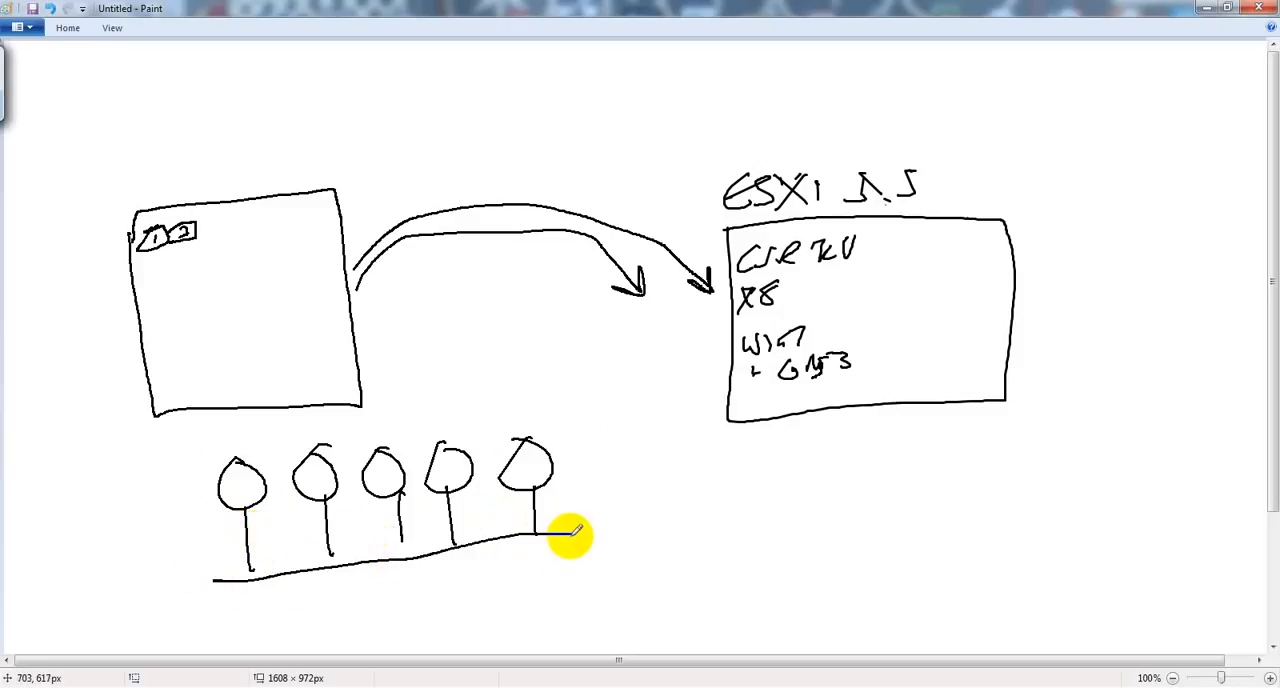
mouse_move(572, 534)
left_mouse_down()
mouse_move(578, 608)
mouse_move(349, 654)
mouse_move(186, 603)
mouse_move(188, 573)
left_mouse_up()
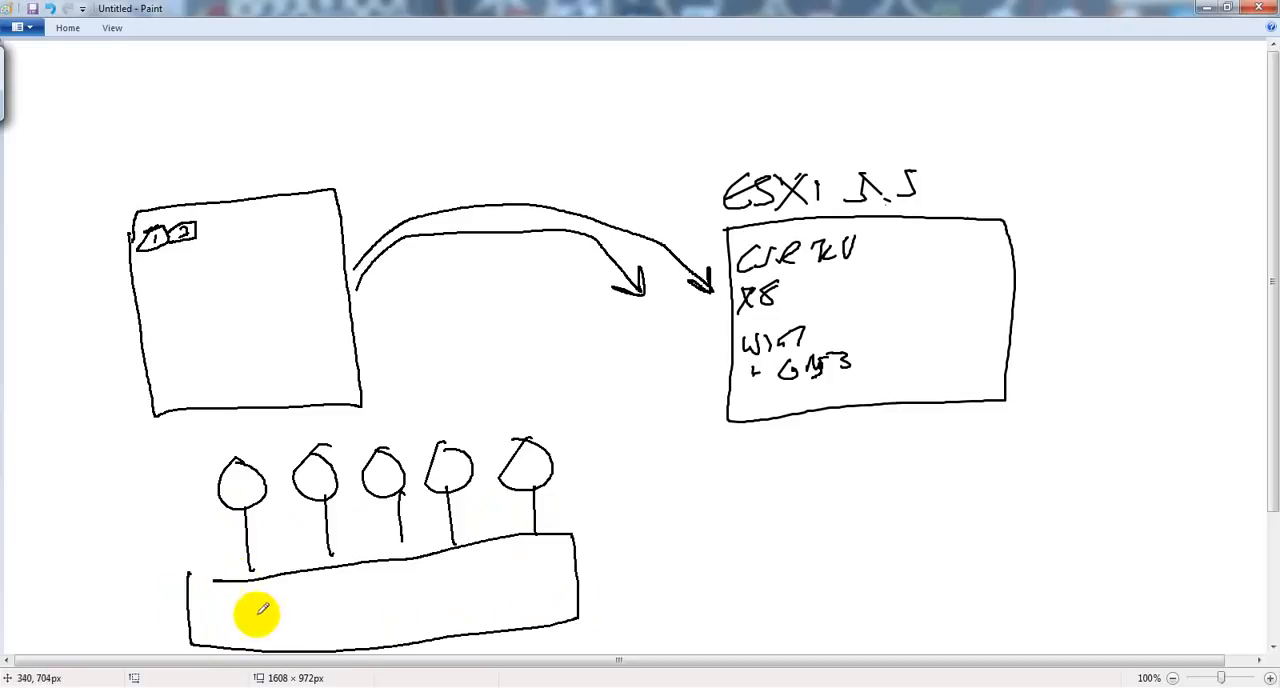
Step: Handwrite All 4095 Vlans inside the long rectangle under the five circles
left_click_drag(249, 614, 338, 583)
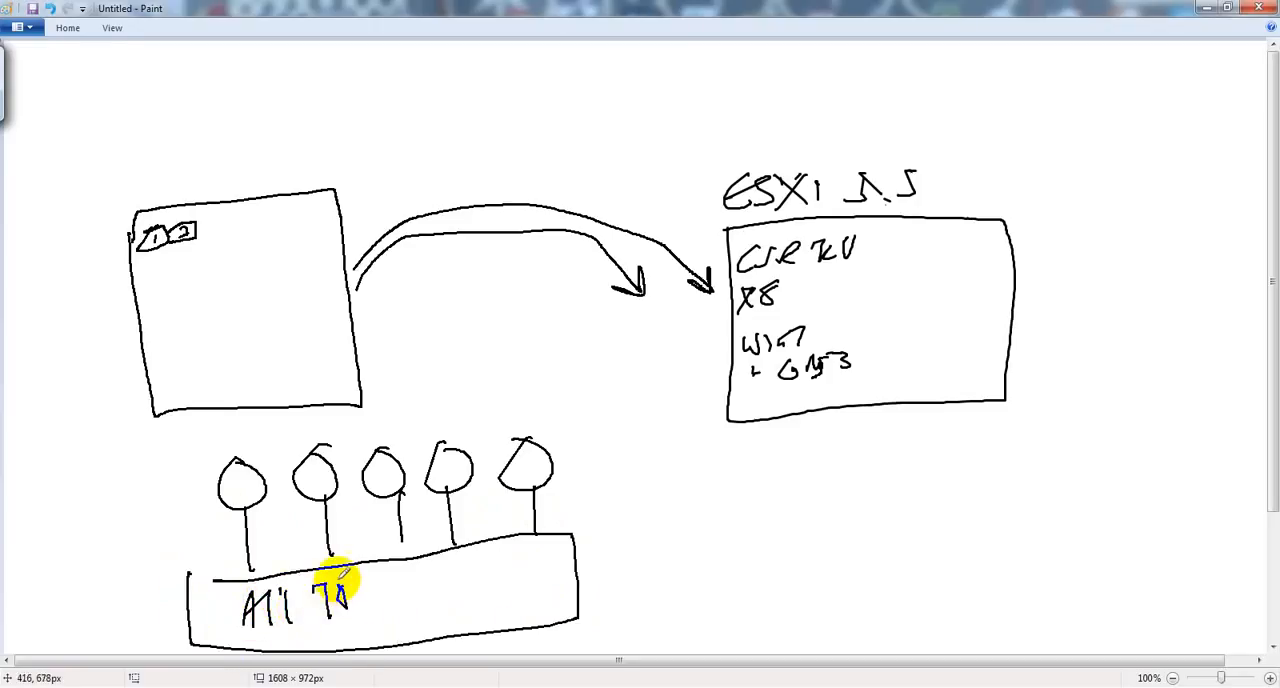
key("ctrl+z")
key("ctrl+z")
key("ctrl+z")
mouse_move(310, 589)
left_mouse_down()
mouse_move(328, 622)
mouse_move(342, 586)
mouse_move(371, 608)
mouse_move(427, 612)
mouse_move(443, 575)
mouse_move(477, 594)
left_mouse_up()
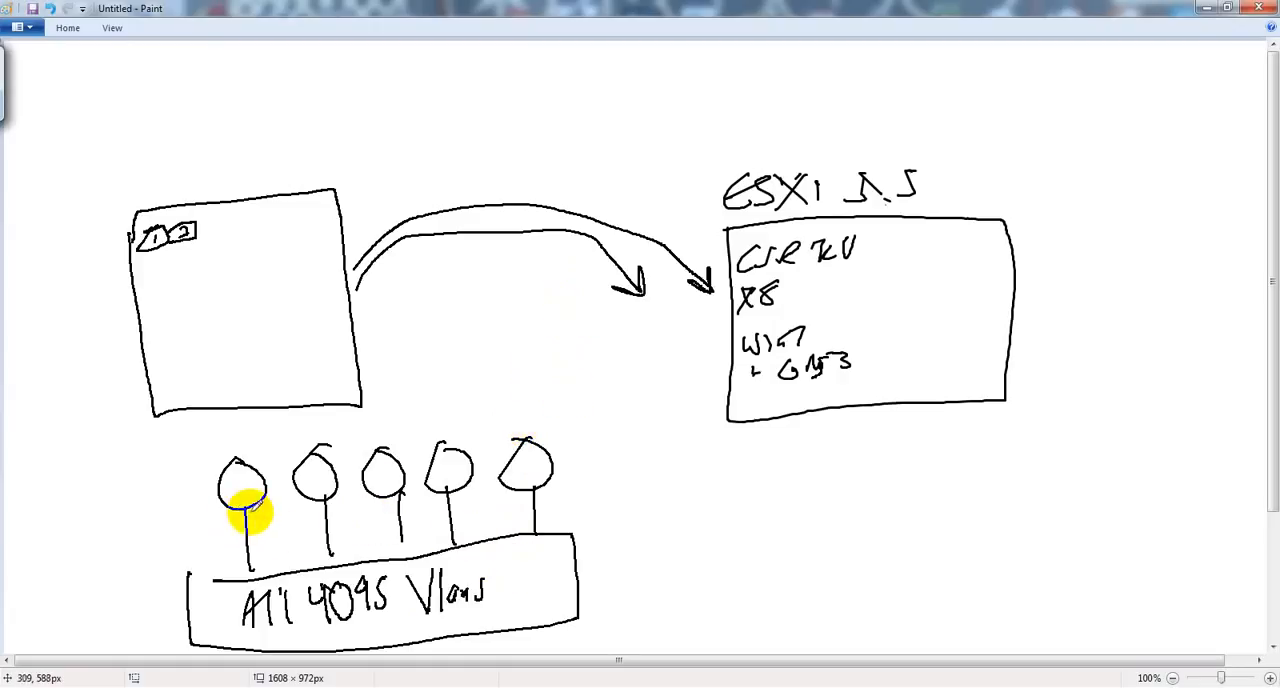
left_click_drag(244, 439, 234, 430)
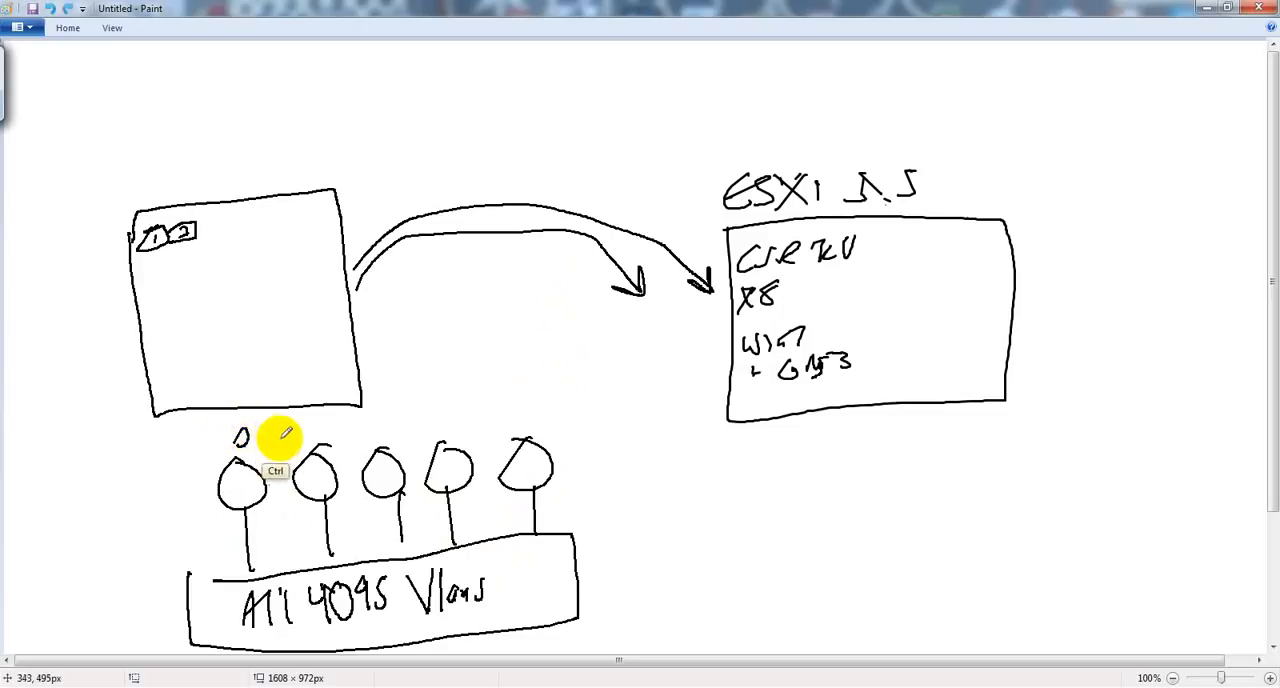
key("ctrl+z")
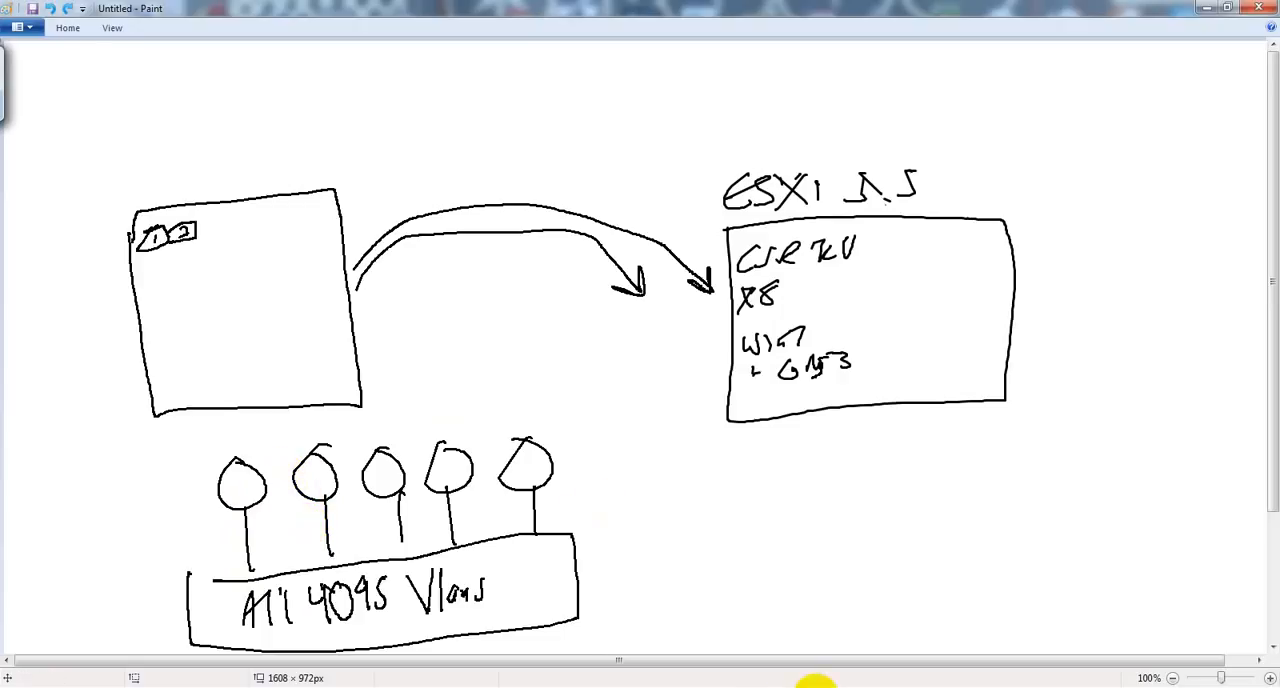
Step: Switch to SuperPuTTY, maximize its window, and bring up the router prompt in the R8 session
left_click(733, 687)
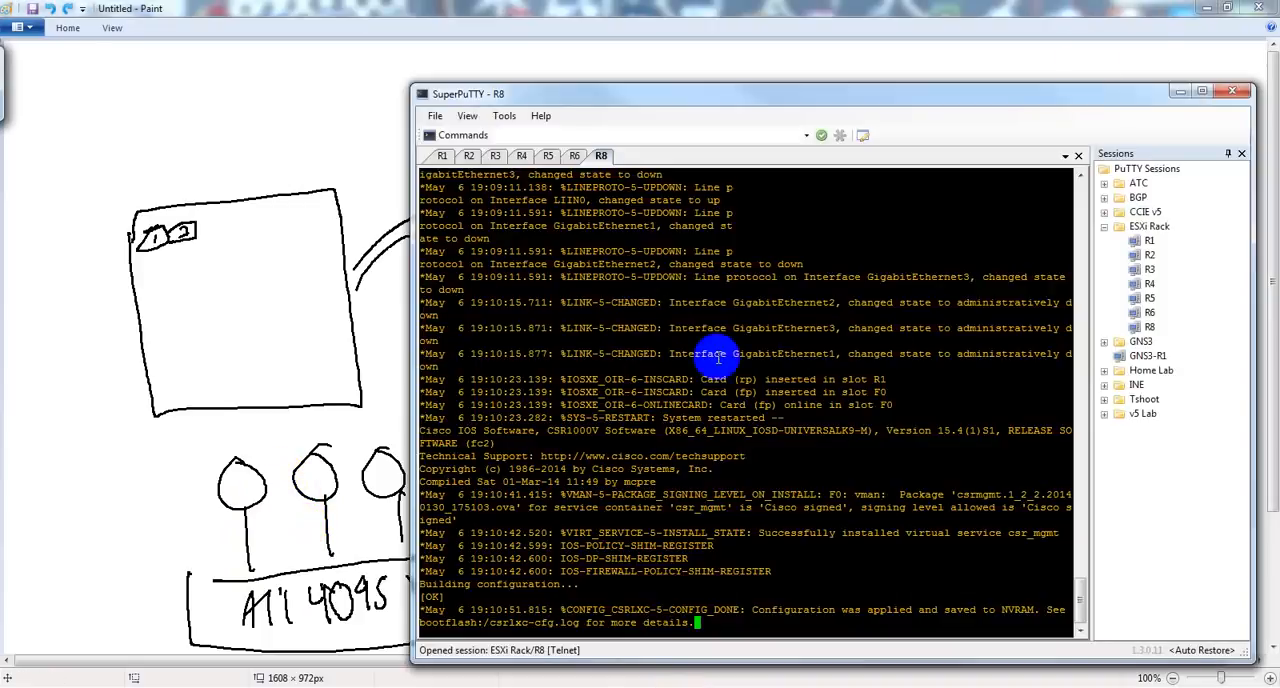
left_click(1203, 92)
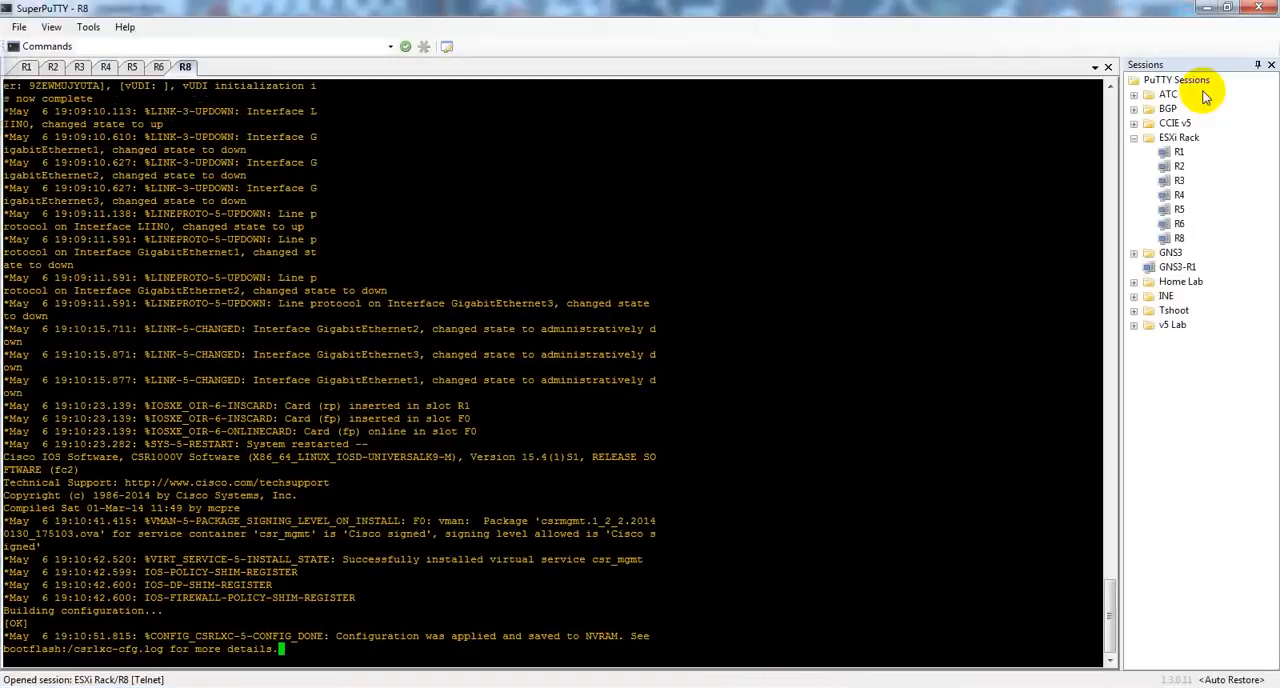
key("Return")
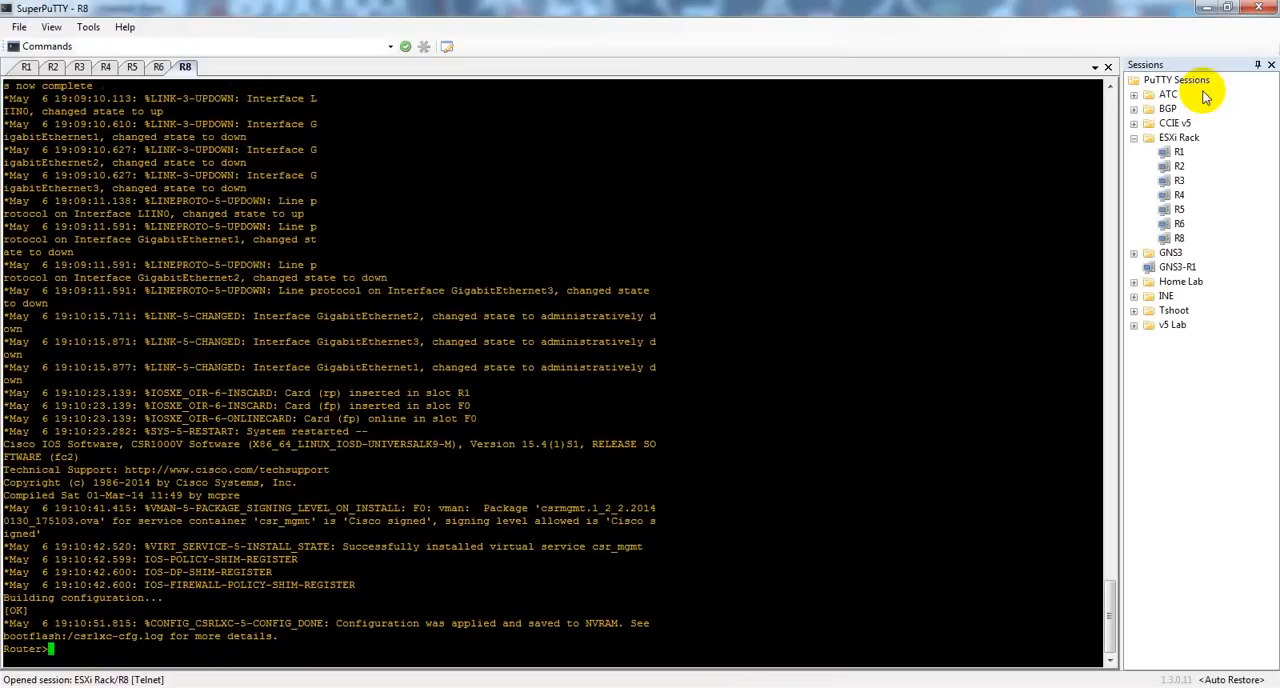
Step: On R8, enter privileged mode and global configuration, and open line con 0 for configuration
type("en")
key("Return")
type("conf t")
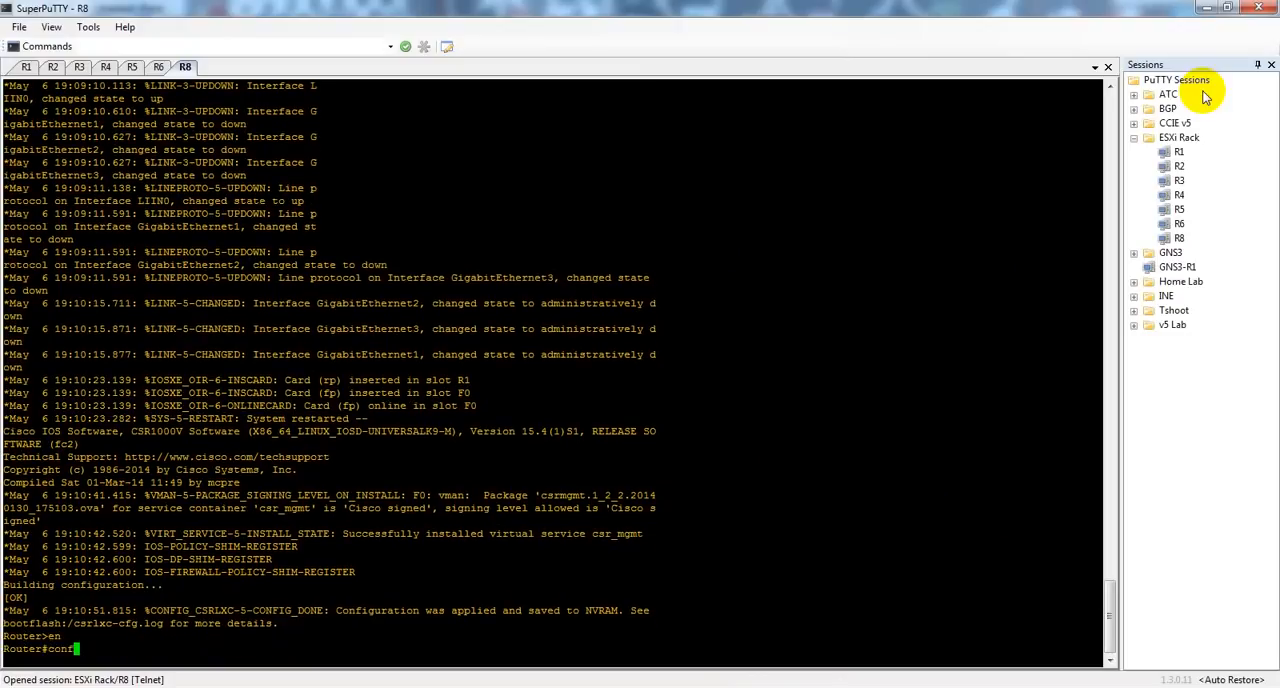
key("Return")
type("line con 0")
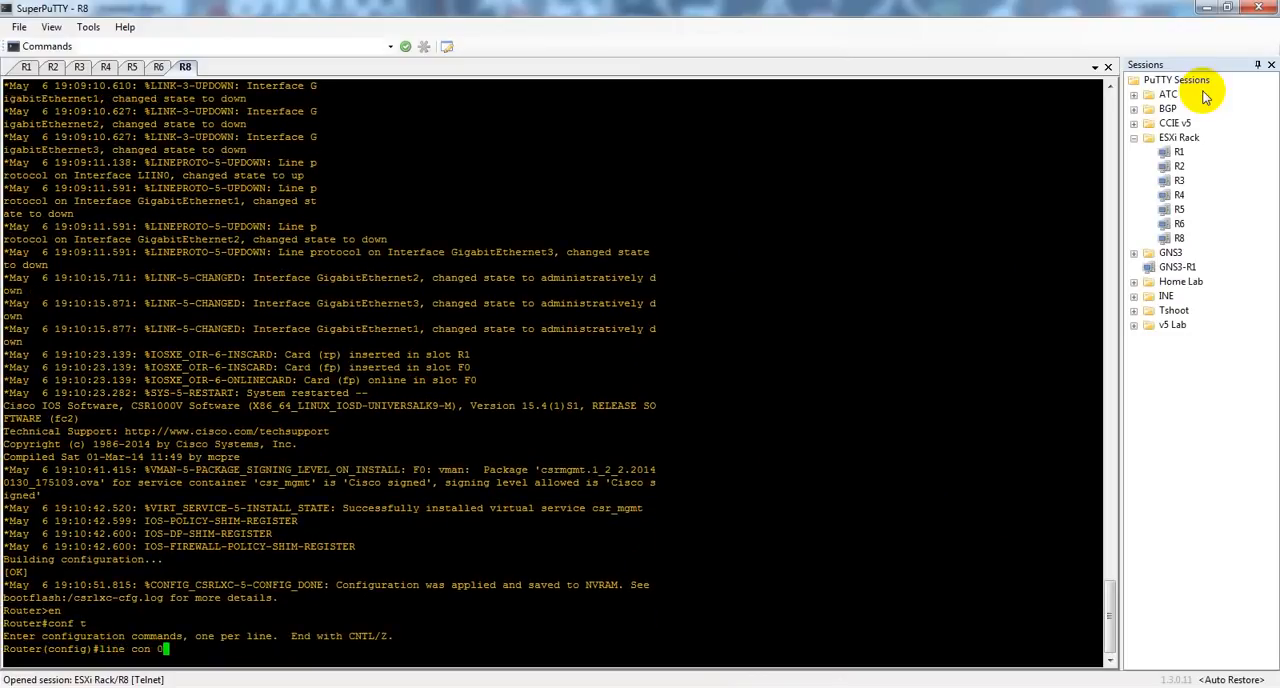
key("Return")
Step: Apply no exec-timeout 0 0 to R8's console line and try to enable synchronous logging there
type("no ex")
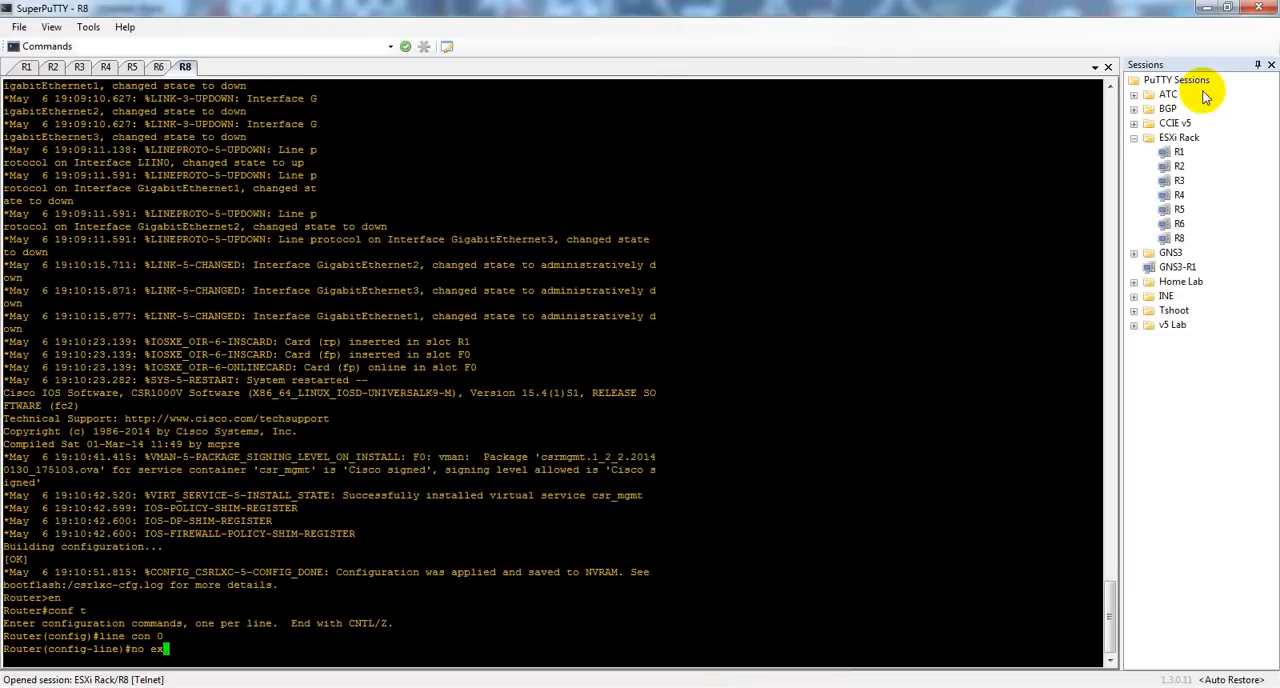
key("Tab")
type("-t")
key("Tab")
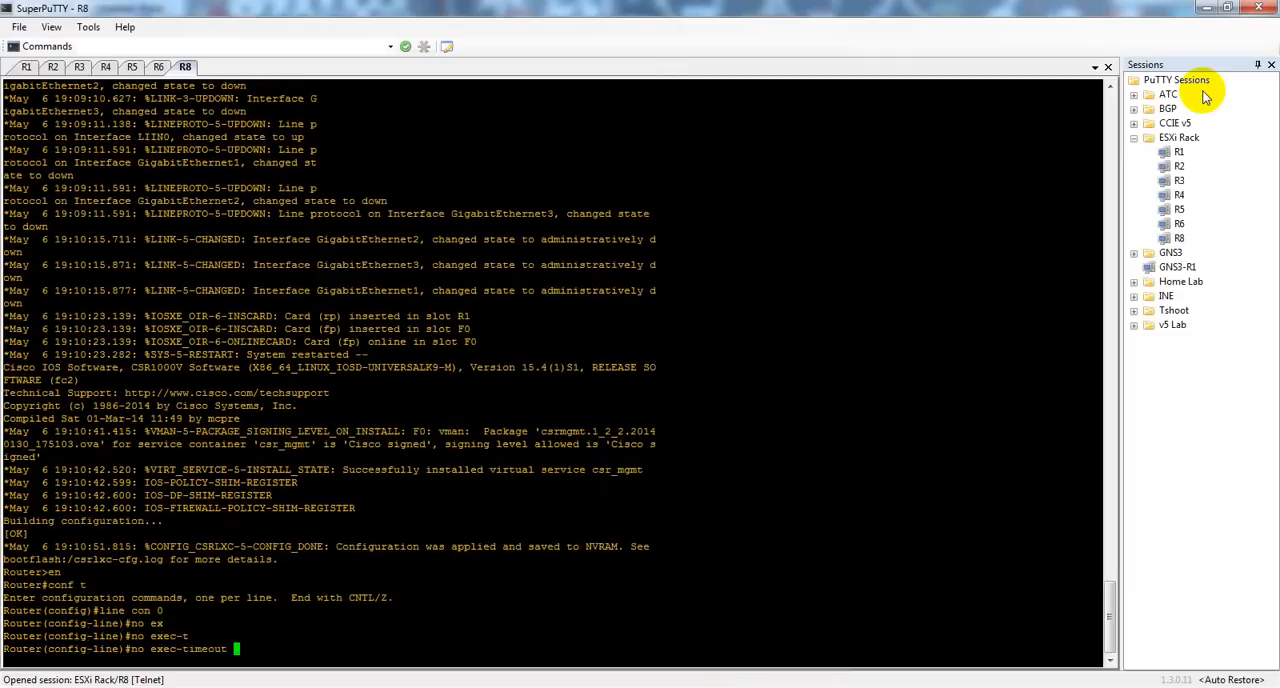
type("0 0")
key("Return")
type("logg syn")
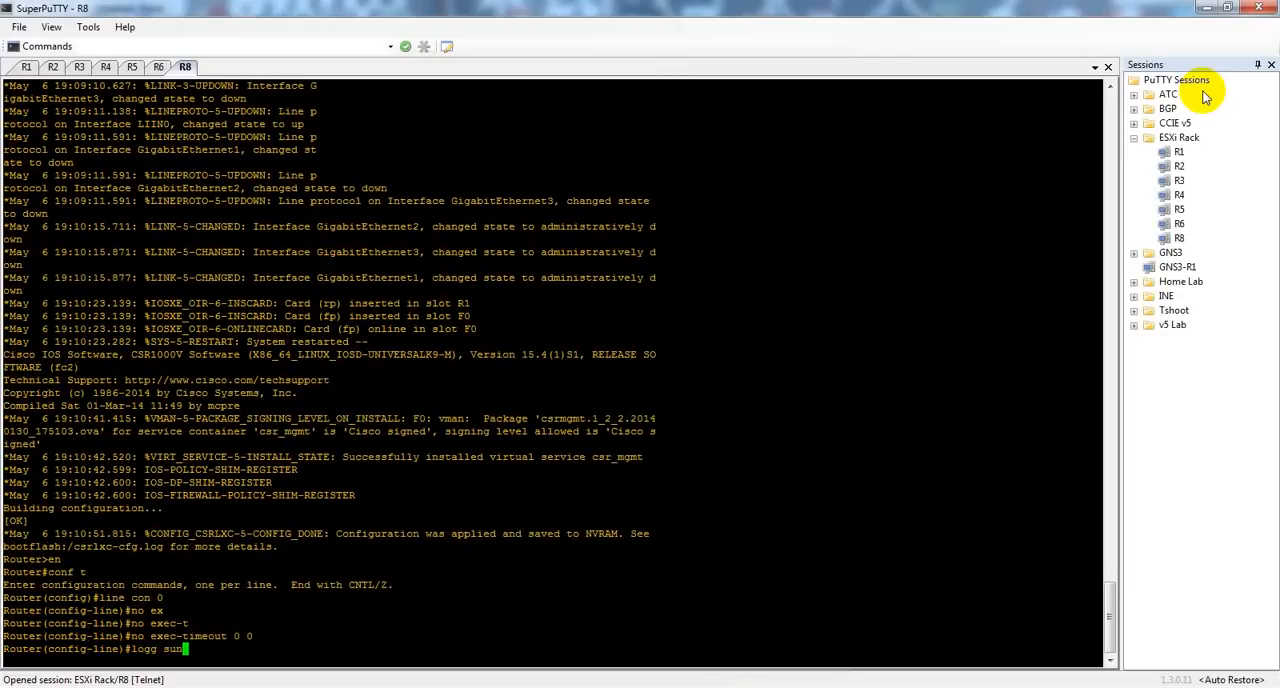
key("Return")
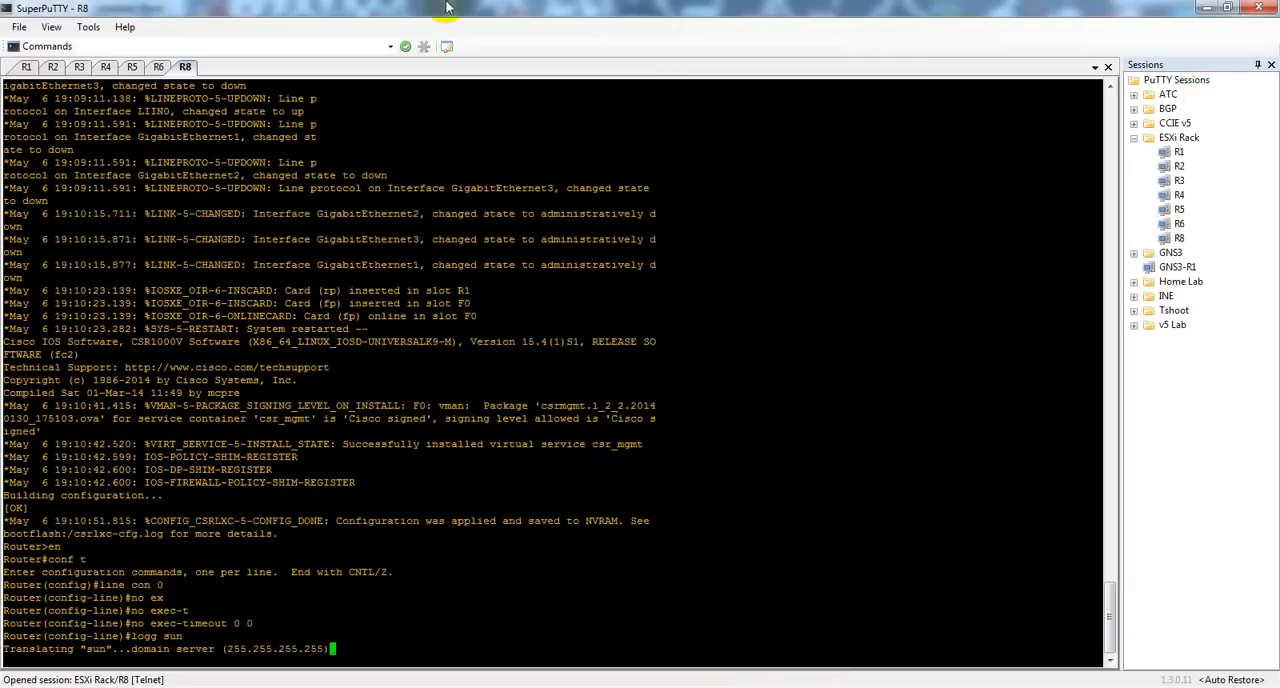
Step: In the R1 session, enter global configuration and list the interface IP summary with do sh ip int br
left_click(27, 67)
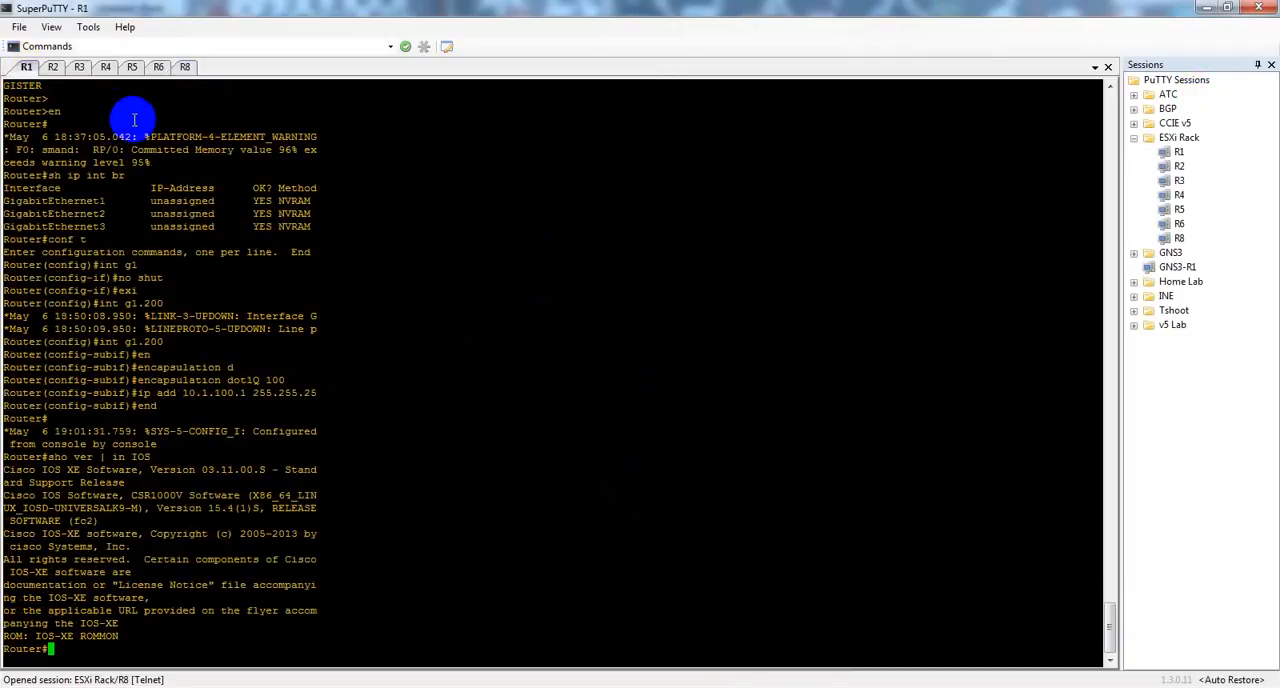
type("conf t")
key("Return")
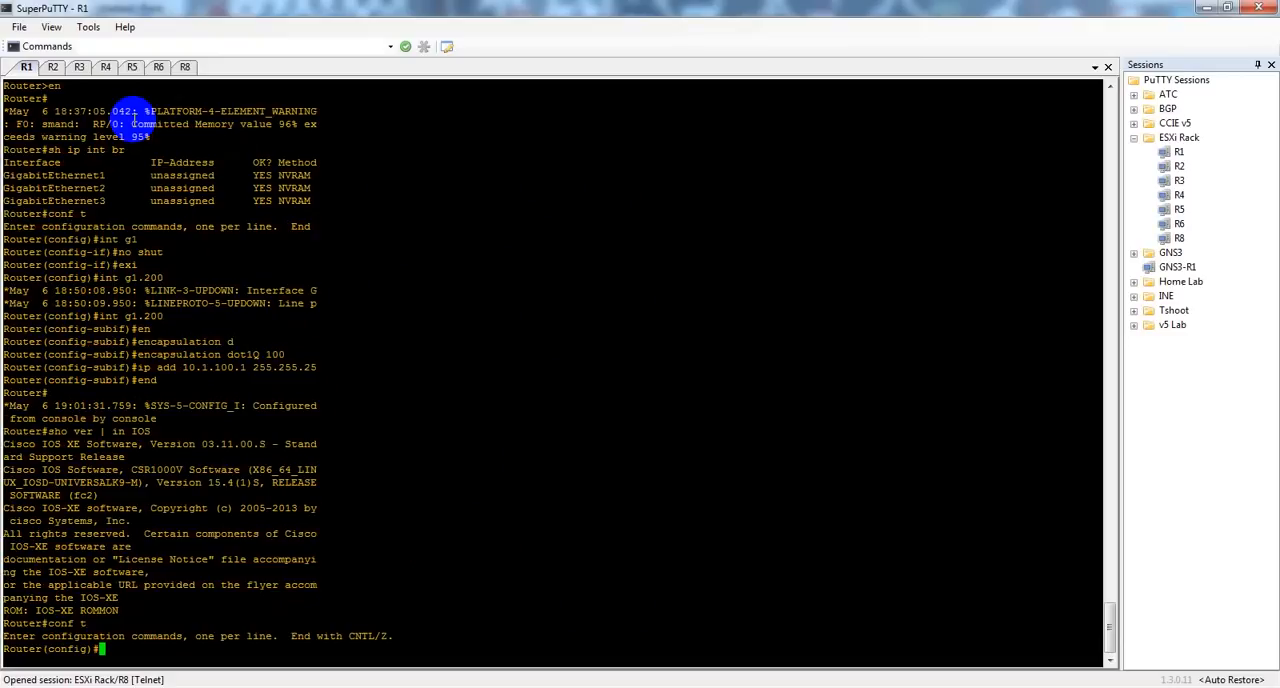
type("do sh ip int b")
type("r")
key("Return")
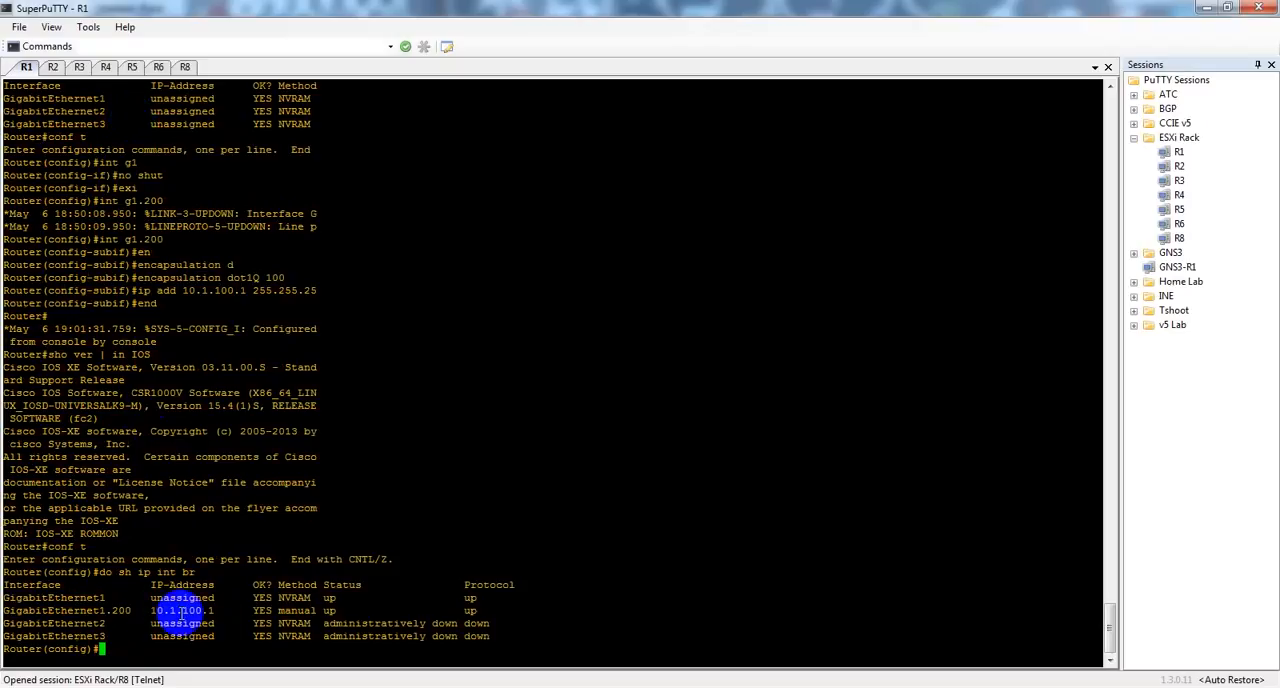
Step: In the R2 session, list the interface IP summary with sh ip int br
left_click(52, 67)
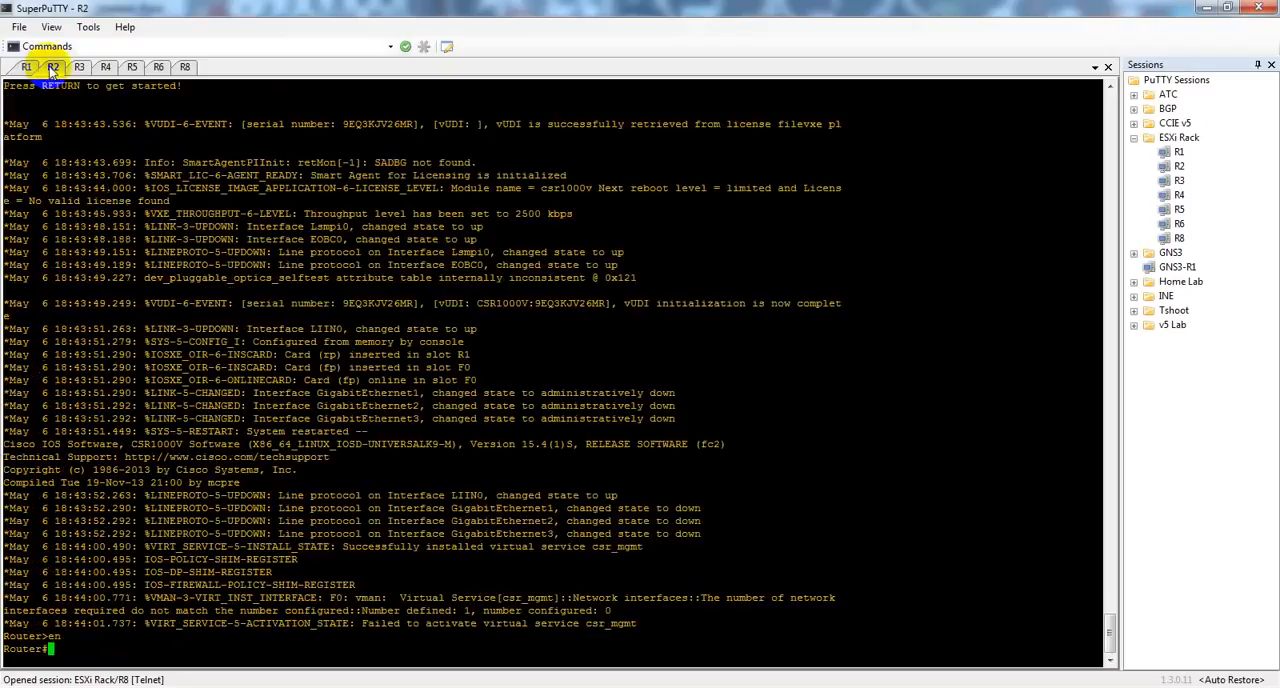
type("sh ip int br")
key("Return")
Step: Enter global configuration on R2 and bring up interface g1 with no shut
type("con ft")
key("Return")
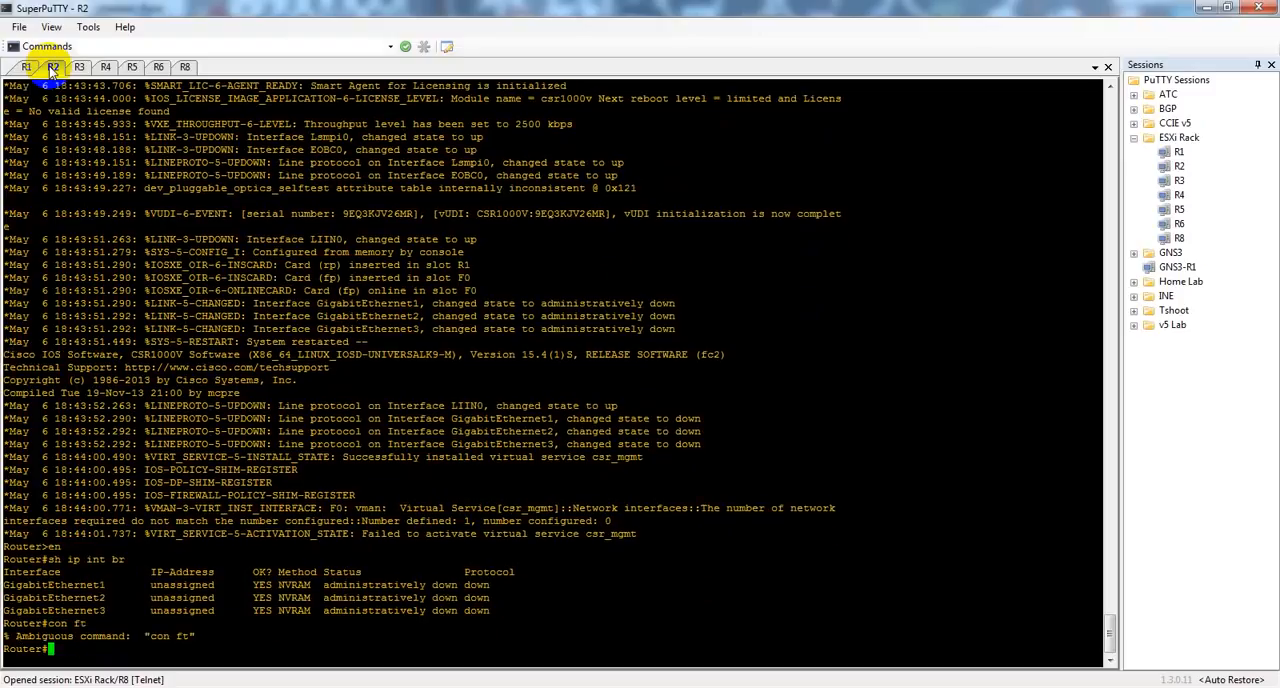
type("conf t")
key("Return")
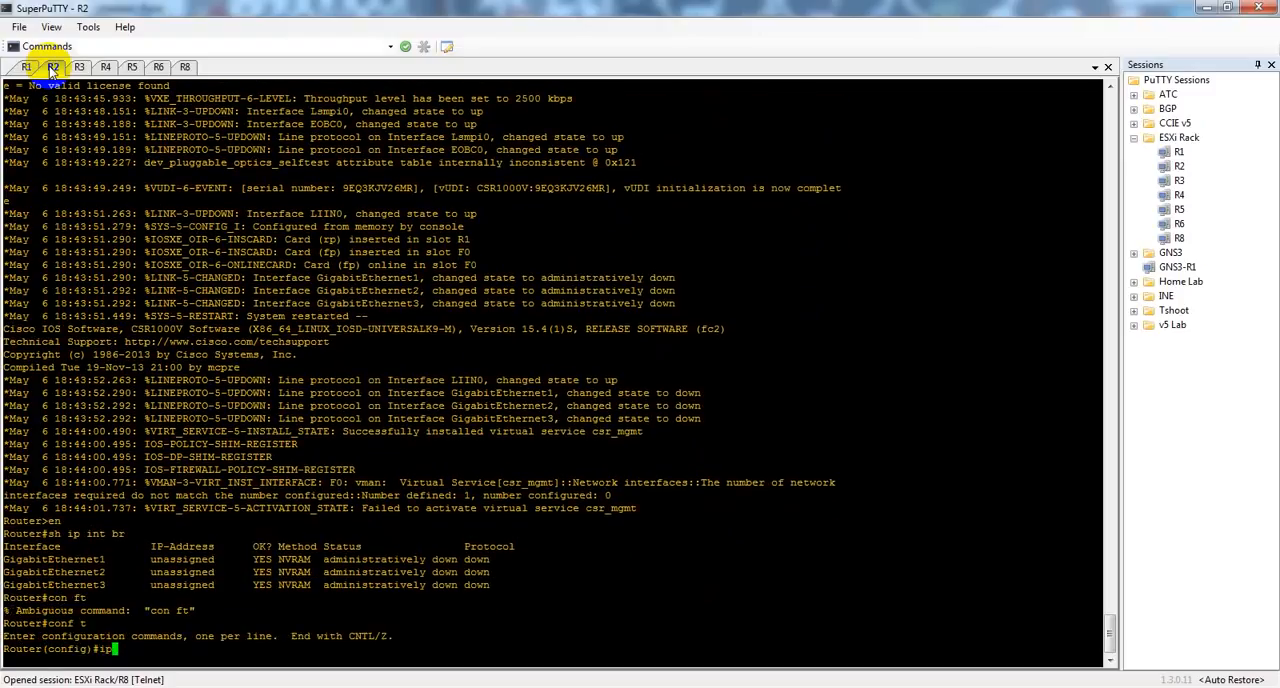
type("int g1")
key("Return")
type("no shut")
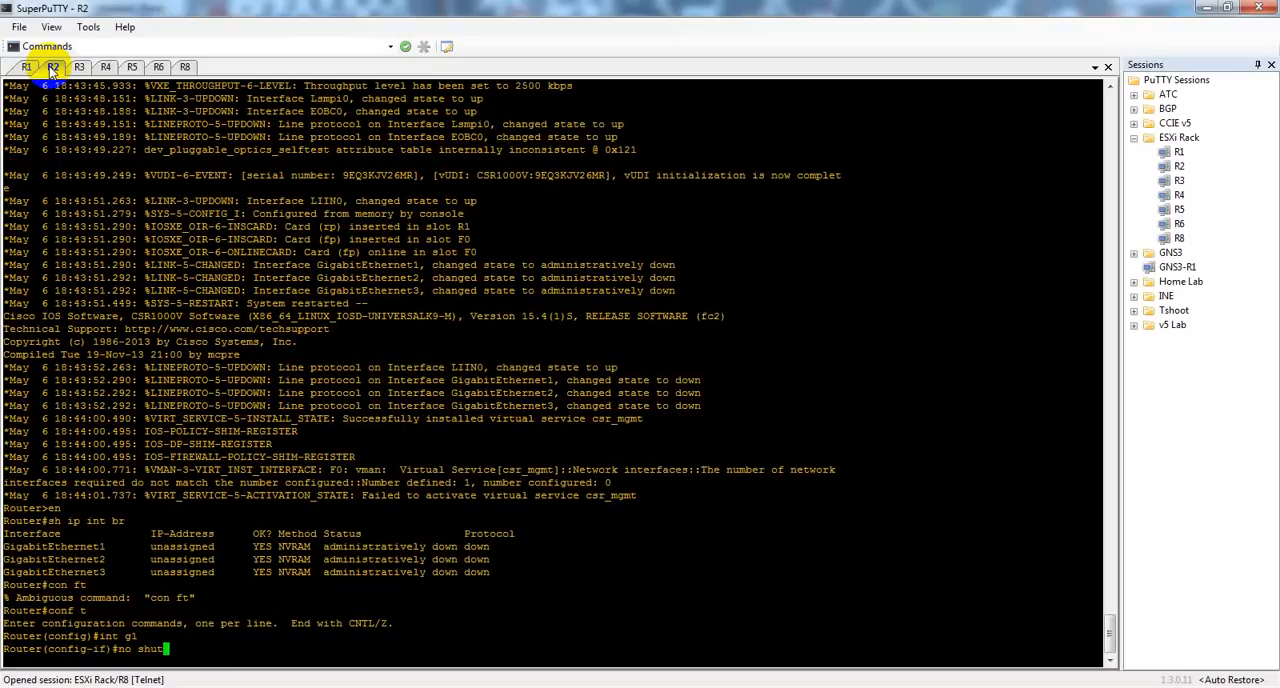
key("Return")
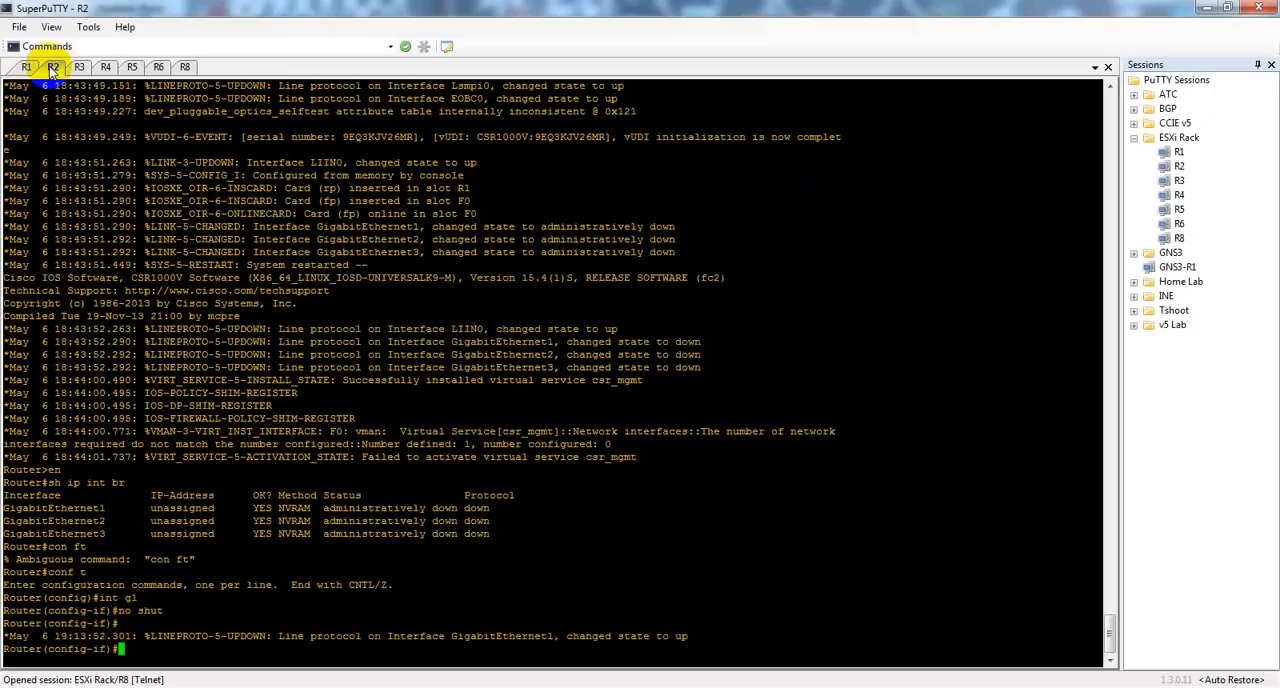
Step: Create subinterface g1.100 on R2 and set its encapsulation to dot1Q 100
type("exi")
key("Return")
type("int")
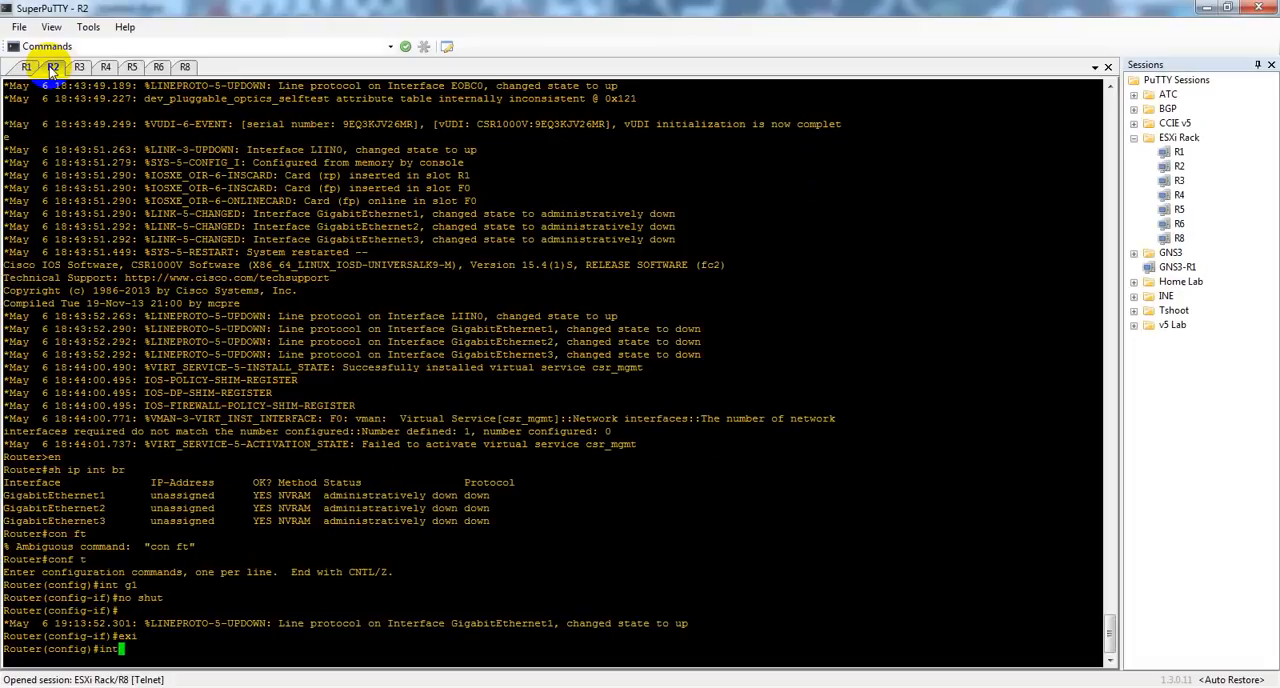
type(" g1.100")
key("Return")
type("en")
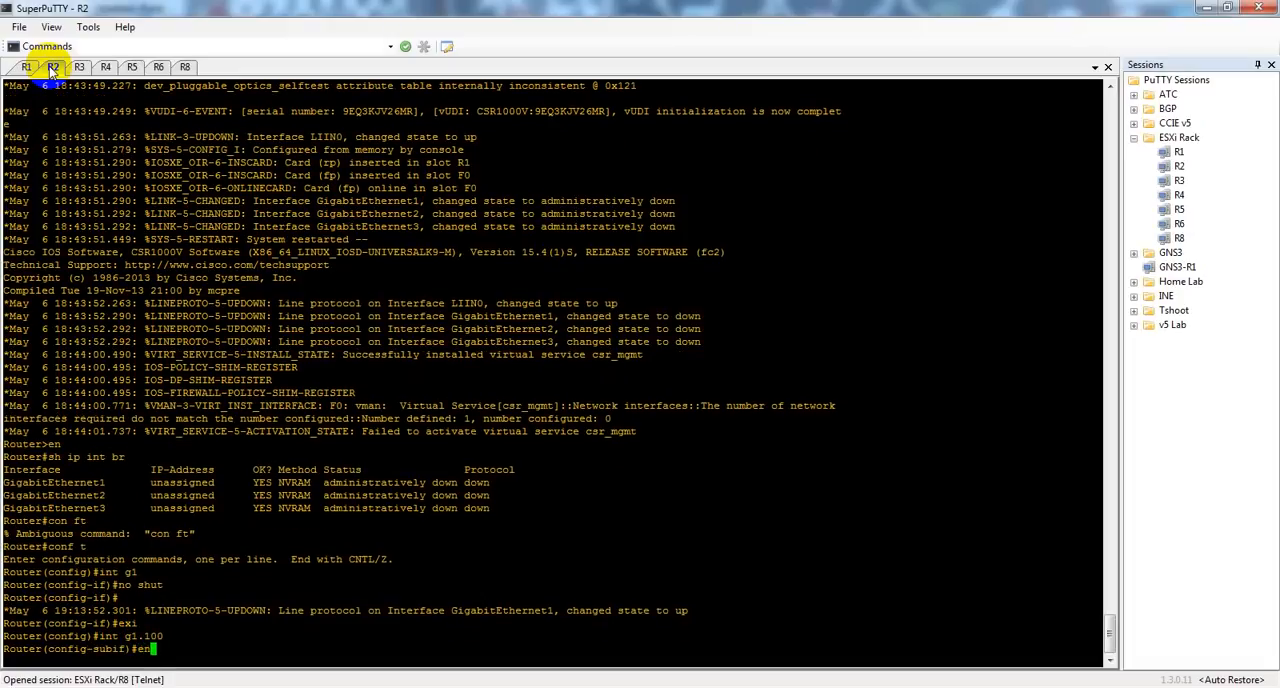
key("Tab")
type("do")
key("Tab")
type("100")
key("Return")
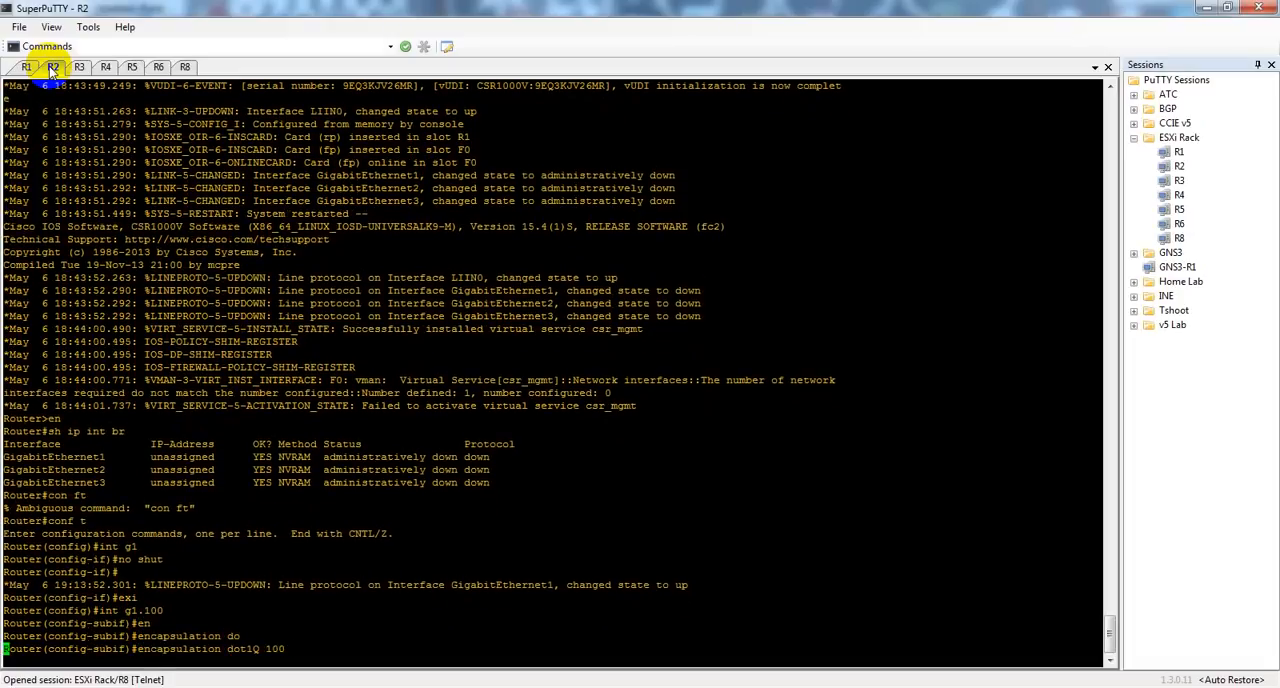
Step: Check R1's addressing and assign 10.1.100.2 255.255.255.0 to R2's g1.100 subinterface
type("ip add ")
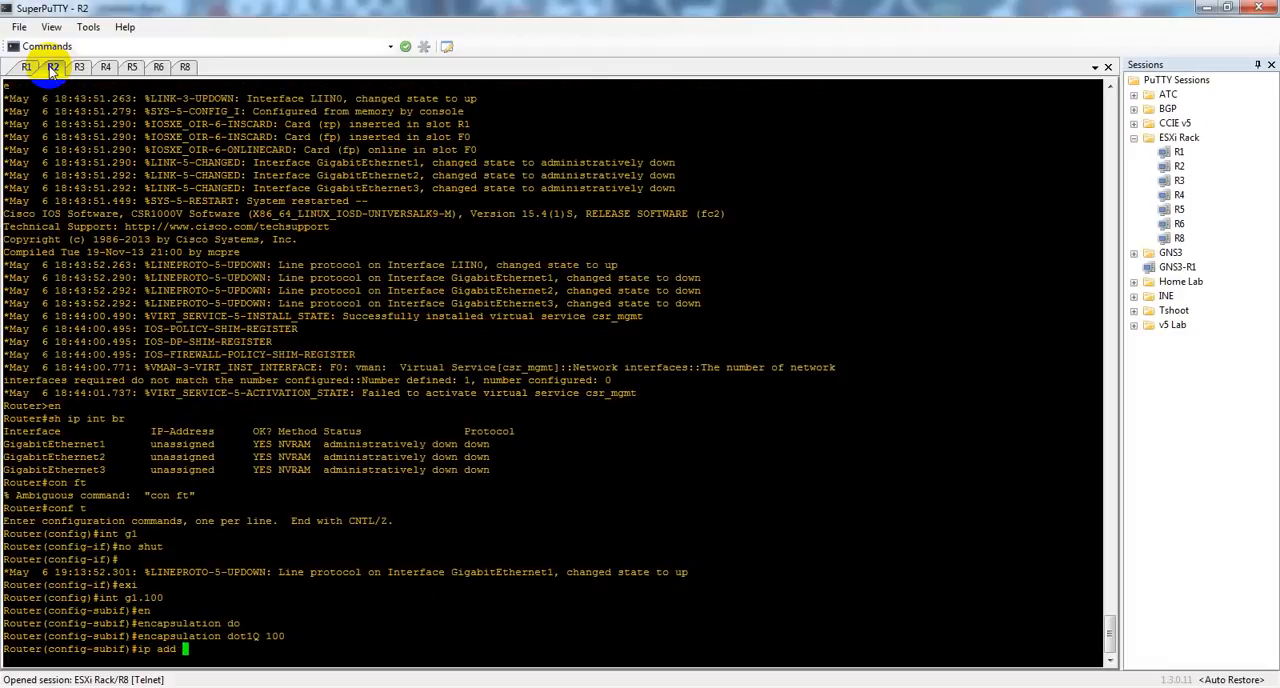
type("10.1.100.2")
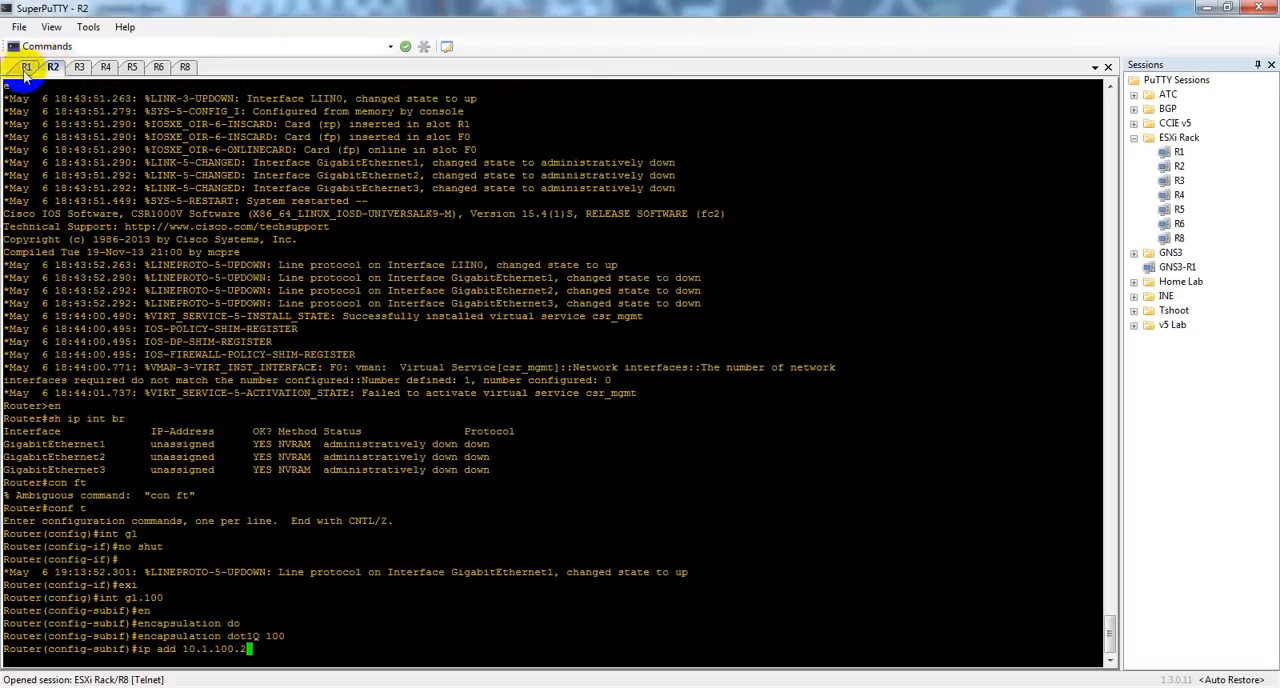
left_click(26, 67)
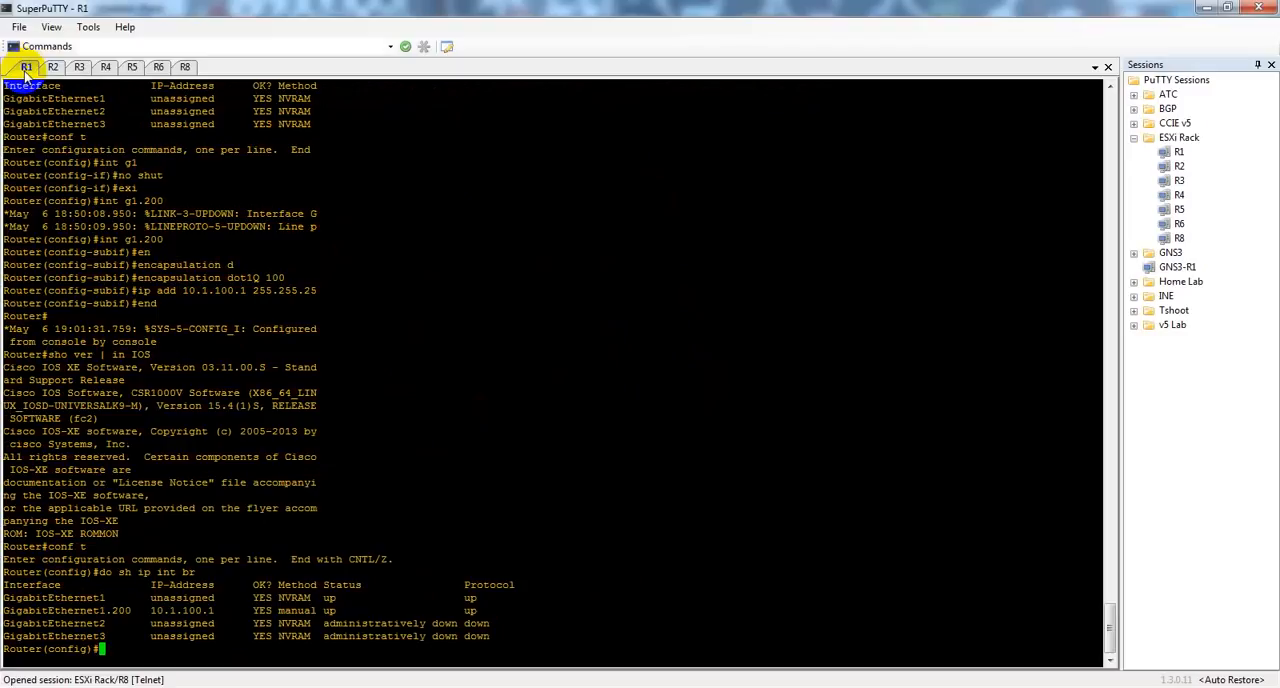
left_click(53, 67)
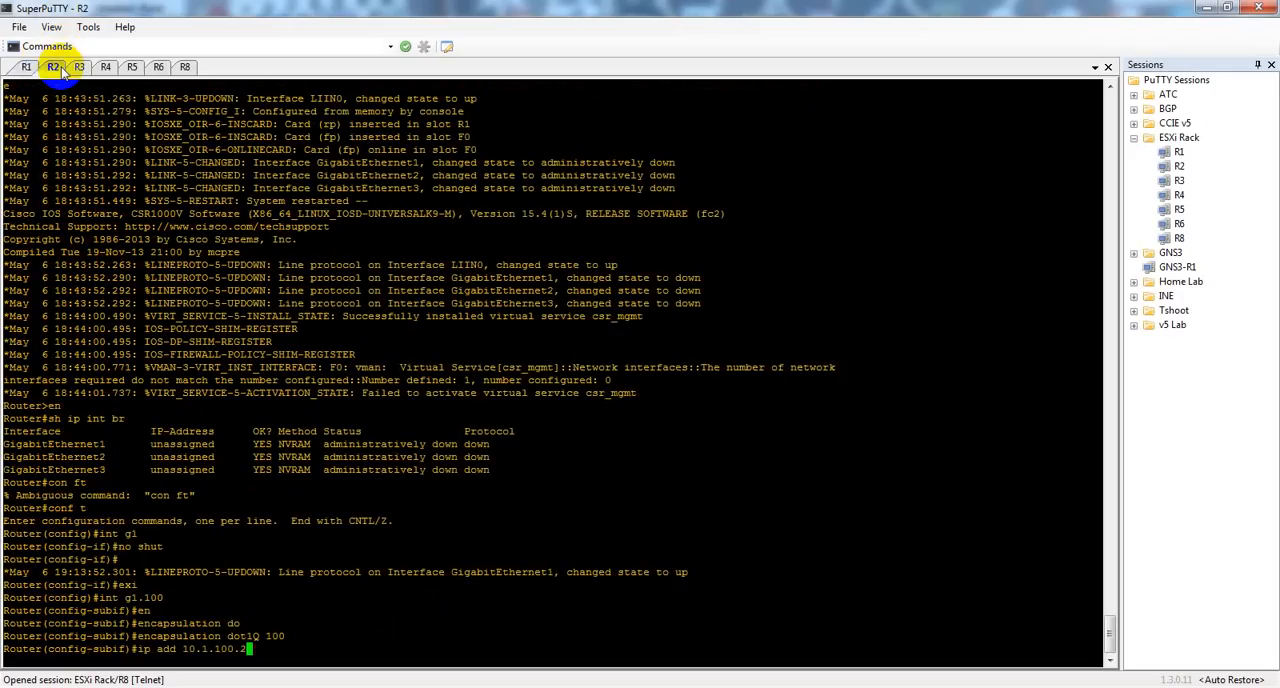
type("255.255.255.0")
key("Return")
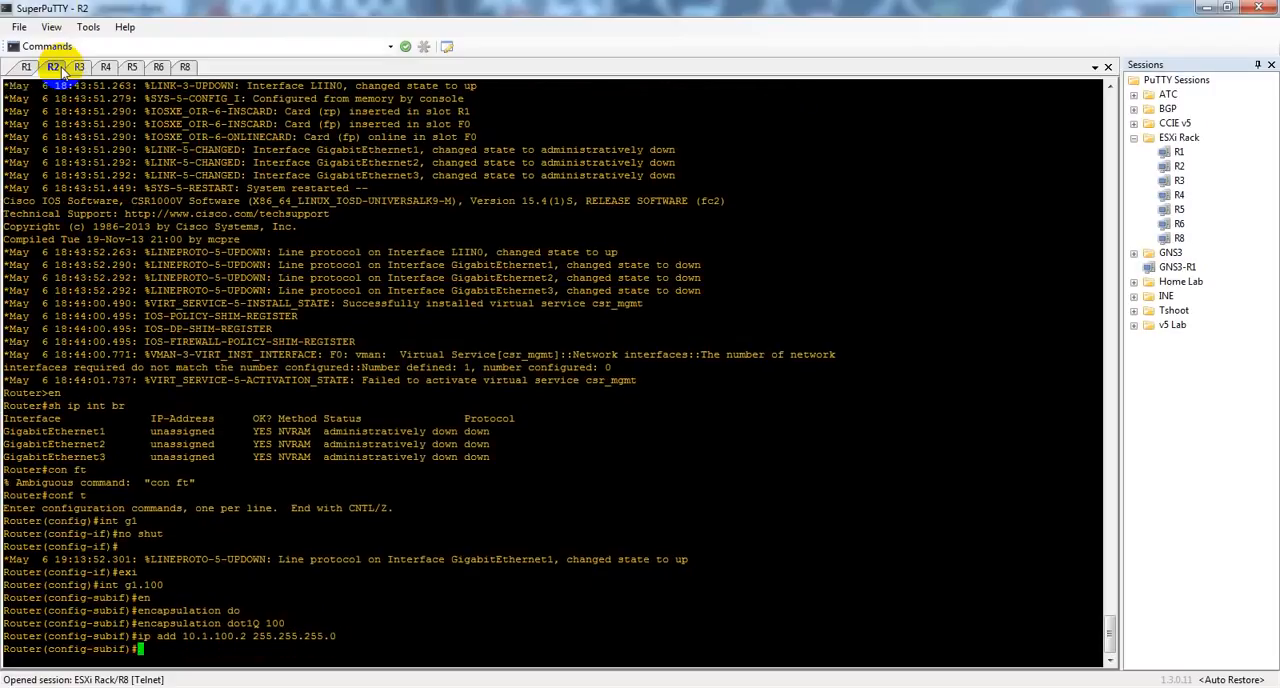
Step: Leave configuration mode on R2 and ping R1 at 10.1.100.1
type("exi")
key("Return")
type("end")
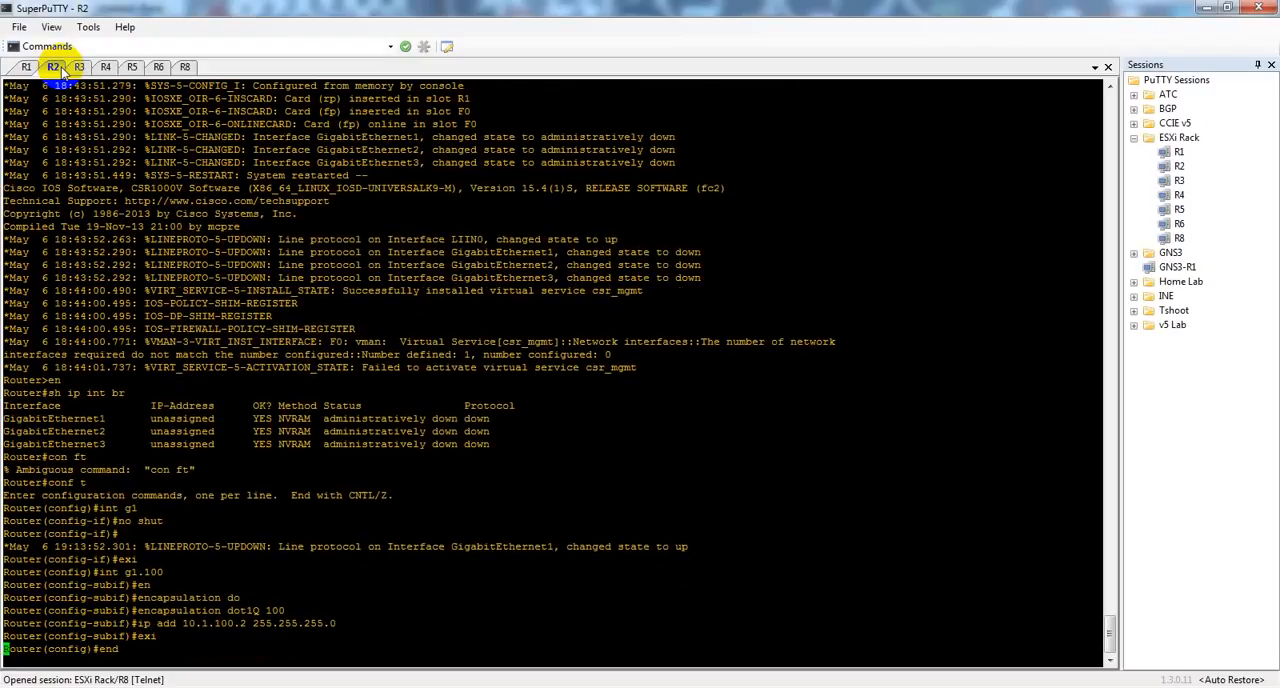
key("Return")
type("ping ")
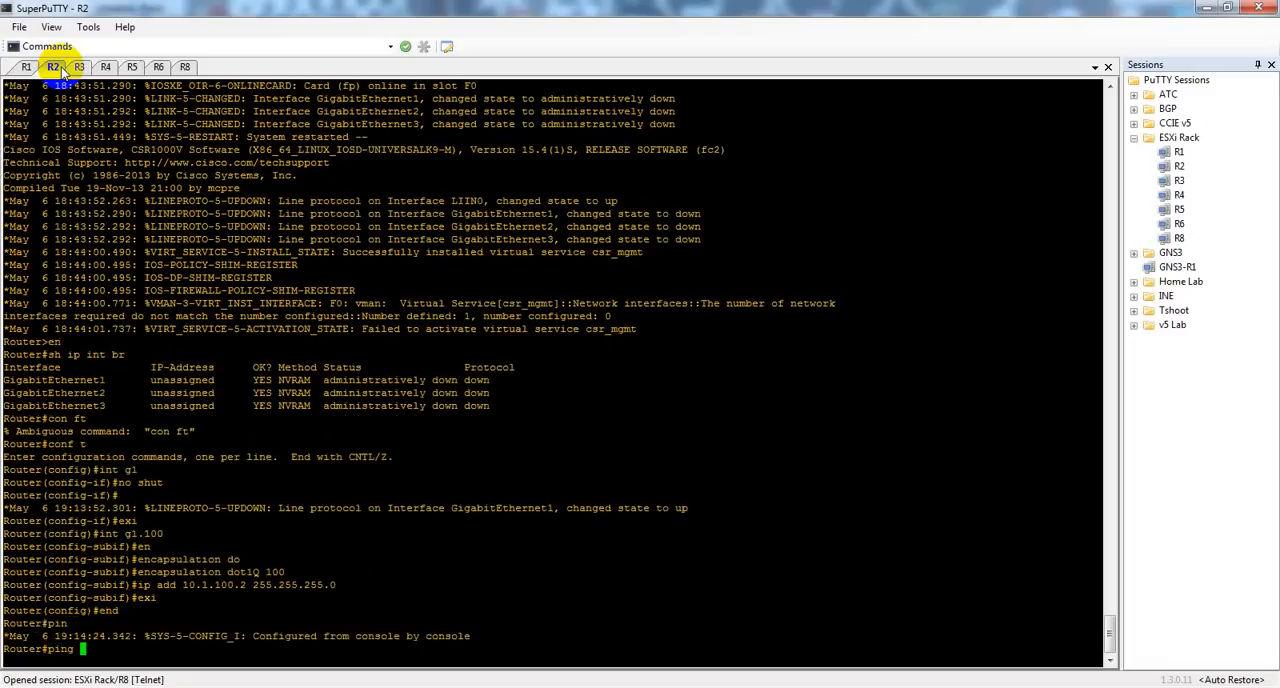
type("10.1.100.1")
key("Return")
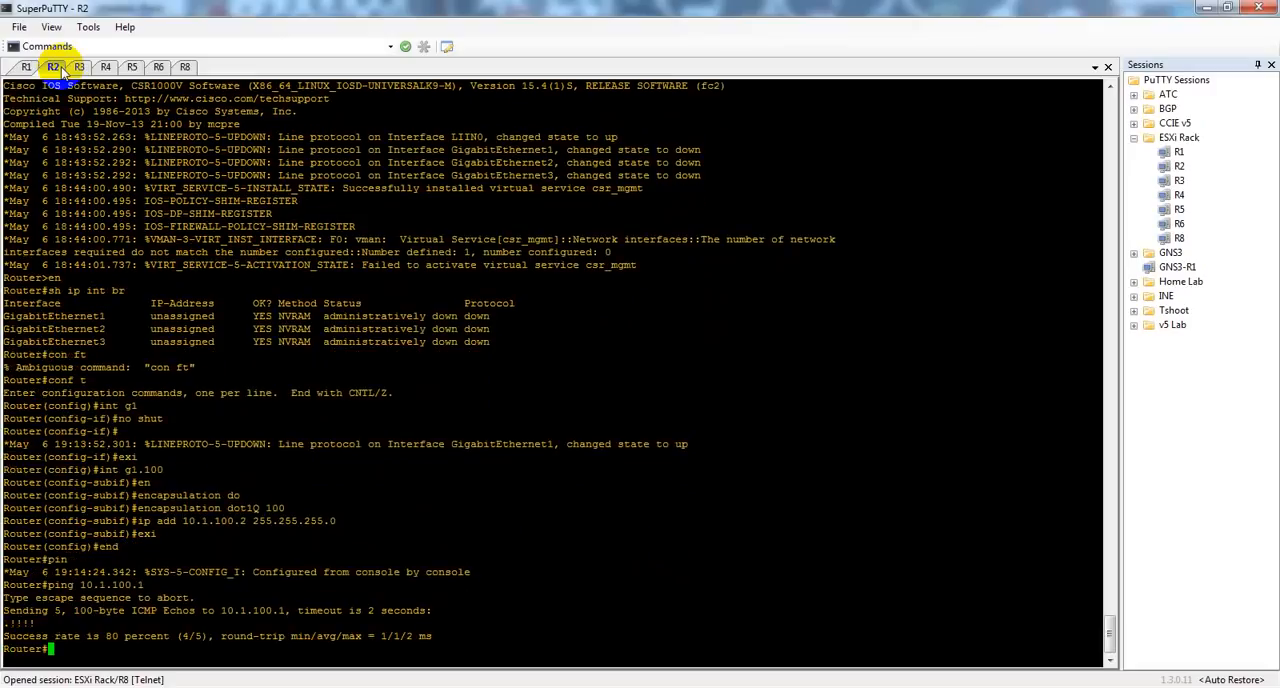
Step: Try to telnet from R2 to R1 at 10.1.100.1
type("telnet 10.1.100.1")
key("Return")
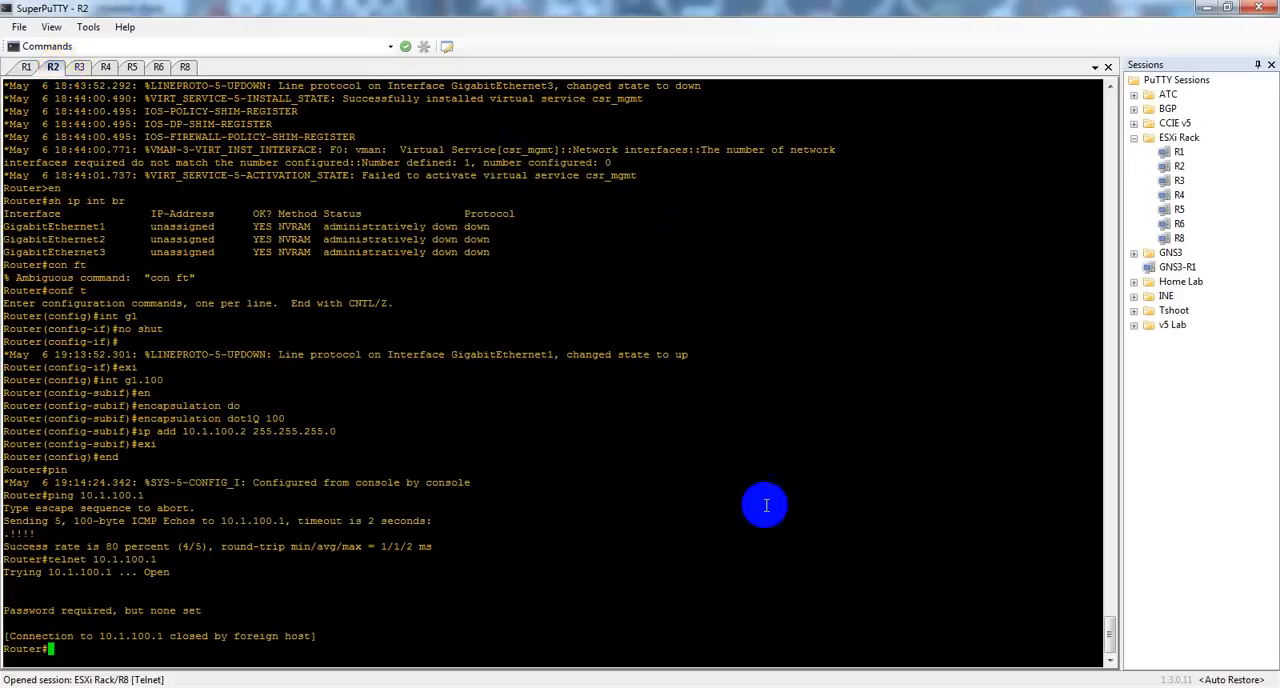
Step: Switch to the Paint sketch and draw a down arrow beside the first router's link and an up arrow beside the second's
left_click(983, 687)
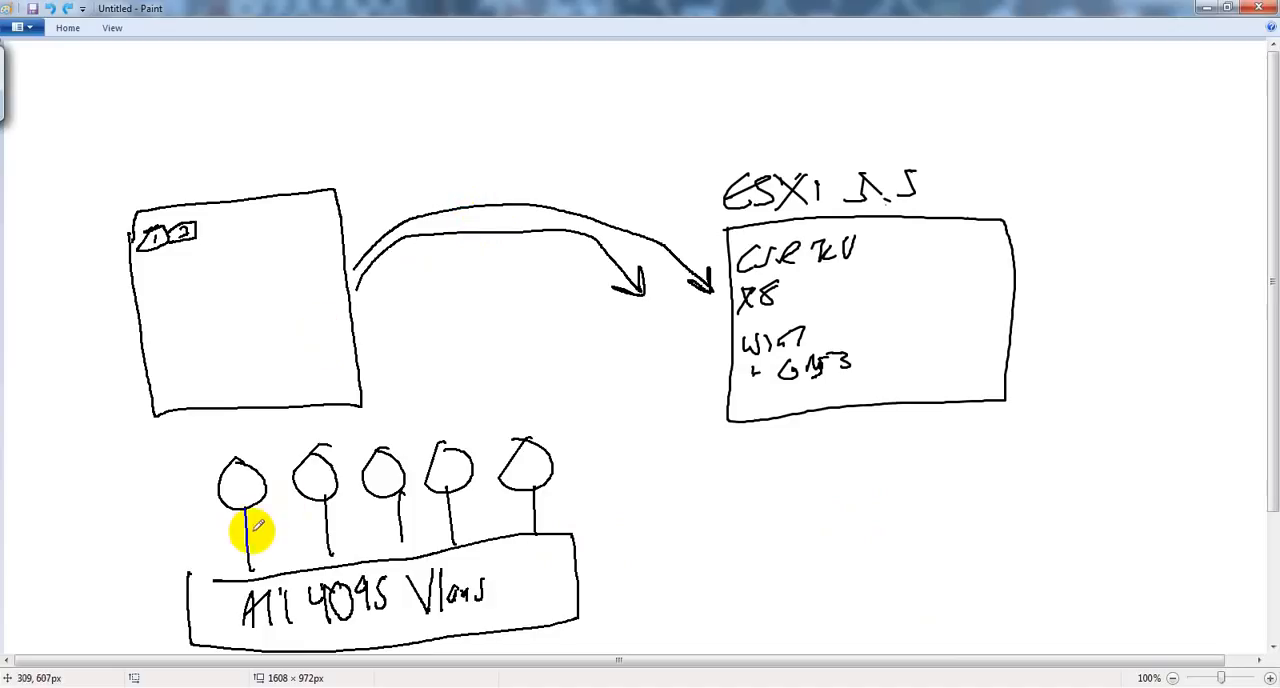
mouse_move(266, 546)
left_mouse_down()
mouse_move(315, 513)
mouse_move(322, 524)
left_mouse_up()
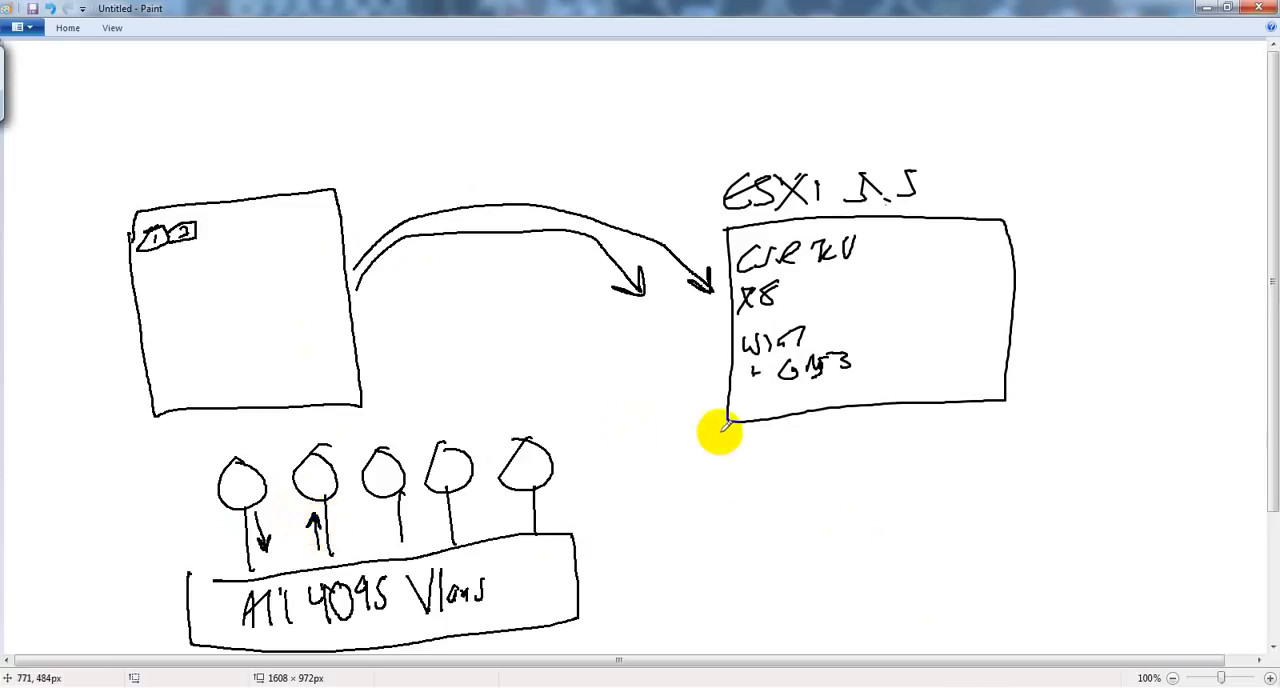
left_click_drag(747, 434, 753, 435)
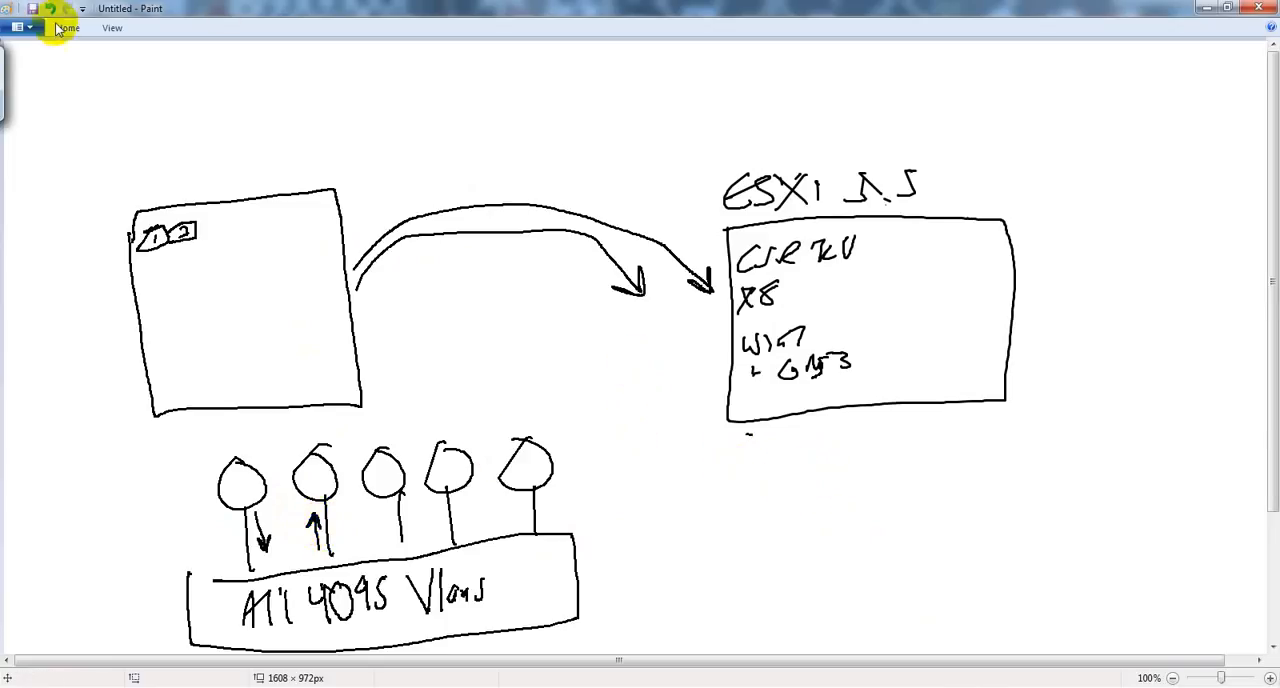
Step: Open the recent INE CCIE v5 Topology picture in Paint and underline the G1.45 labels at R4 and R5
key("super")
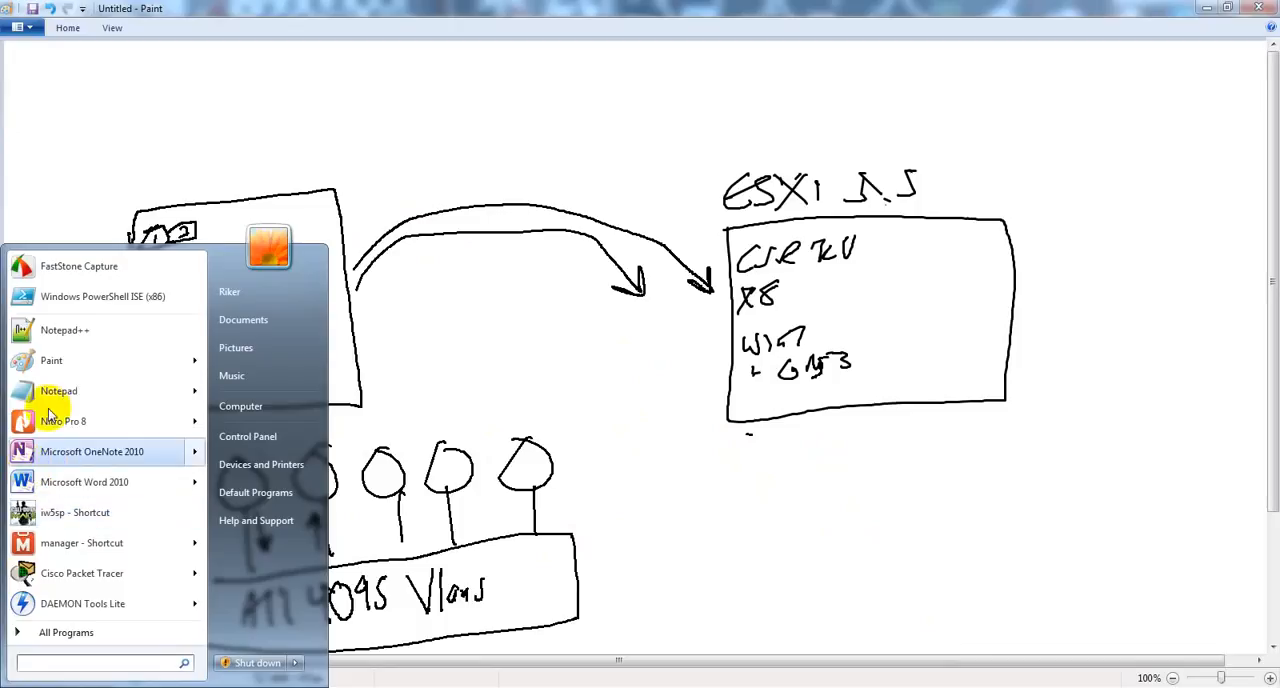
mouse_move(70, 362)
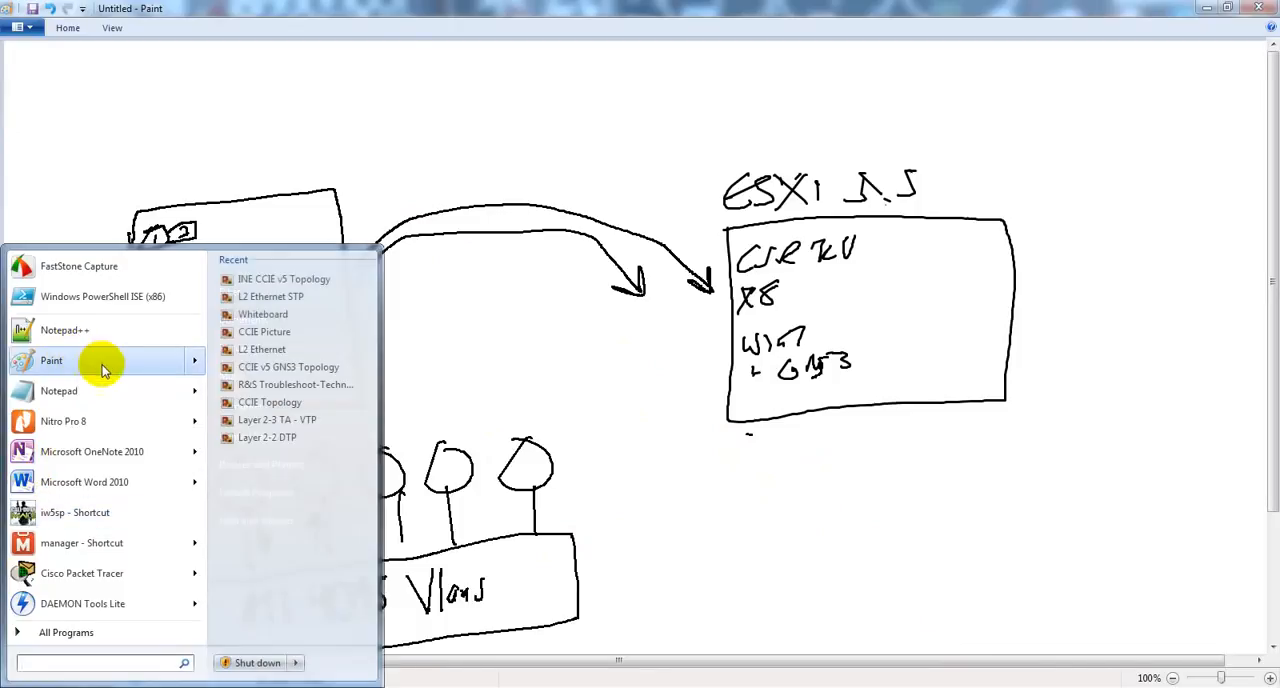
left_click(295, 277)
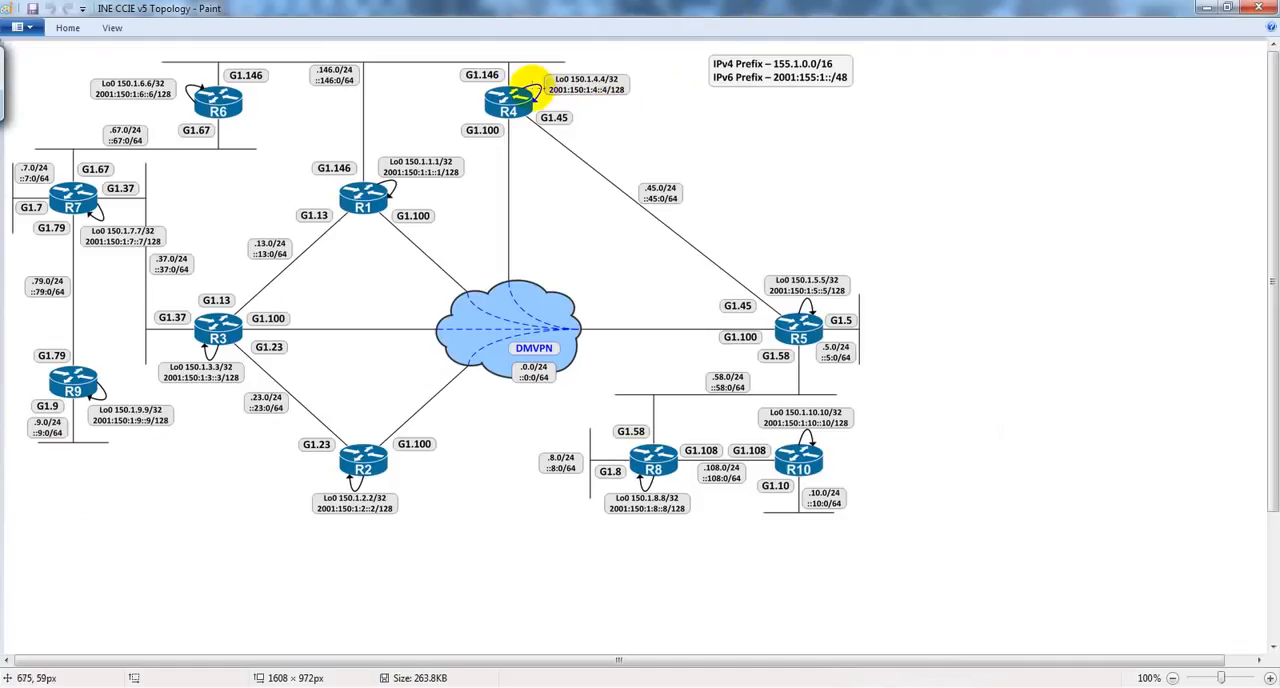
left_click_drag(565, 128, 573, 126)
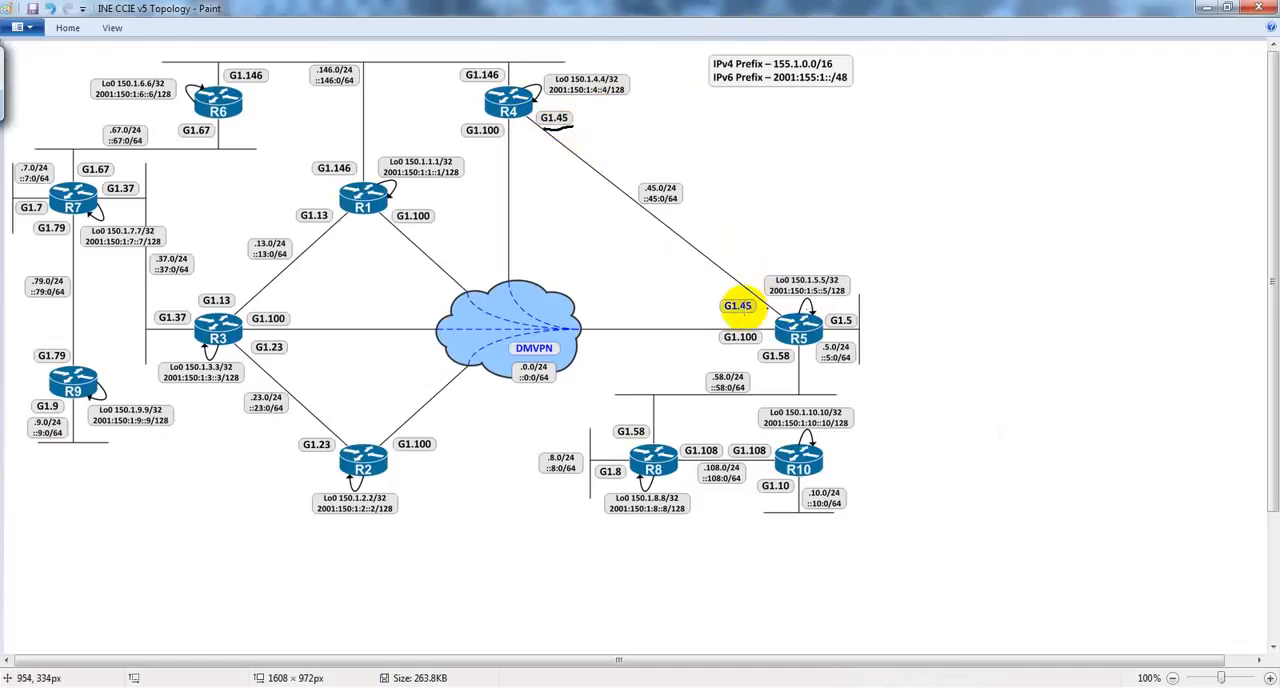
left_click_drag(722, 313, 768, 312)
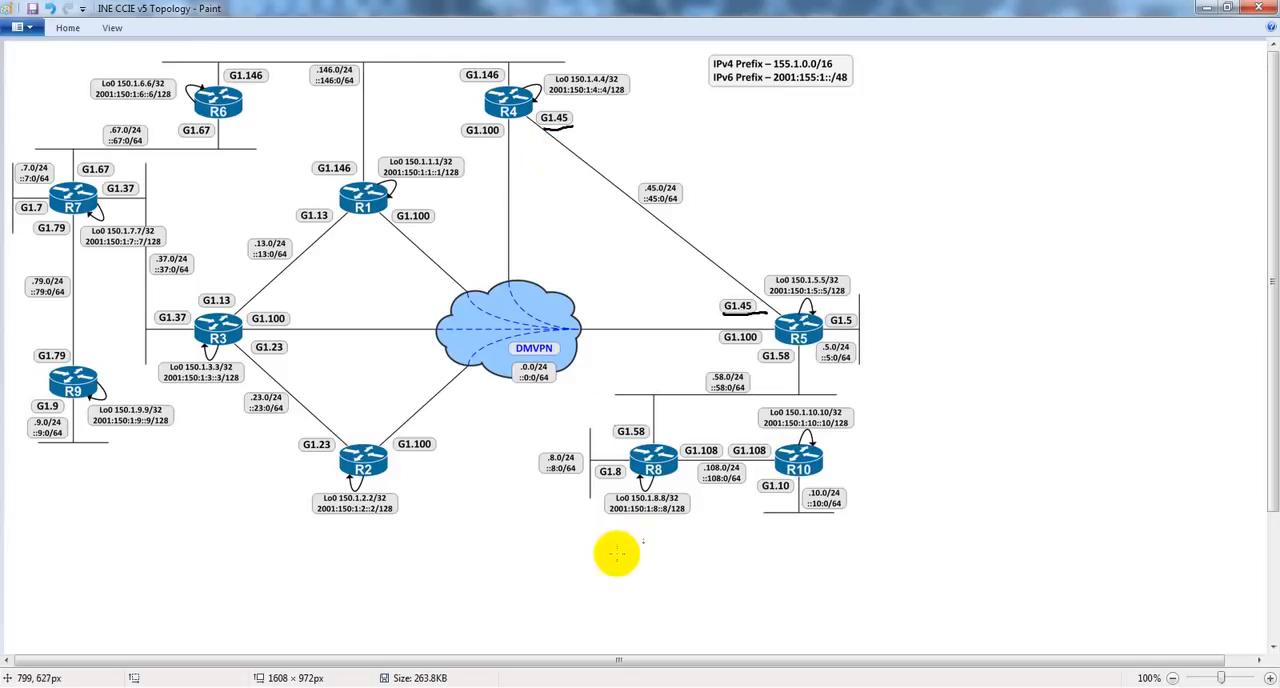
Step: Switch to the vSphere Client and review the ESXi host's resource allocation and summary
left_click(771, 687)
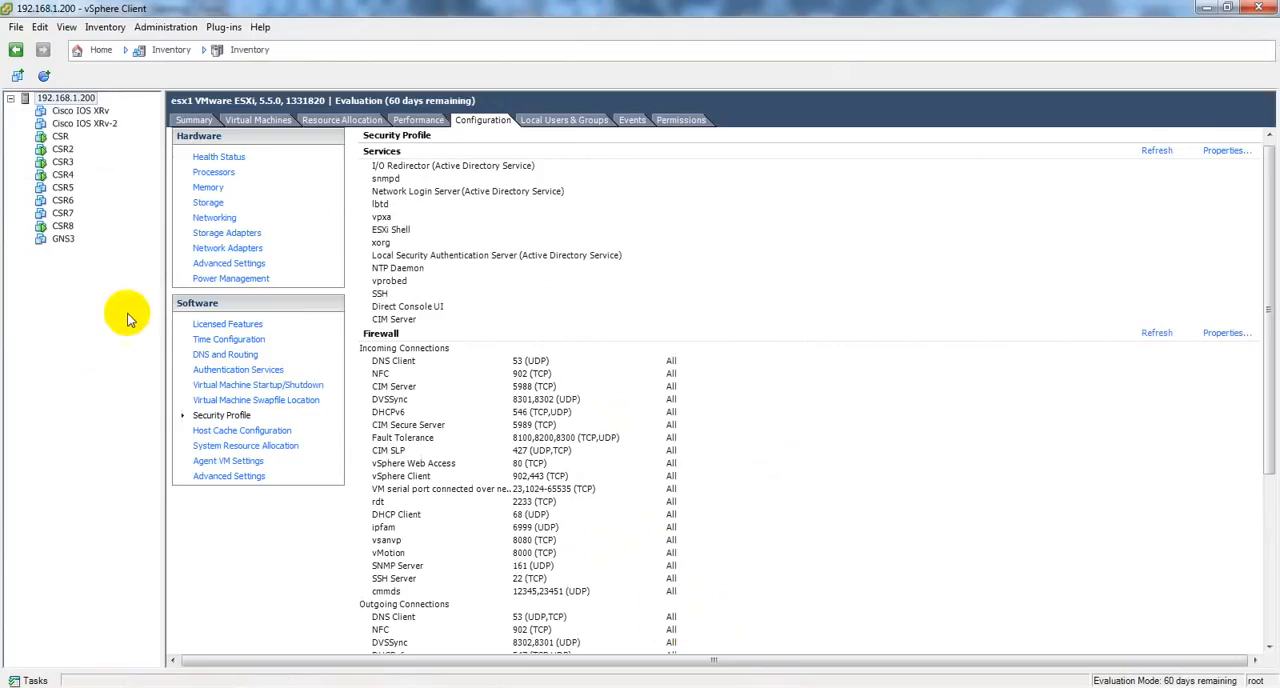
left_click(60, 240)
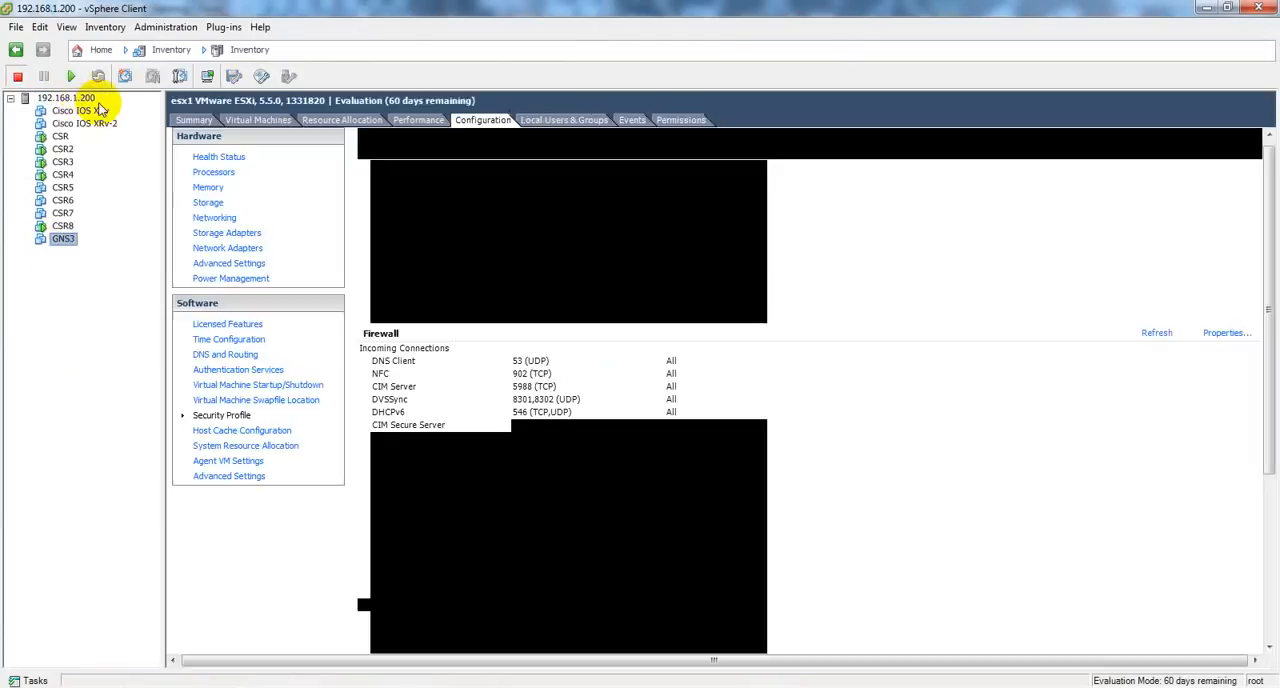
left_click(70, 98)
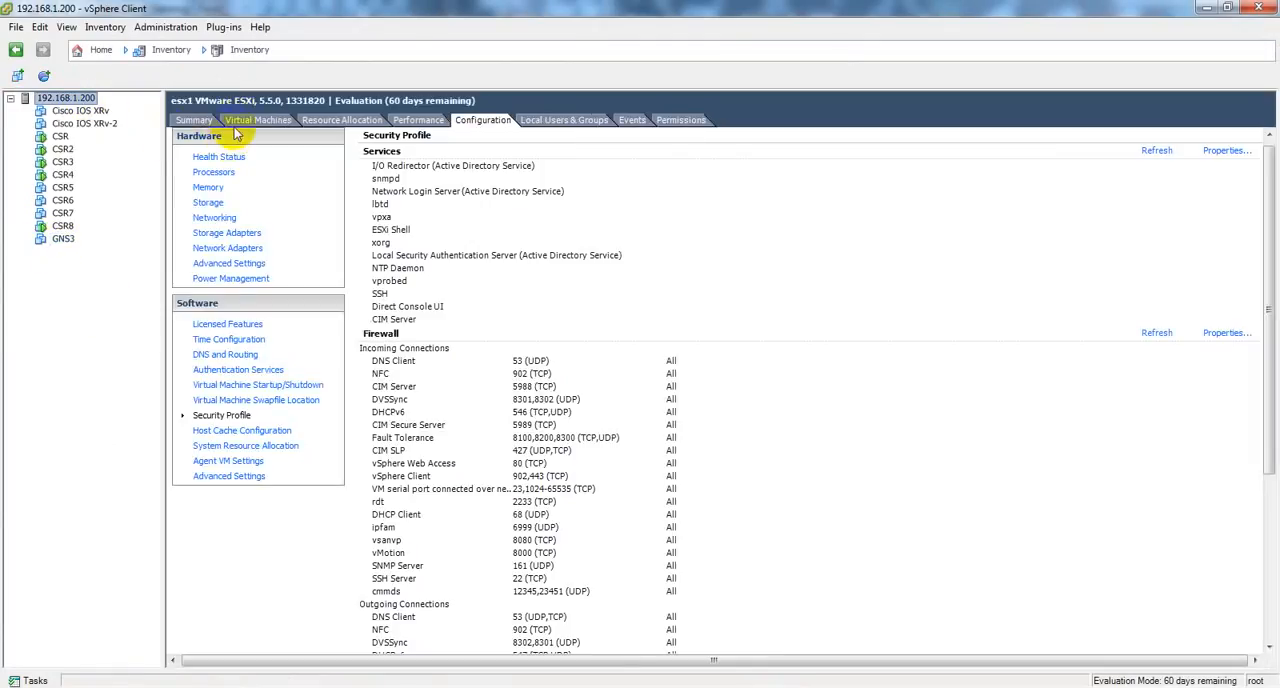
left_click(337, 120)
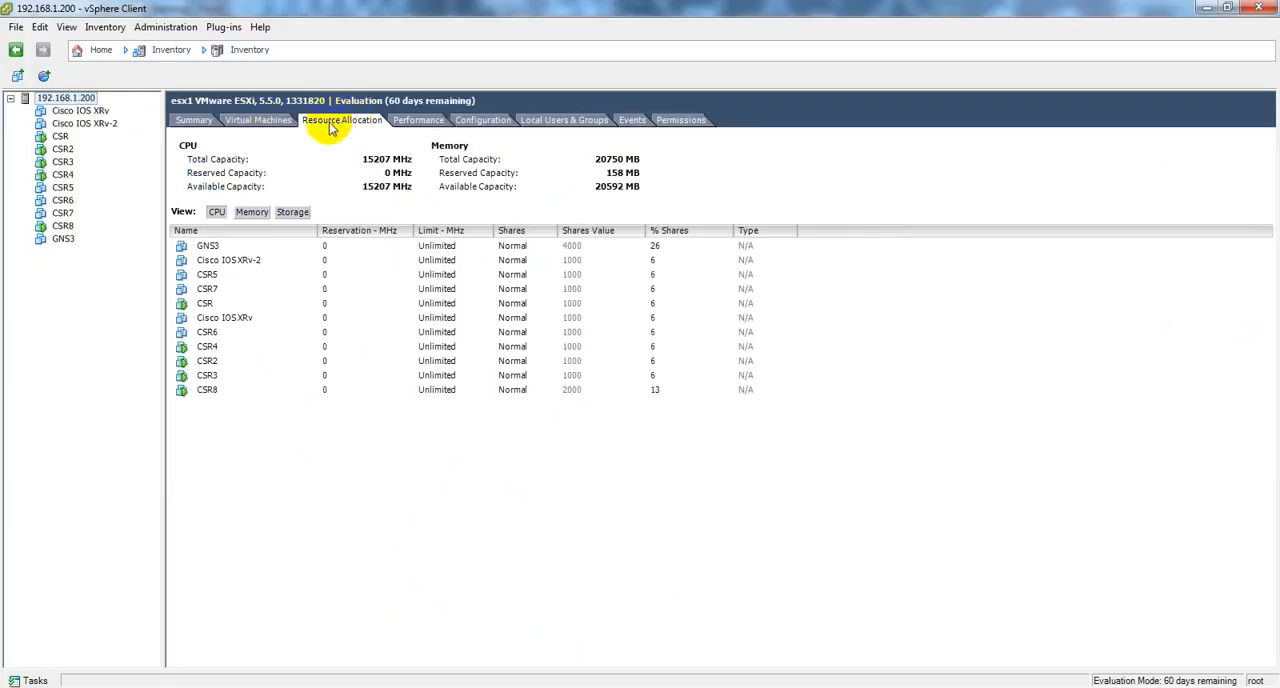
left_click(196, 121)
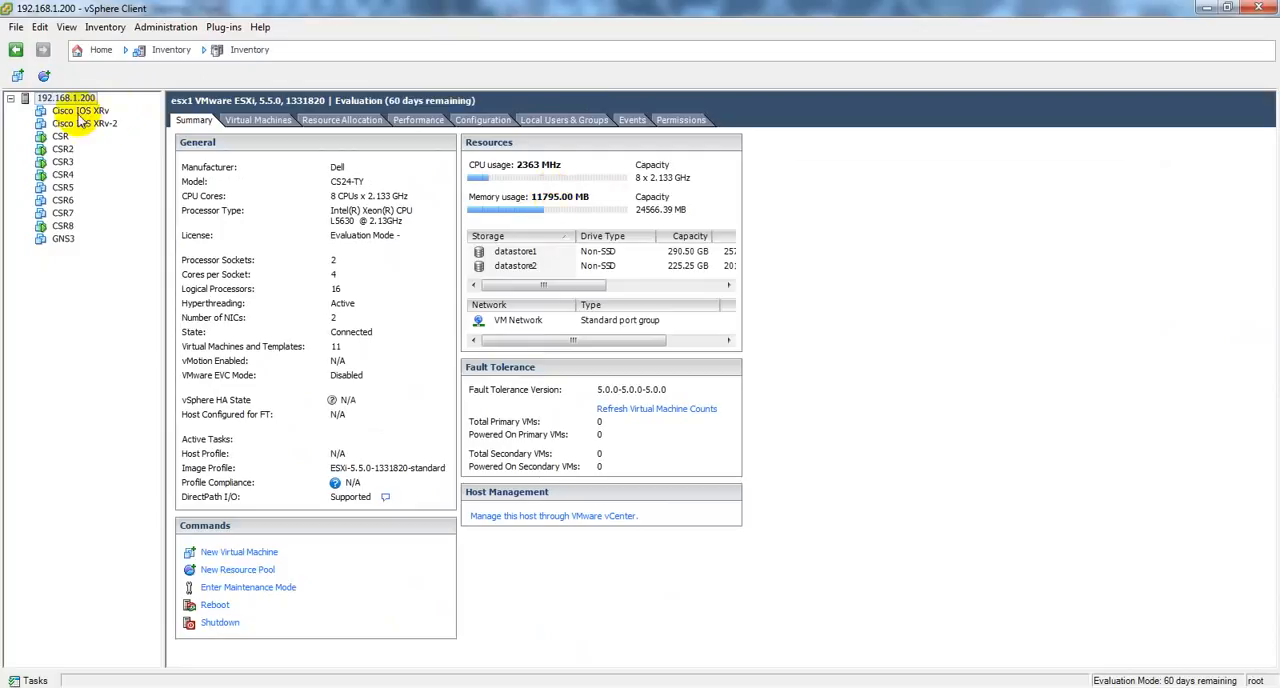
Step: Power on the Cisco IOS XRv virtual machine and view its console
left_click(79, 111)
right_click(79, 117)
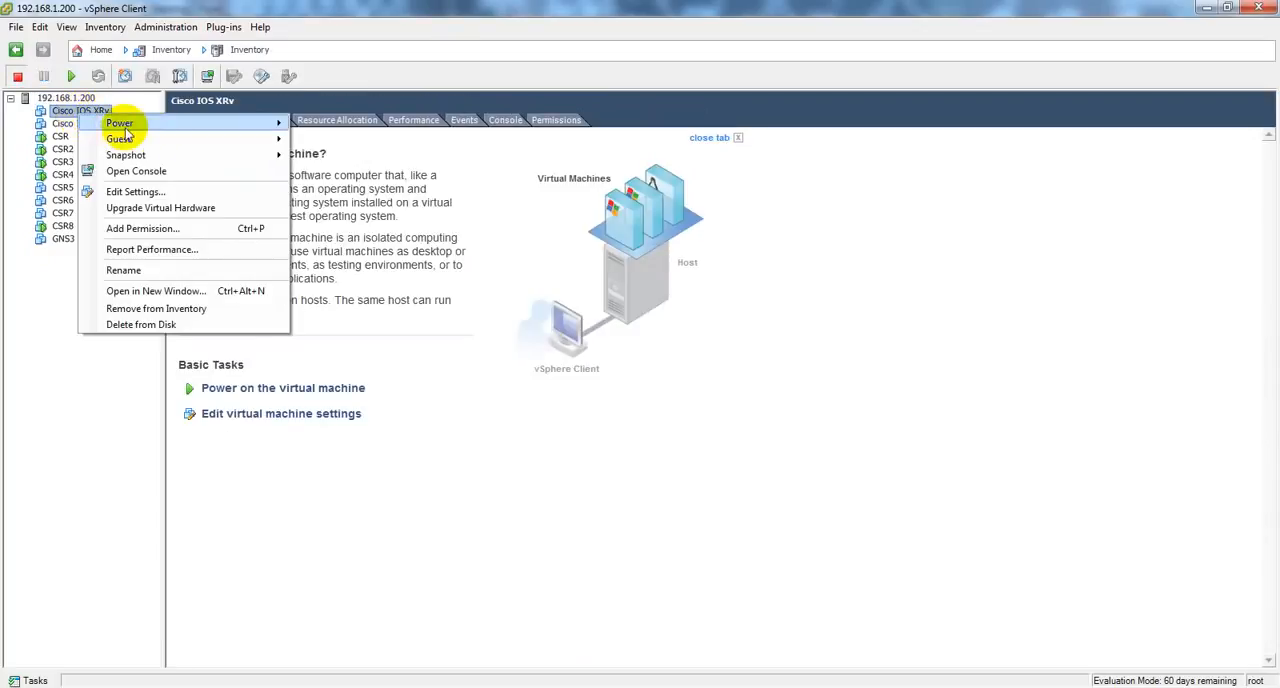
mouse_move(280, 122)
left_click(332, 127)
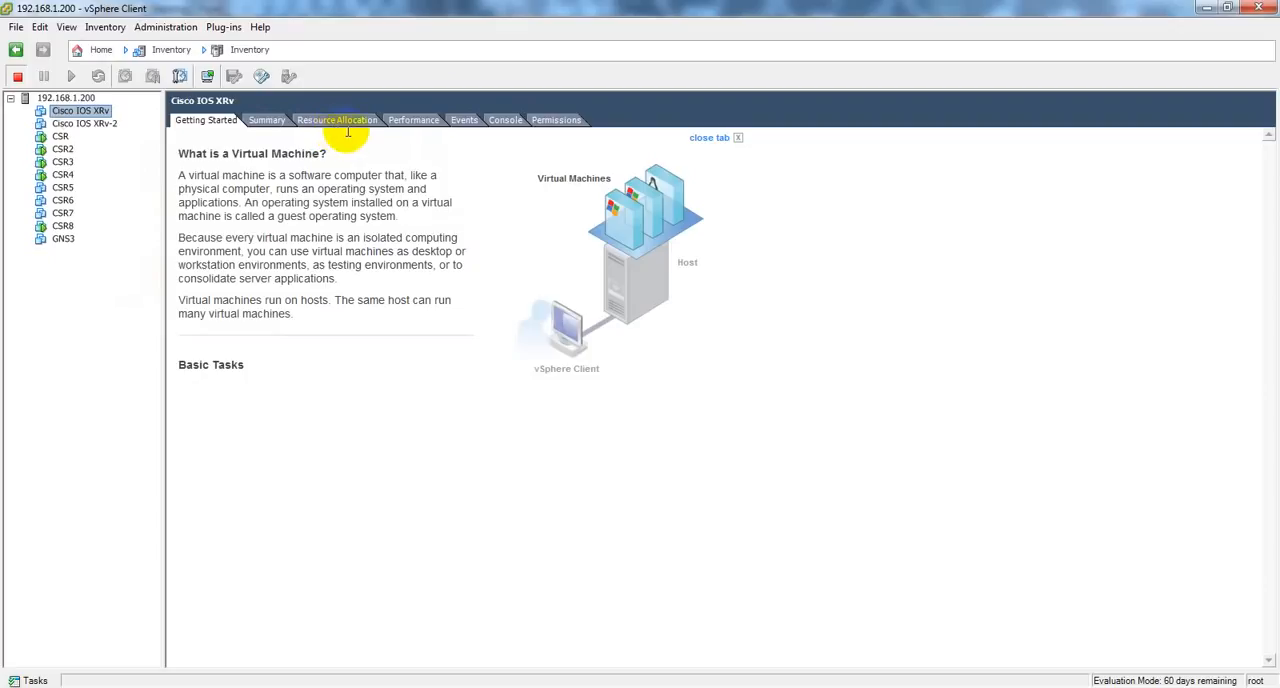
left_click(506, 120)
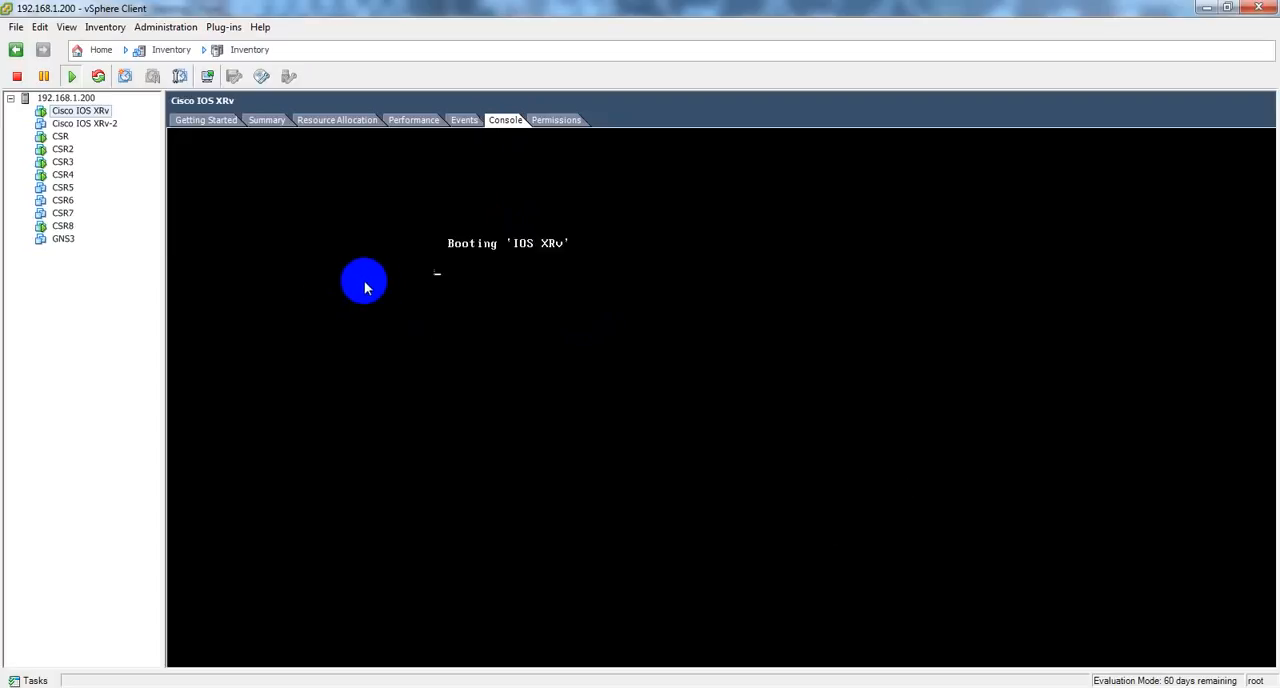
Step: Inspect the serial port's telnet address in the Cisco IOS XRv virtual machine's settings and return to SuperPuTTY
right_click(82, 110)
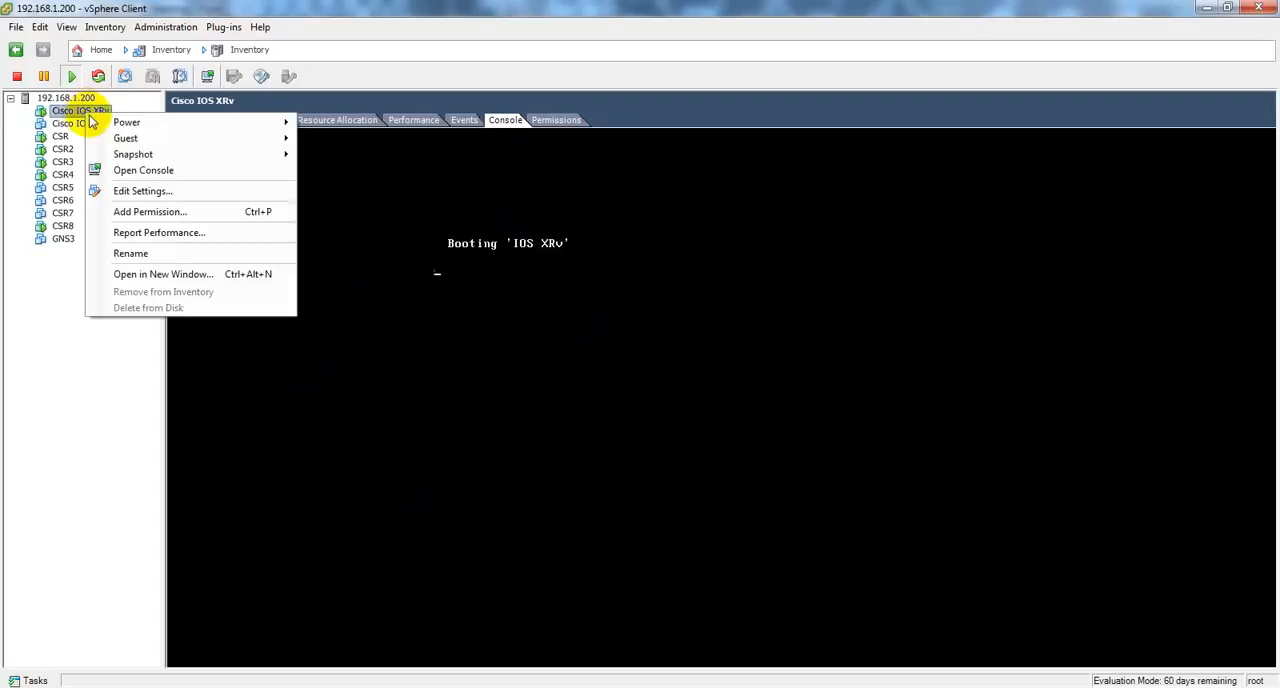
left_click(163, 191)
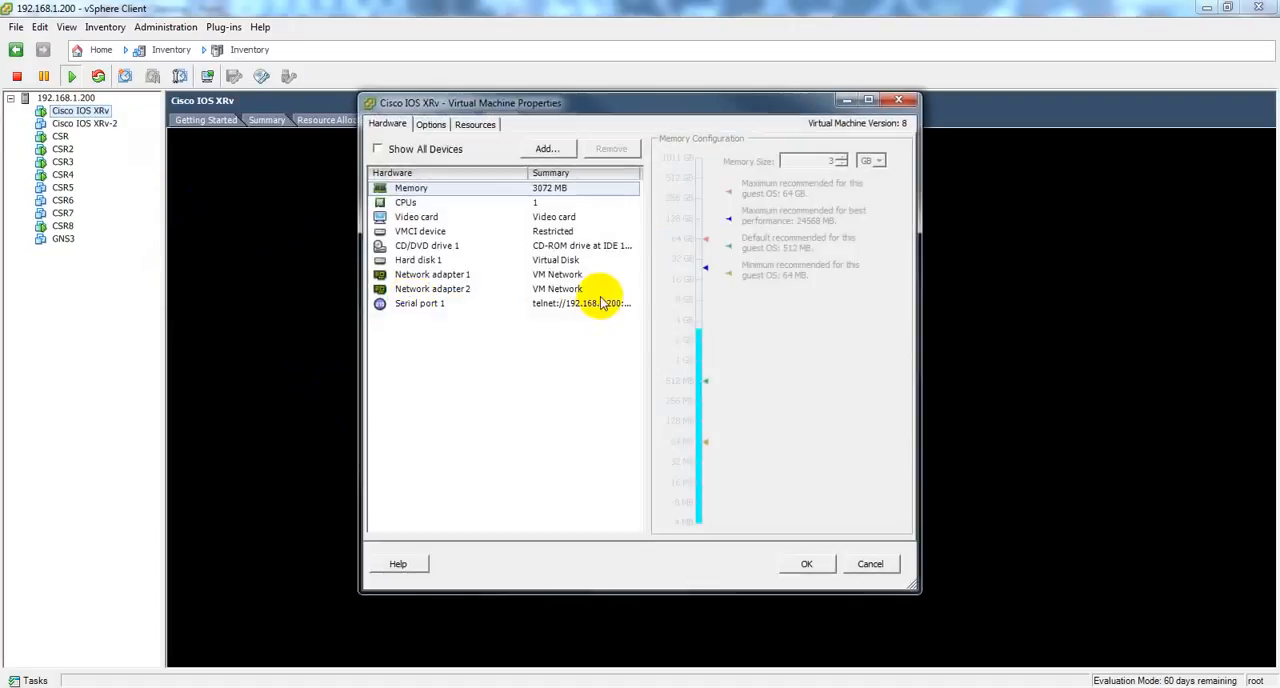
left_click(590, 289)
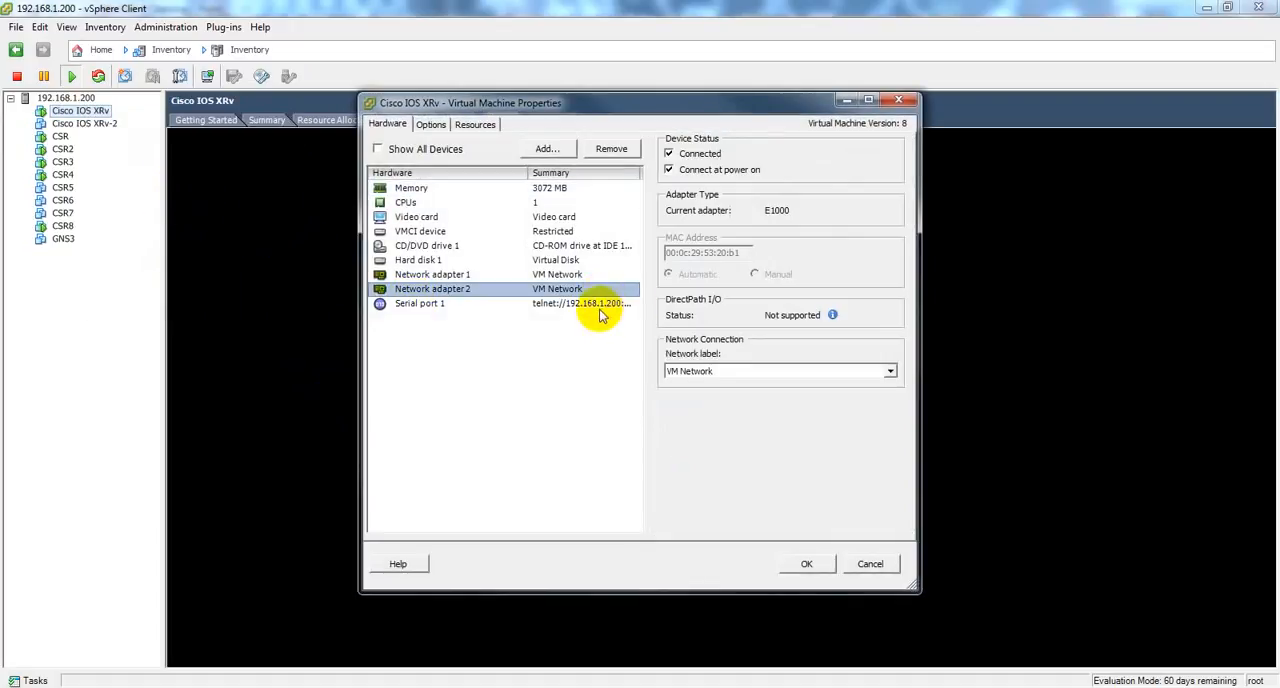
left_click(600, 303)
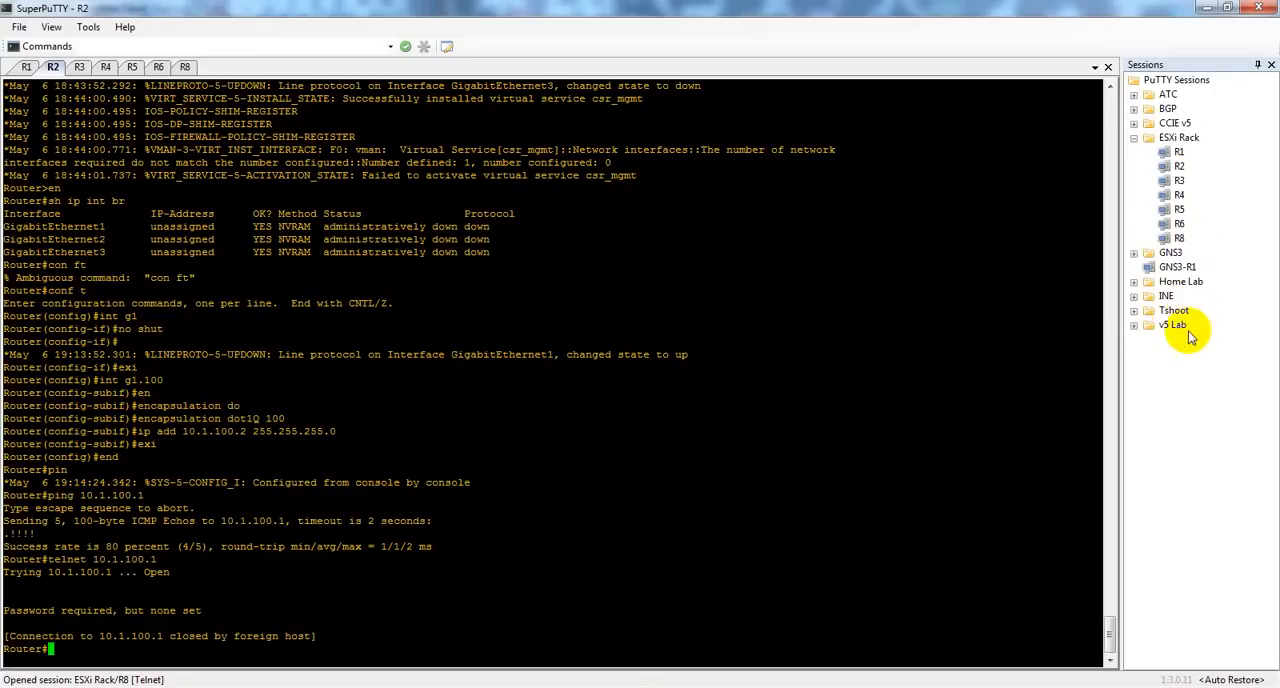
Step: Start a new session in the ESXi Rack folder named XR1 with host address 192.168.1.200
left_click(1175, 143)
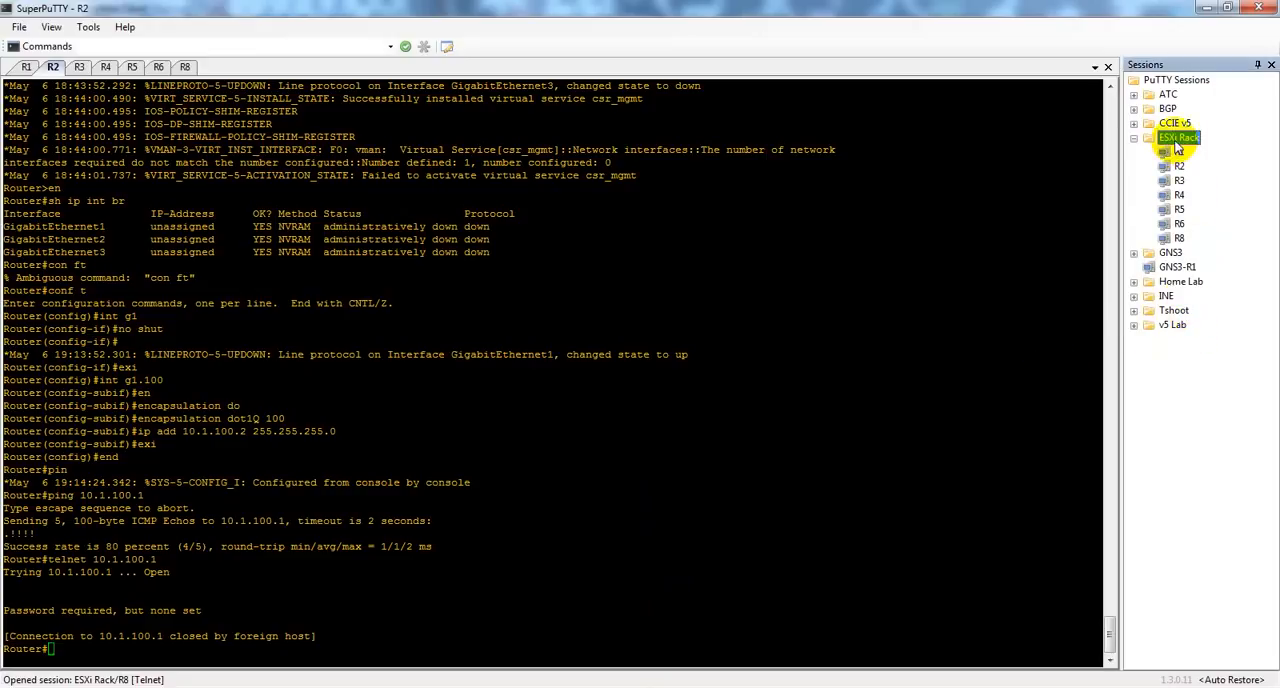
right_click(1177, 145)
left_click(1190, 152)
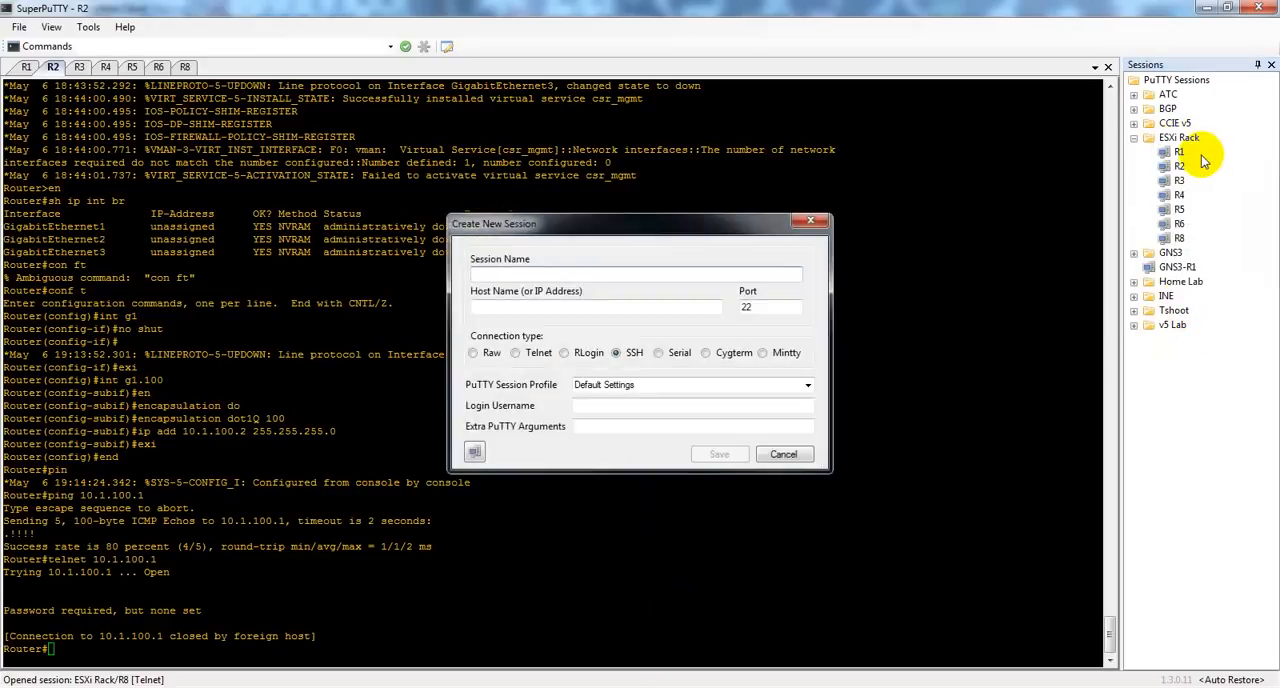
left_click(565, 273)
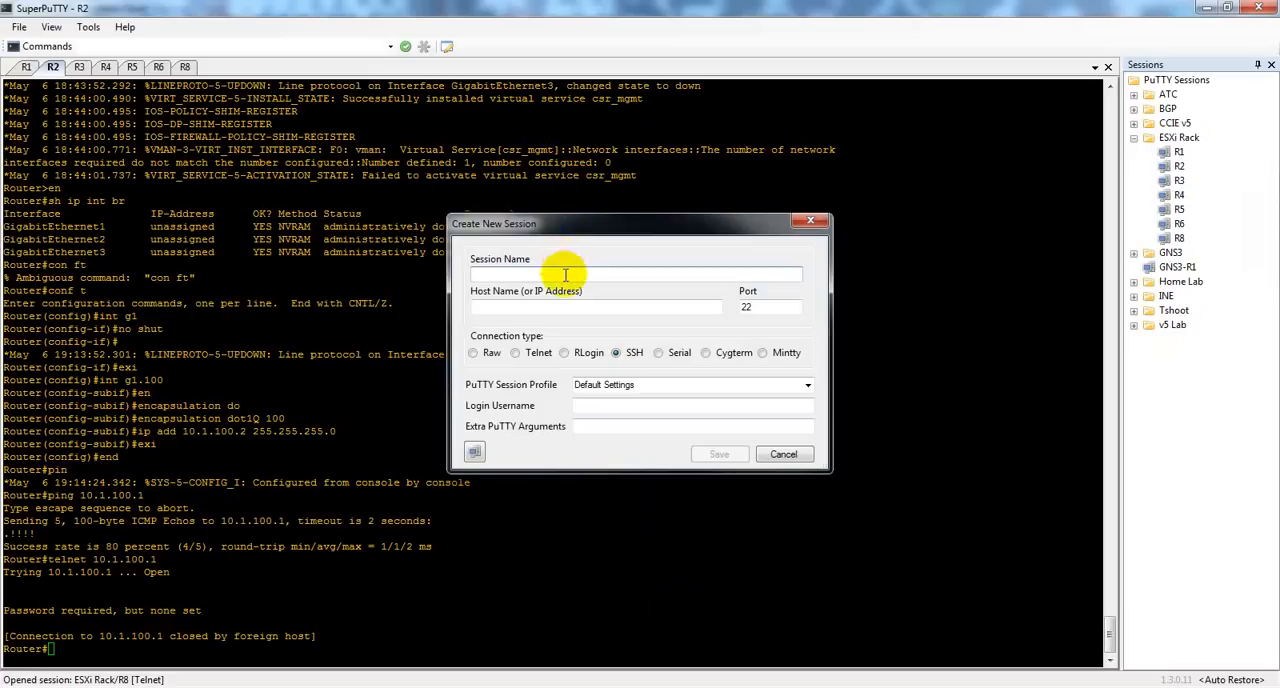
type("XR1")
key("Tab")
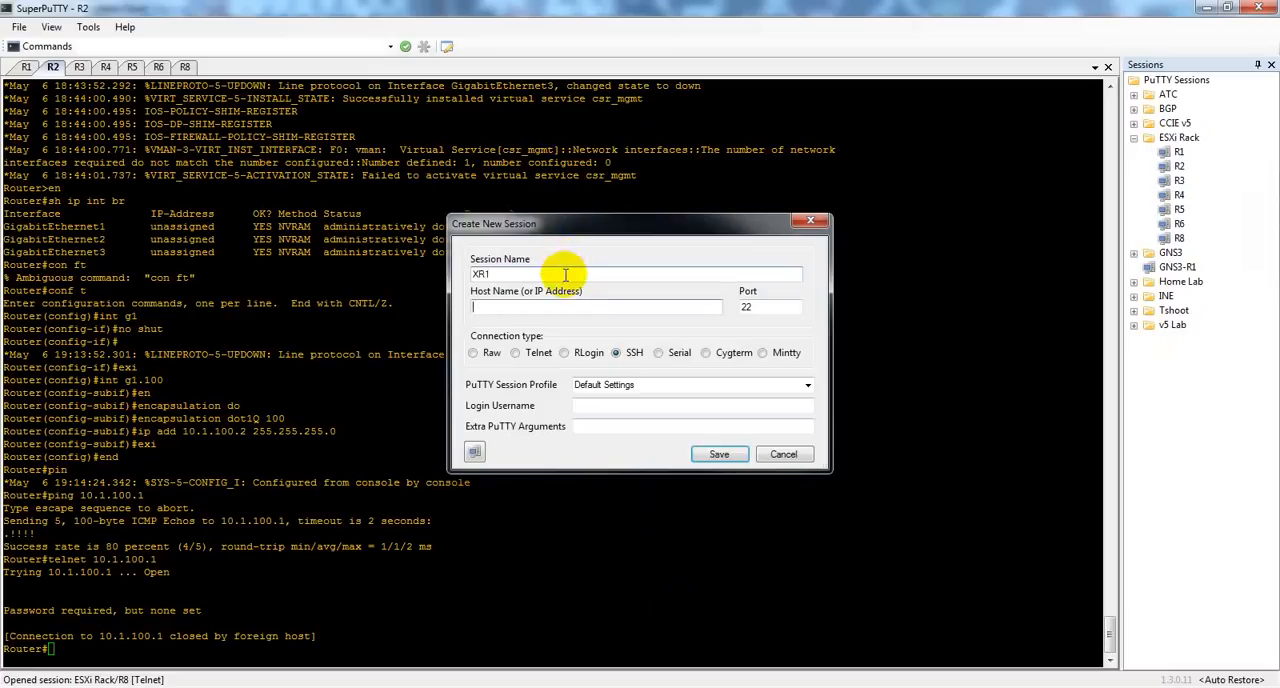
type("192.168.1.200")
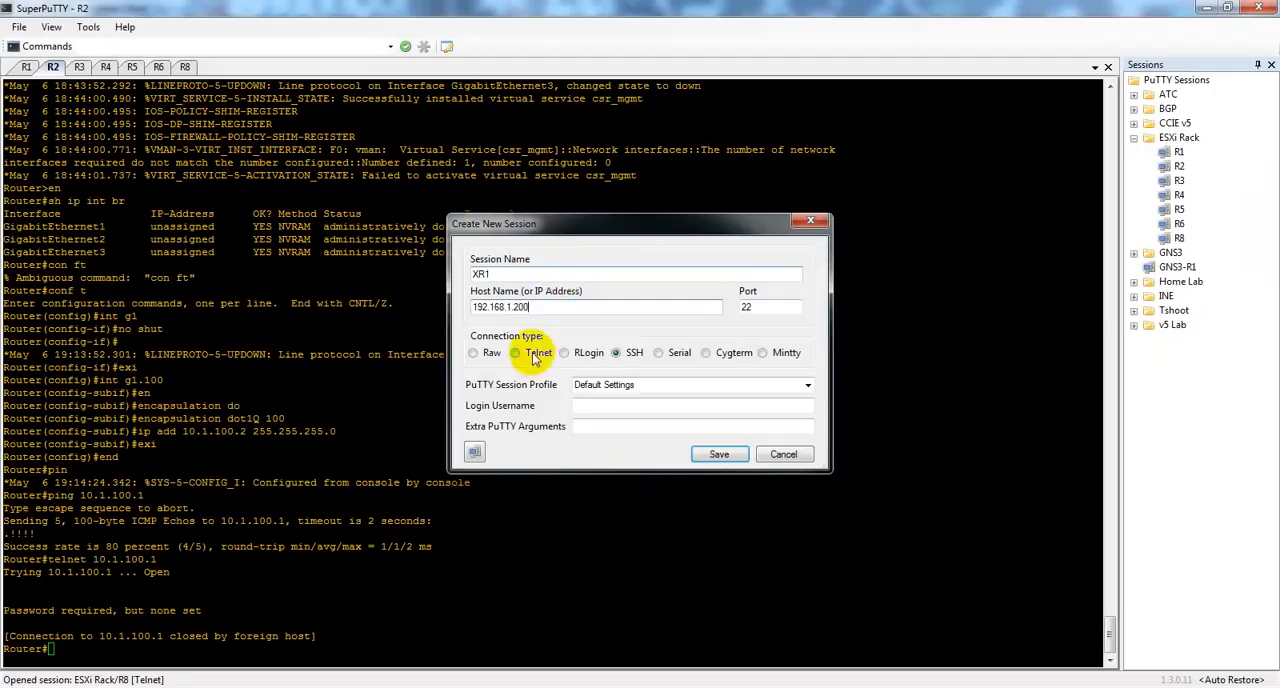
Step: Set the XR1 session's connection type to Telnet on port 2401 and save it
left_click(535, 353)
left_click(775, 310)
key("BackSpace")
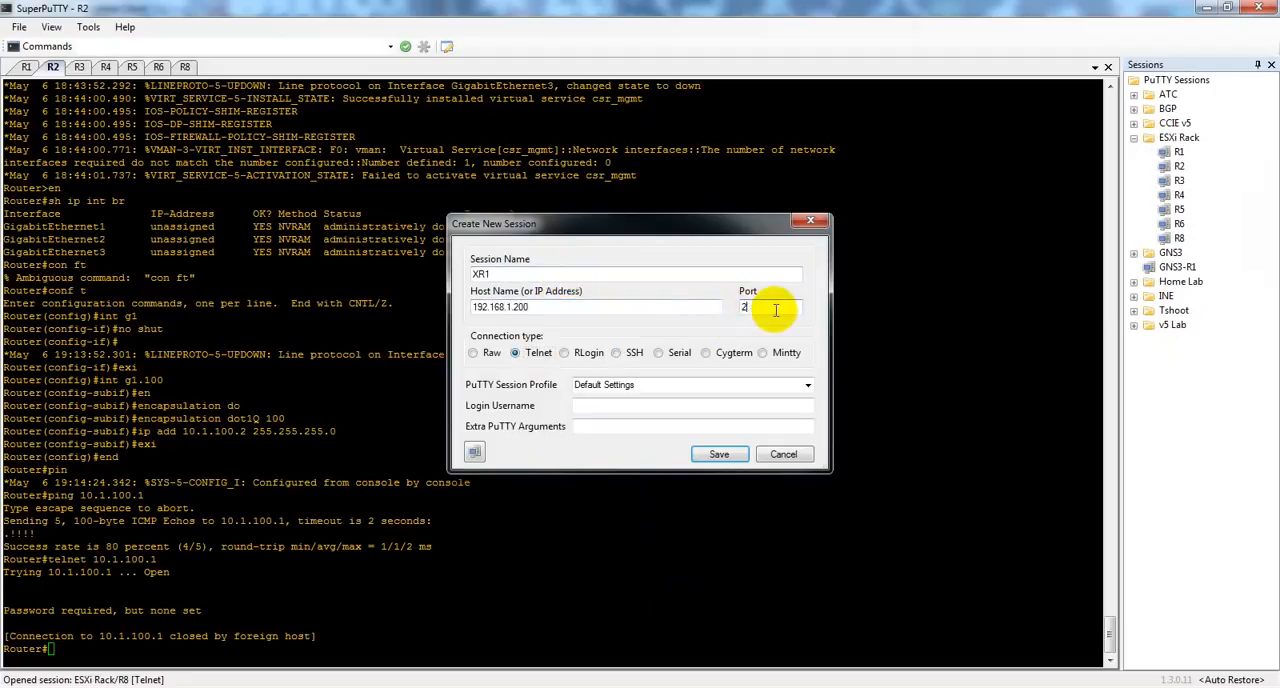
type("401")
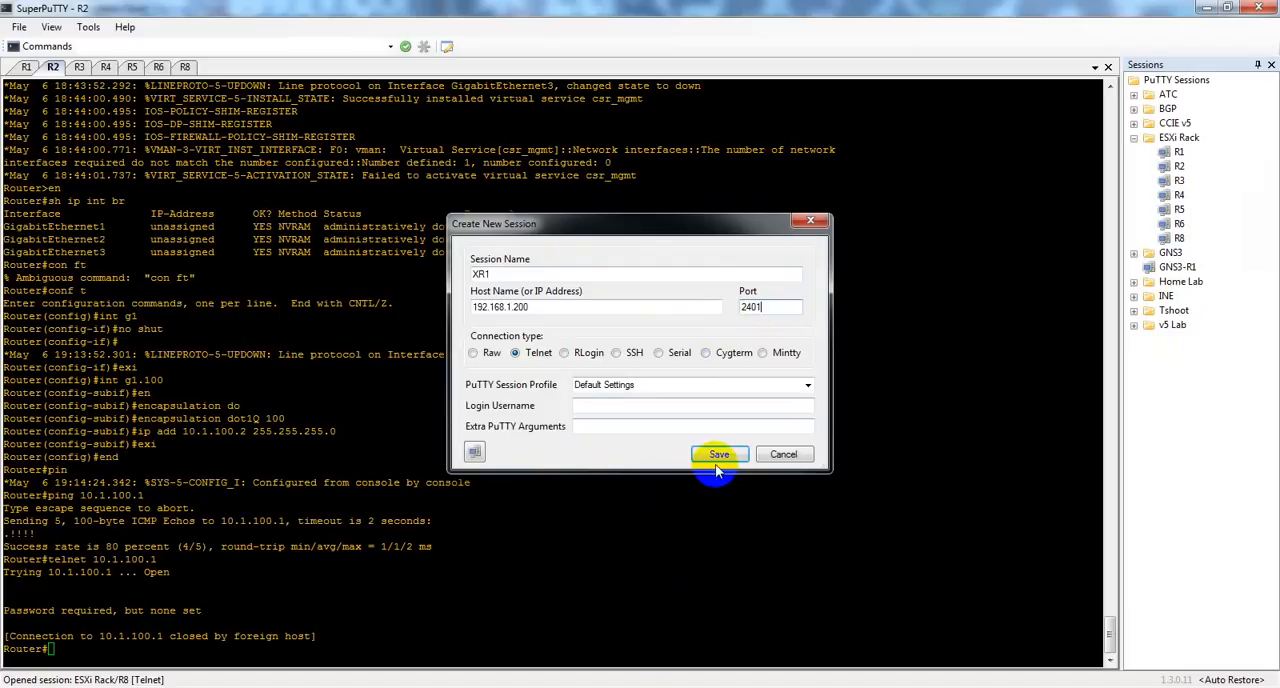
left_click(718, 455)
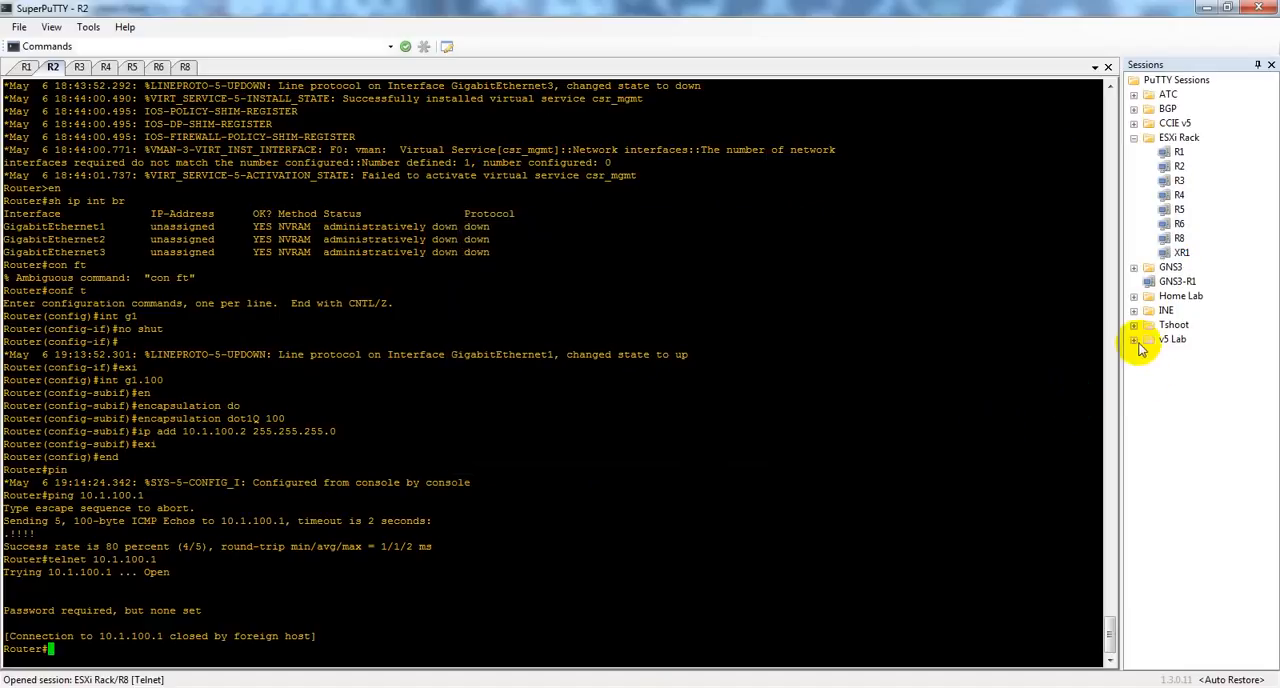
Step: Connect to the new XR1 session and make its console ready for input
right_click(1182, 254)
left_click(1157, 338)
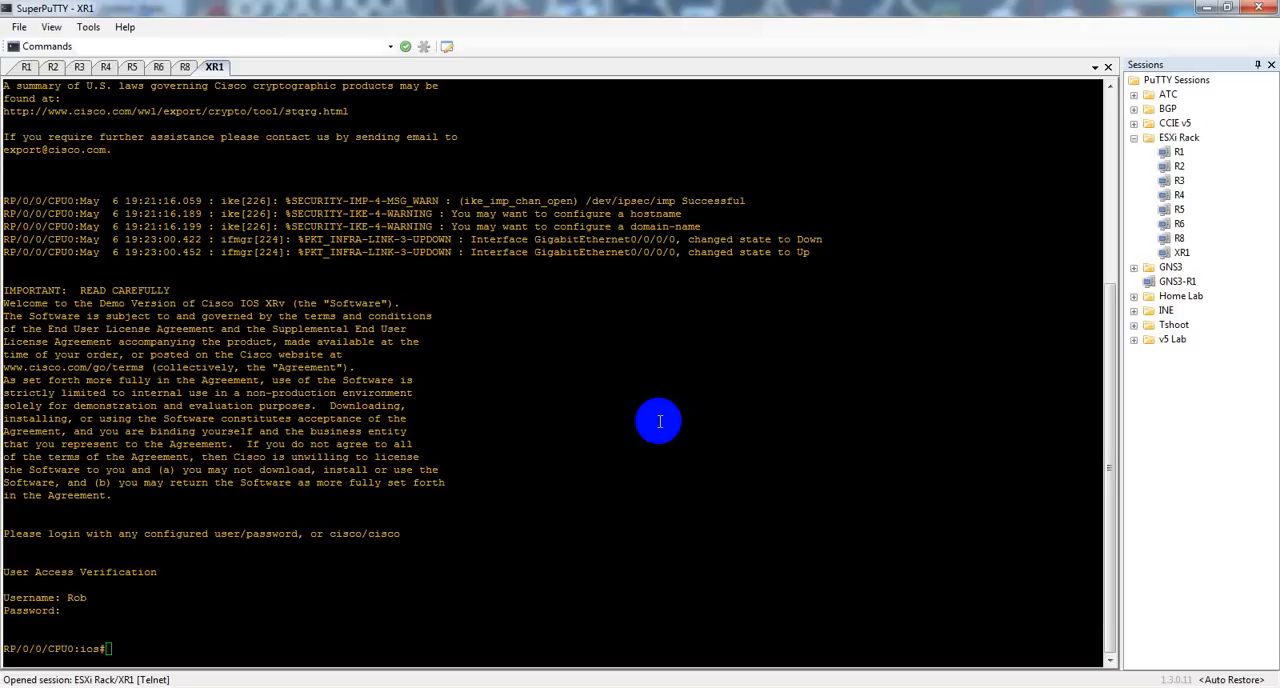
left_click(635, 414)
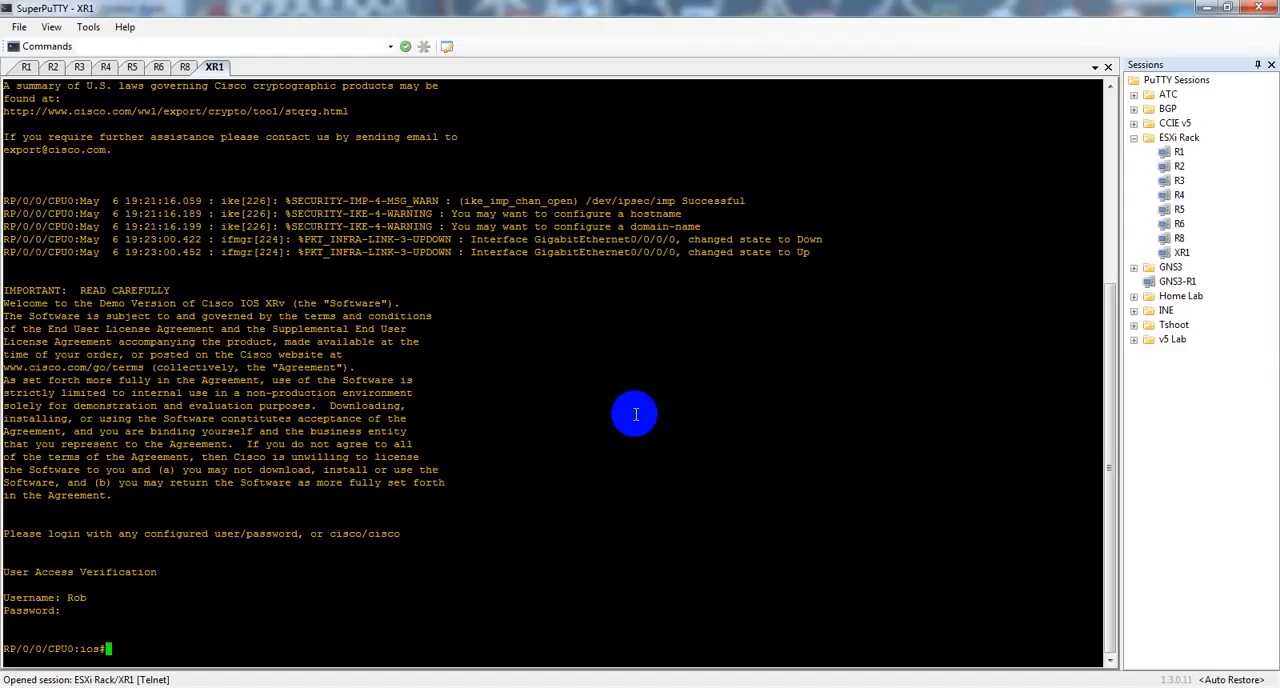
Step: Enter configuration mode on XR1 and try to show the line section with "do sho run | sec line"
type("conf t")
key("Return")
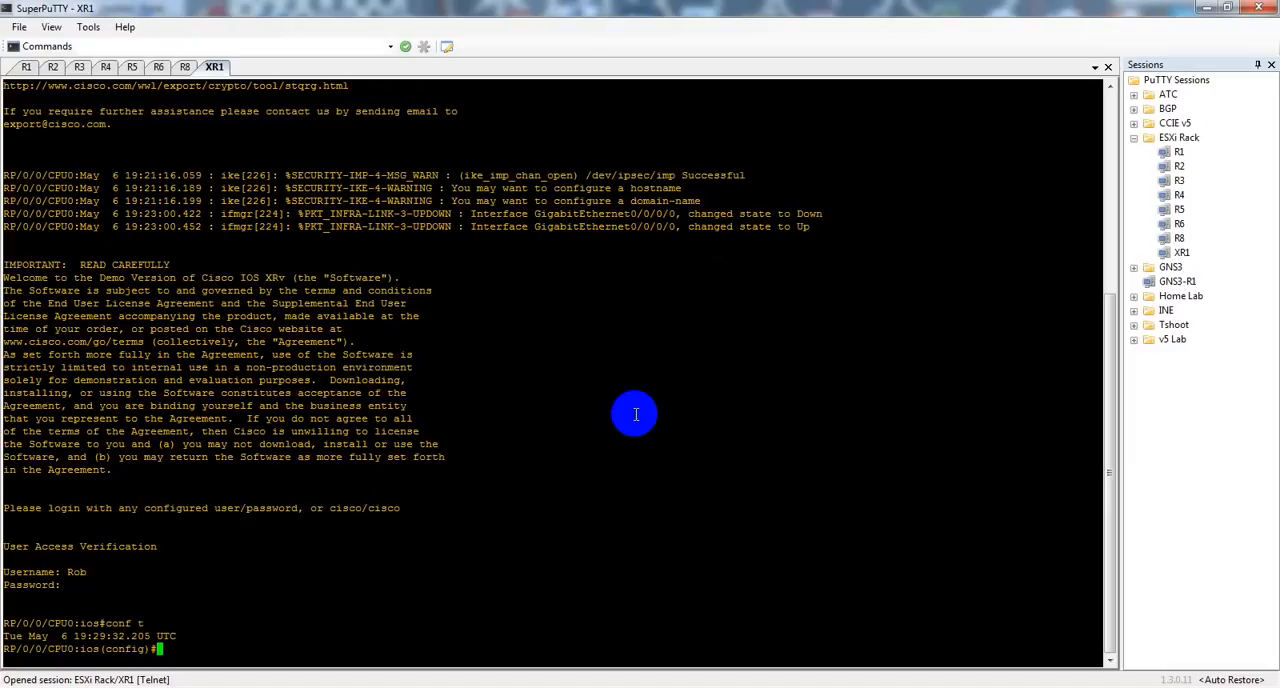
type("do sho run | sec line")
key("Return")
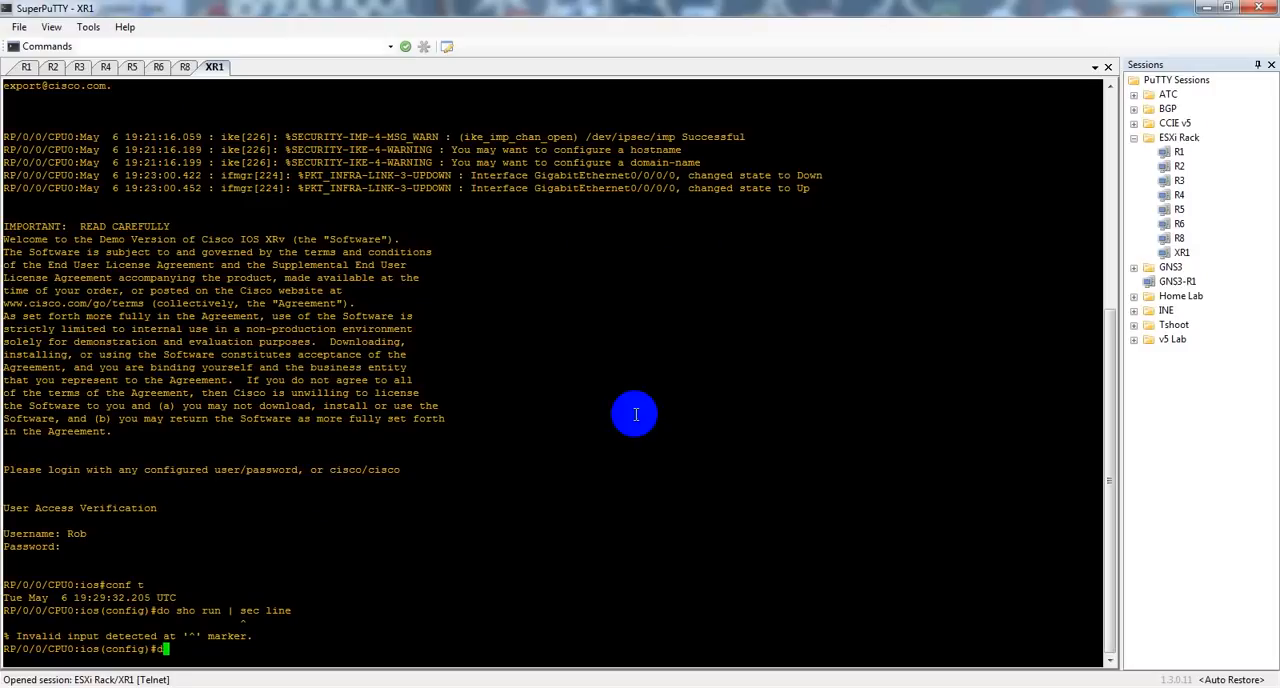
Step: Rerun the running-configuration query on XR1 as "do sho run | beg line"
key("Up")
key("Left")
key("Left")
key("Left")
key("Left")
key("BackSpace")
key("BackSpace")
key("BackSpace")
key("BackSpace")
type("beg")
key("Return")
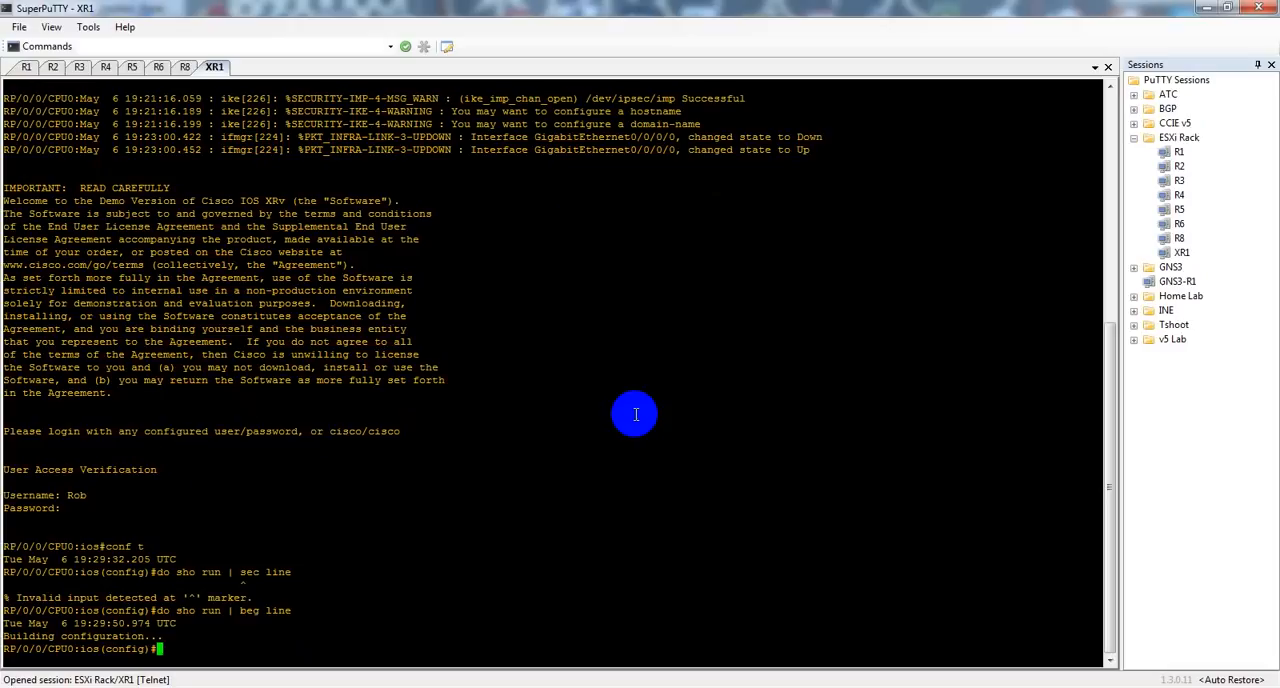
key("Return")
key("Return")
key("Return")
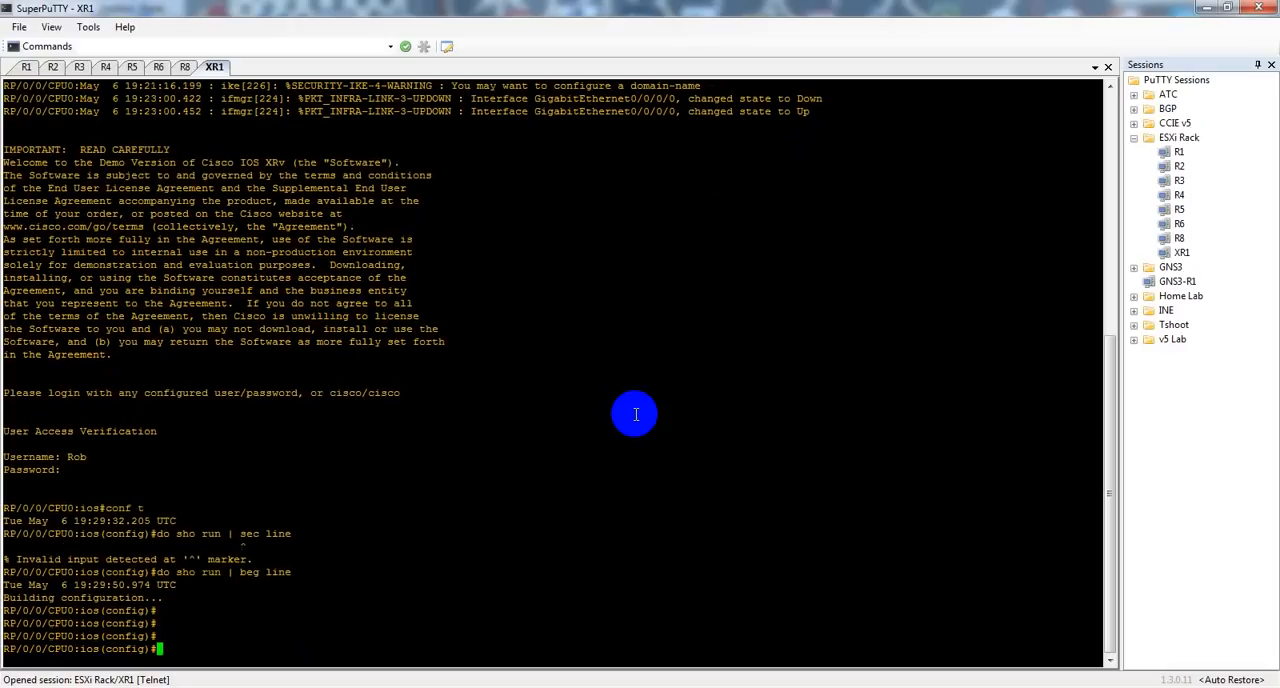
Step: Enter the line con 0 configuration on XR1 and apply "no exec-timeout 0 0"
type("line con 0")
key("Return")
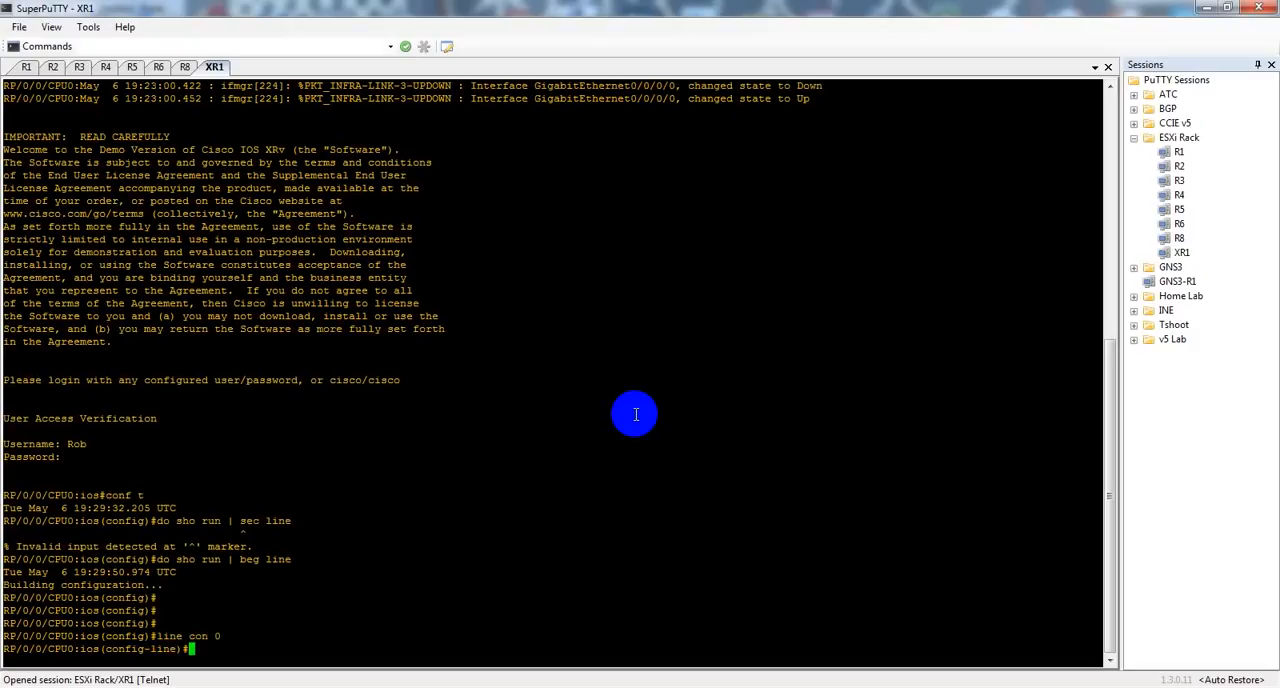
type("exe")
key("Tab")
type("0 0")
key("Return")
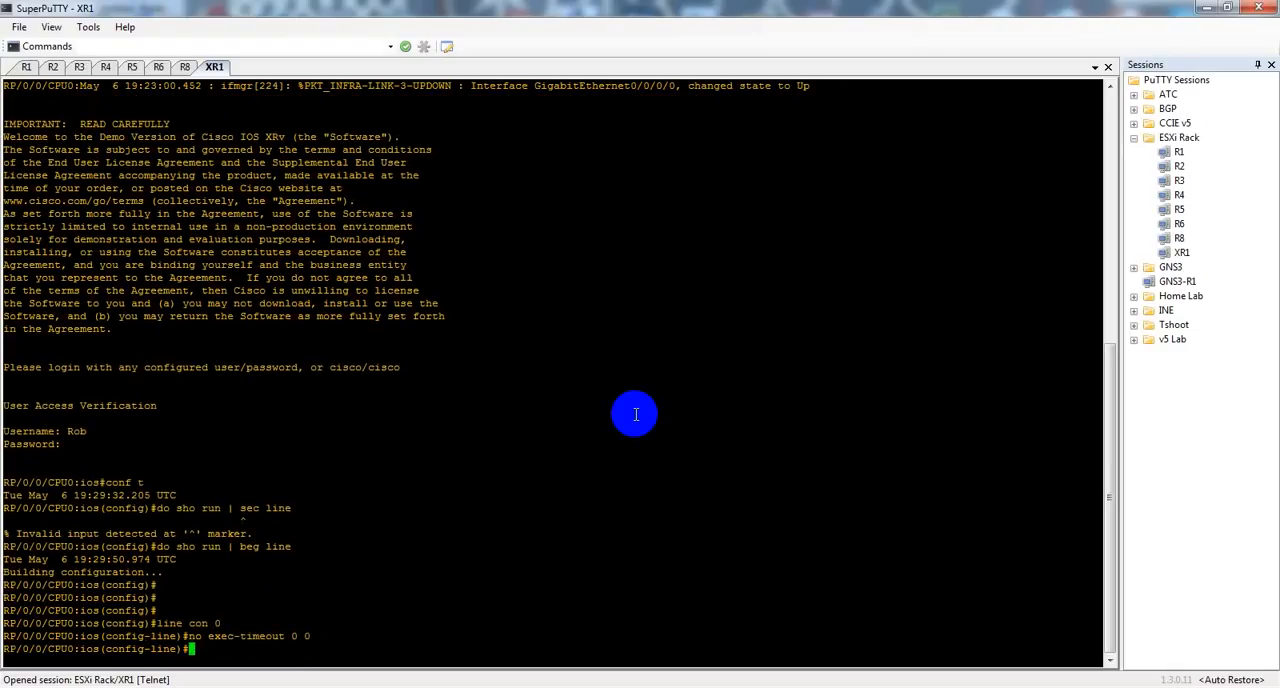
Step: Leave configuration mode on XR1 and commit the pending changes
key("ctrl+z")
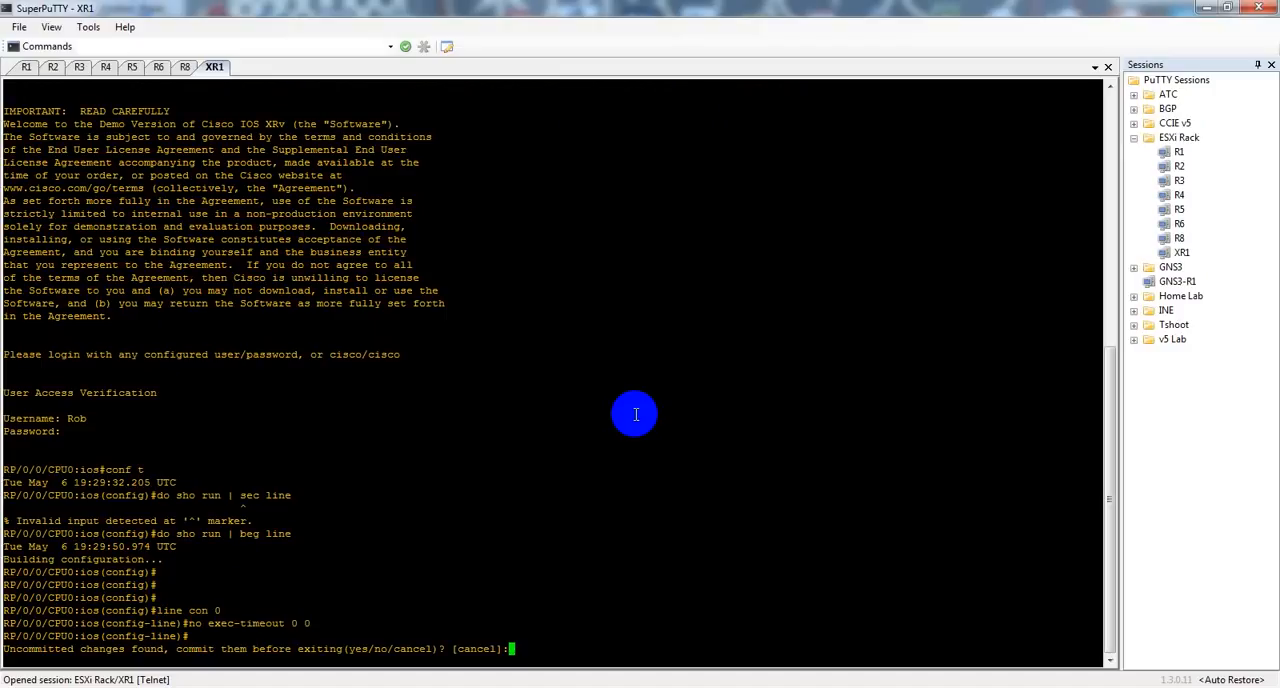
type("yes")
key("Return")
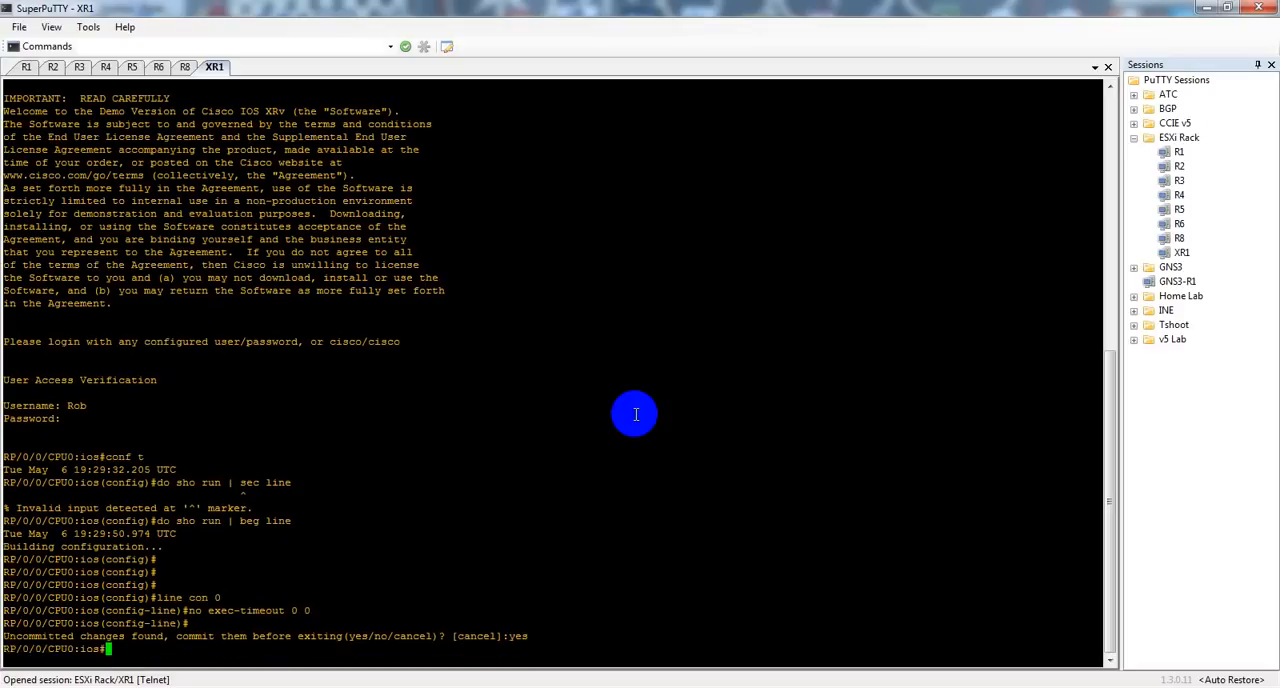
Step: Display XR1's running configuration with "sho run"
type("sho run")
key("Return")
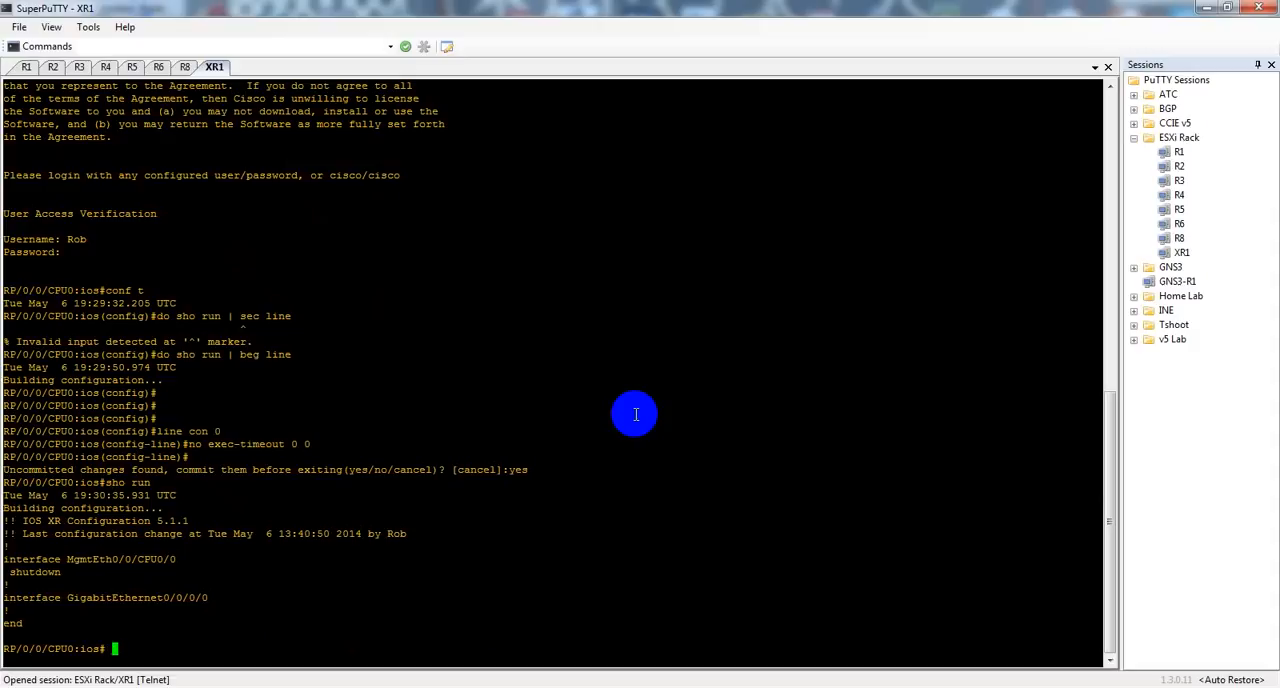
key("BackSpace")
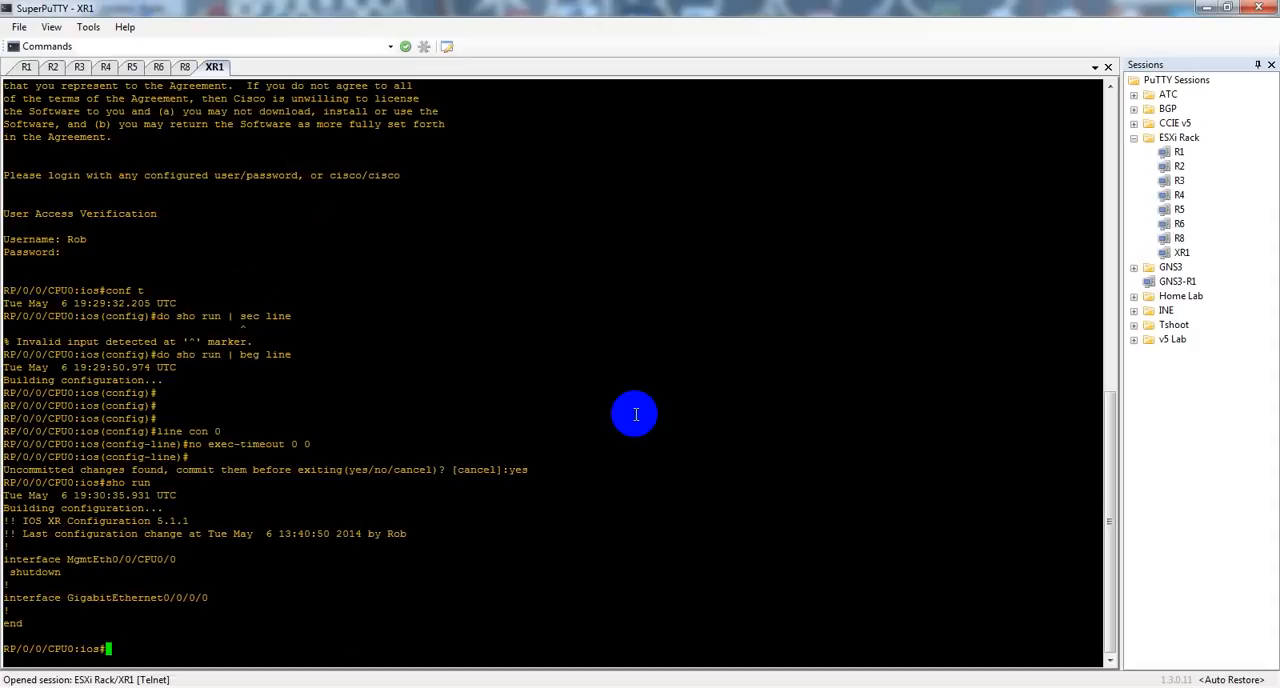